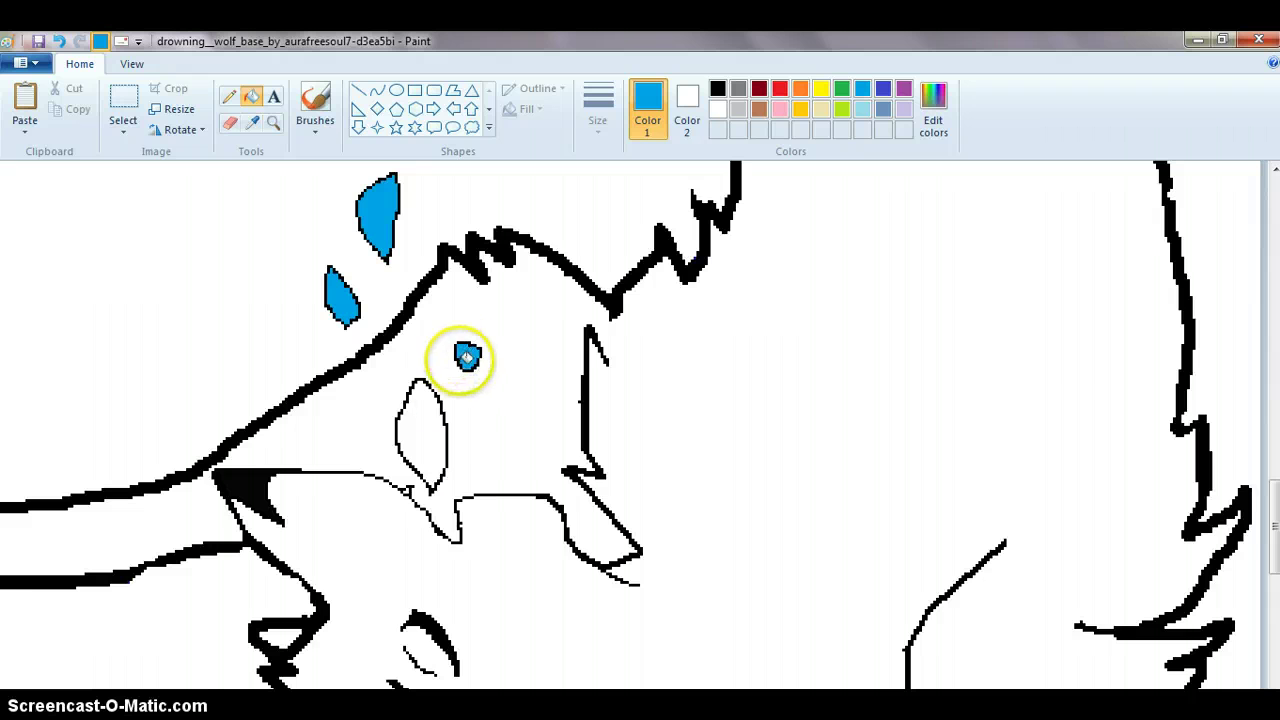
Fill the large teardrop above the wolf's muzzle with the same blue as the other drops
{"action": "left_click", "coordinate": [422, 428]}
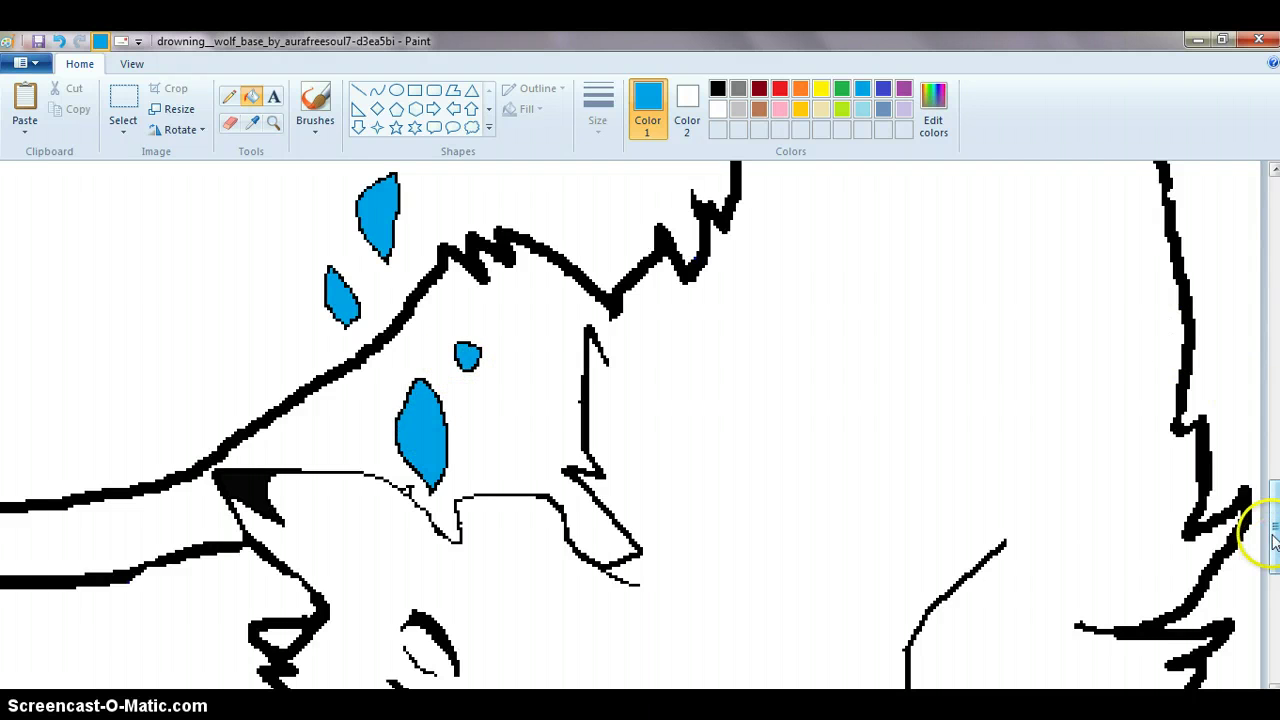
{"action": "left_click_drag", "start_coordinate": [1273, 537], "coordinate": [1211, 443]}
{"action": "left_click", "coordinate": [780, 109]}
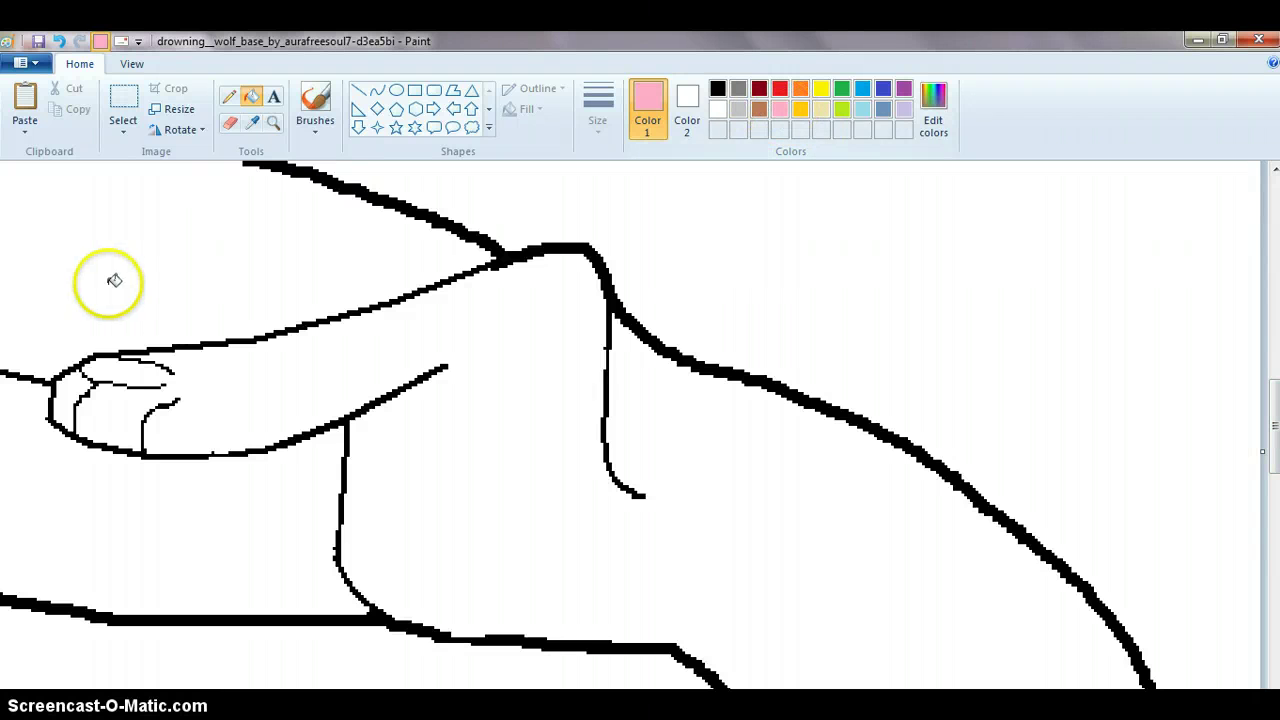
{"action": "left_click", "coordinate": [118, 368]}
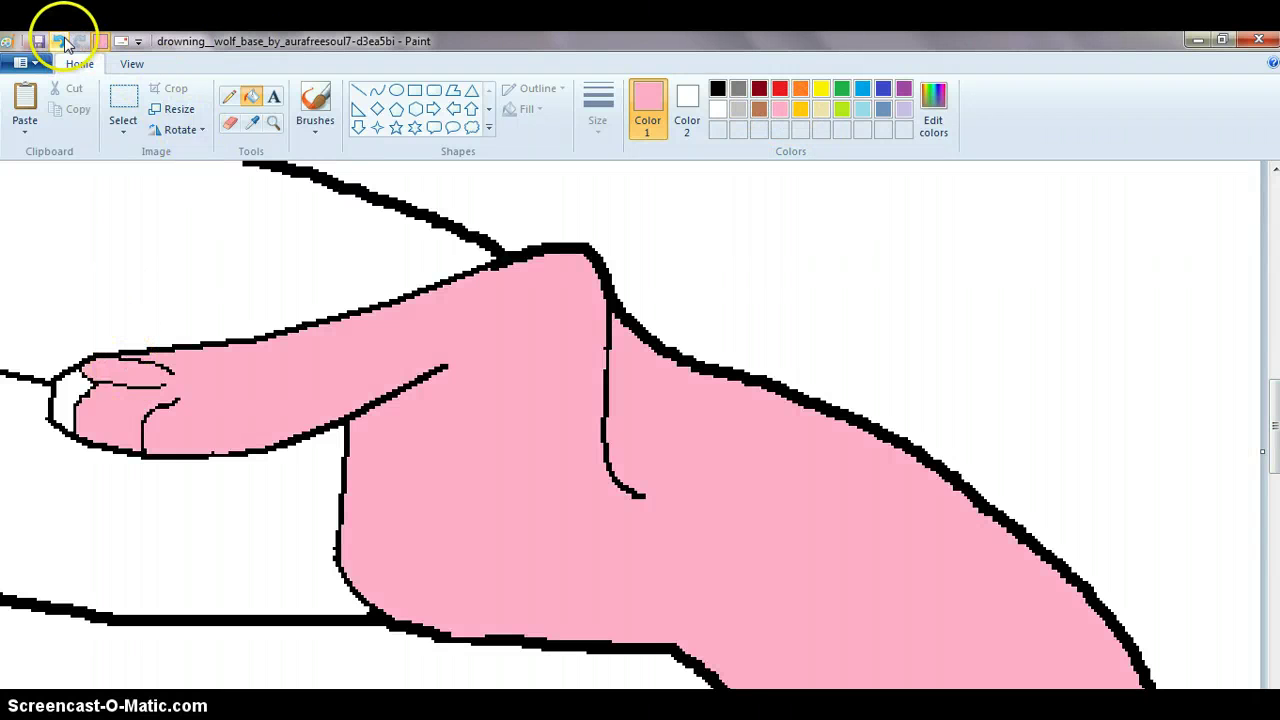
{"action": "left_click", "coordinate": [60, 42]}
Close the gap in the upper toe outline of the raised paw with a black curve in the thinnest line size
{"action": "left_click", "coordinate": [376, 91]}
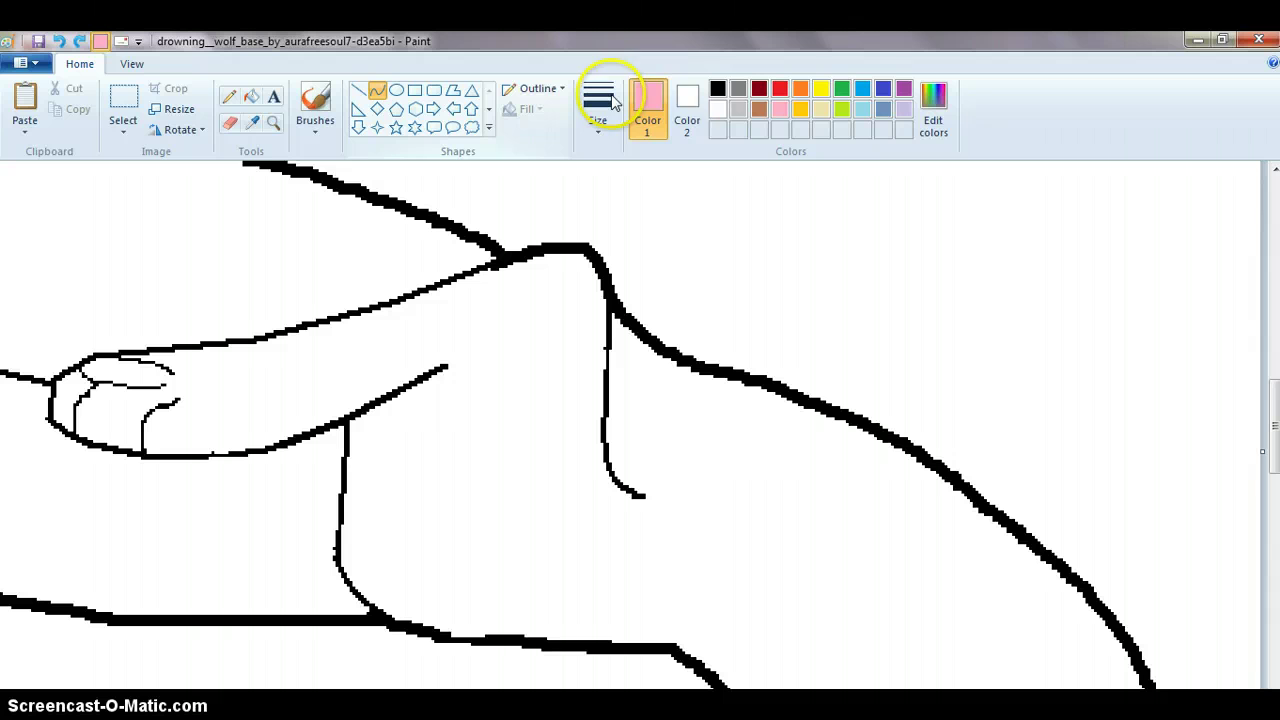
{"action": "left_click", "coordinate": [718, 90]}
{"action": "left_click", "coordinate": [161, 383]}
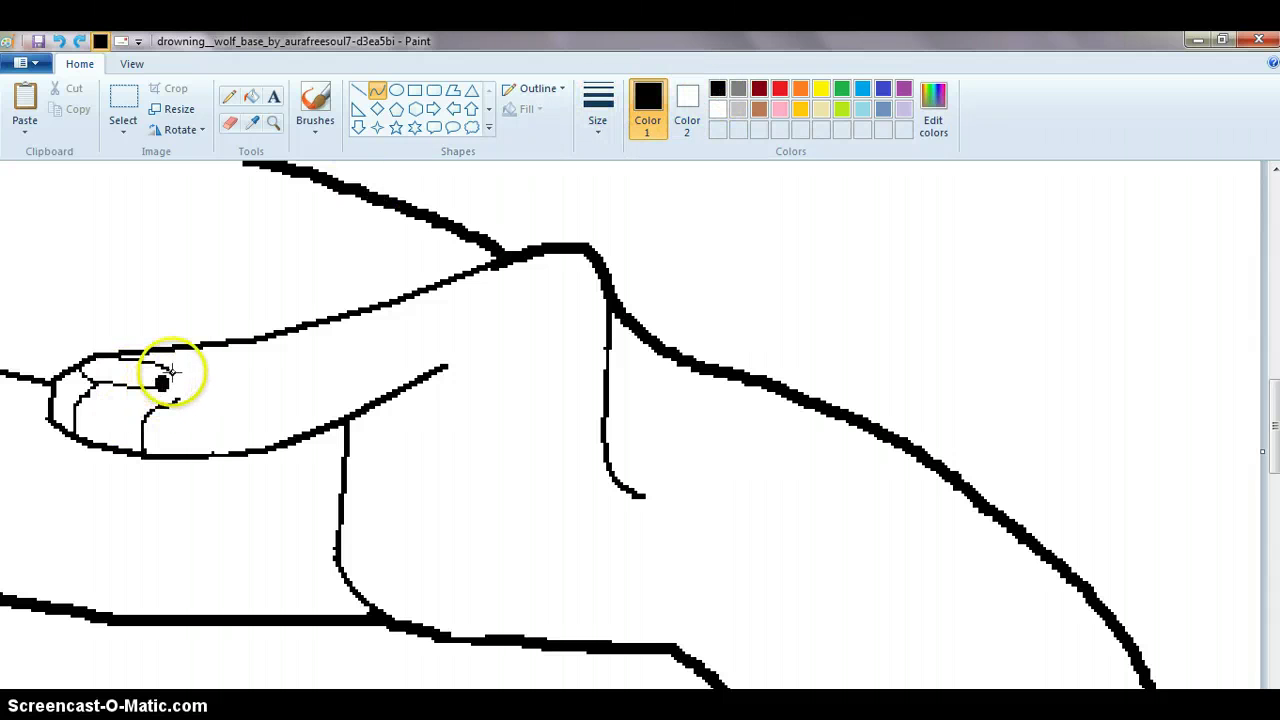
{"action": "left_click", "coordinate": [598, 105]}
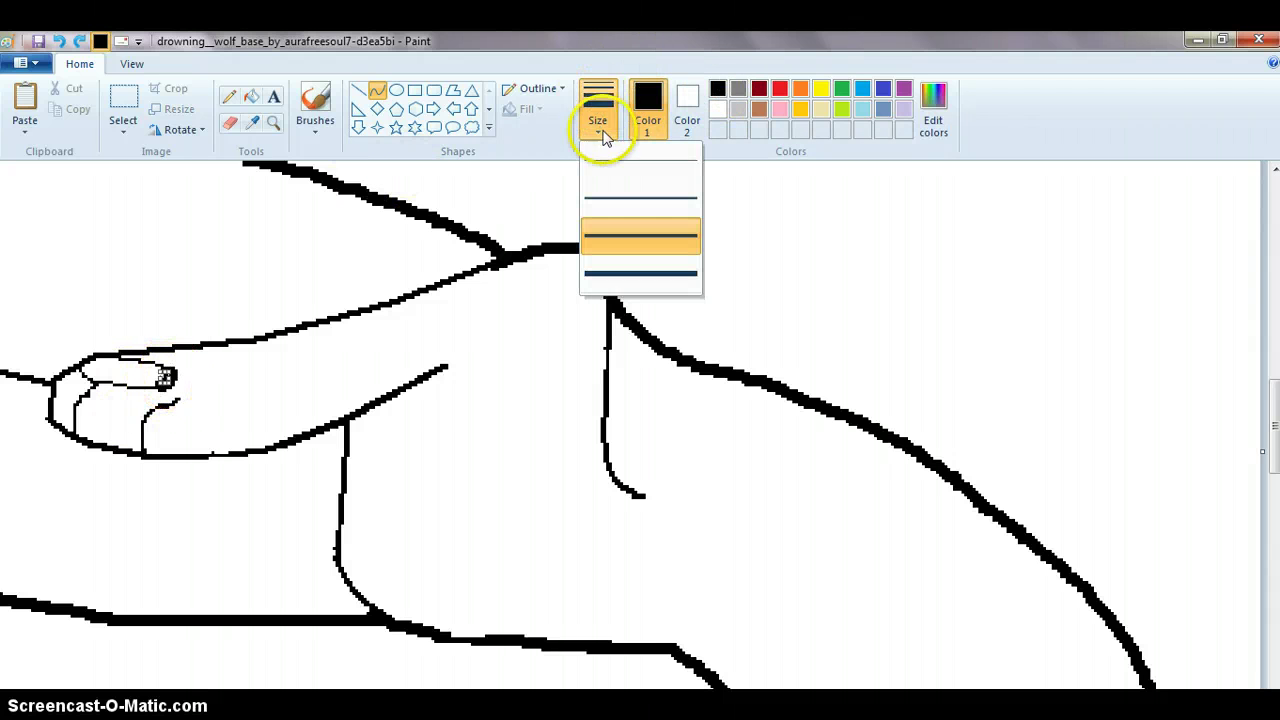
{"action": "left_click", "coordinate": [605, 172]}
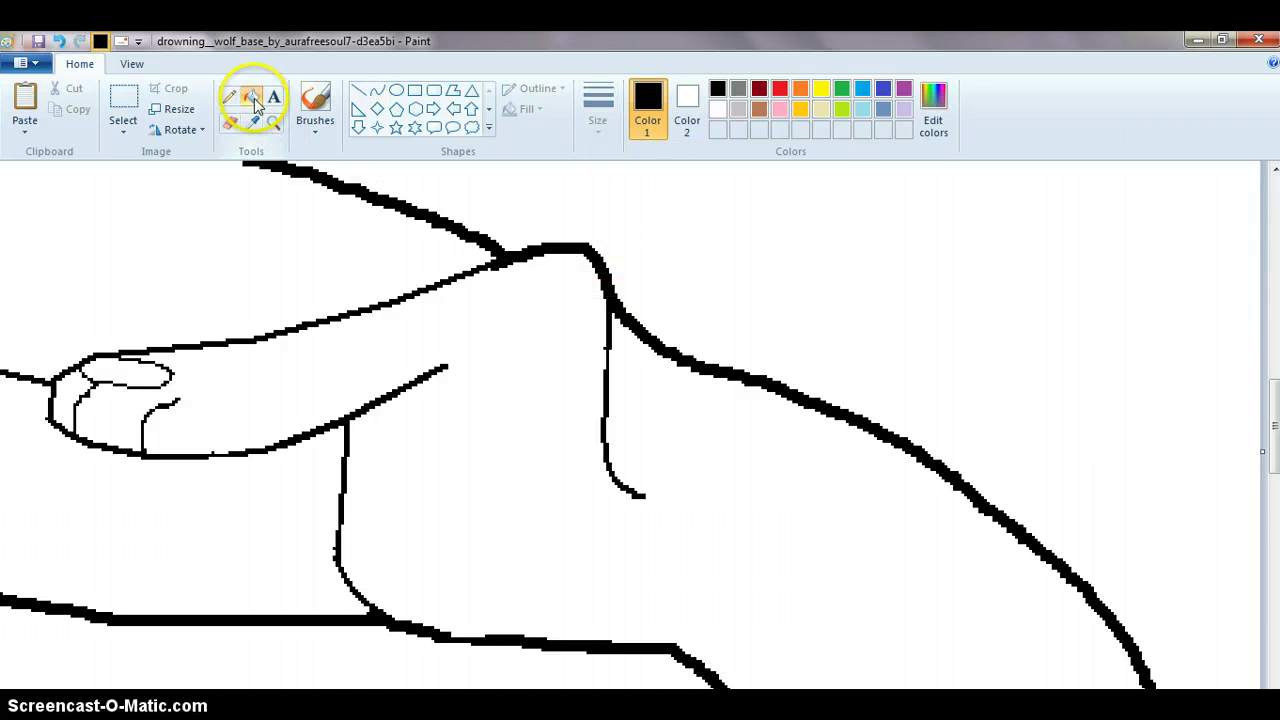
Fill the closed upper toe shape on the raised paw with rose pink
{"action": "left_click", "coordinate": [780, 109]}
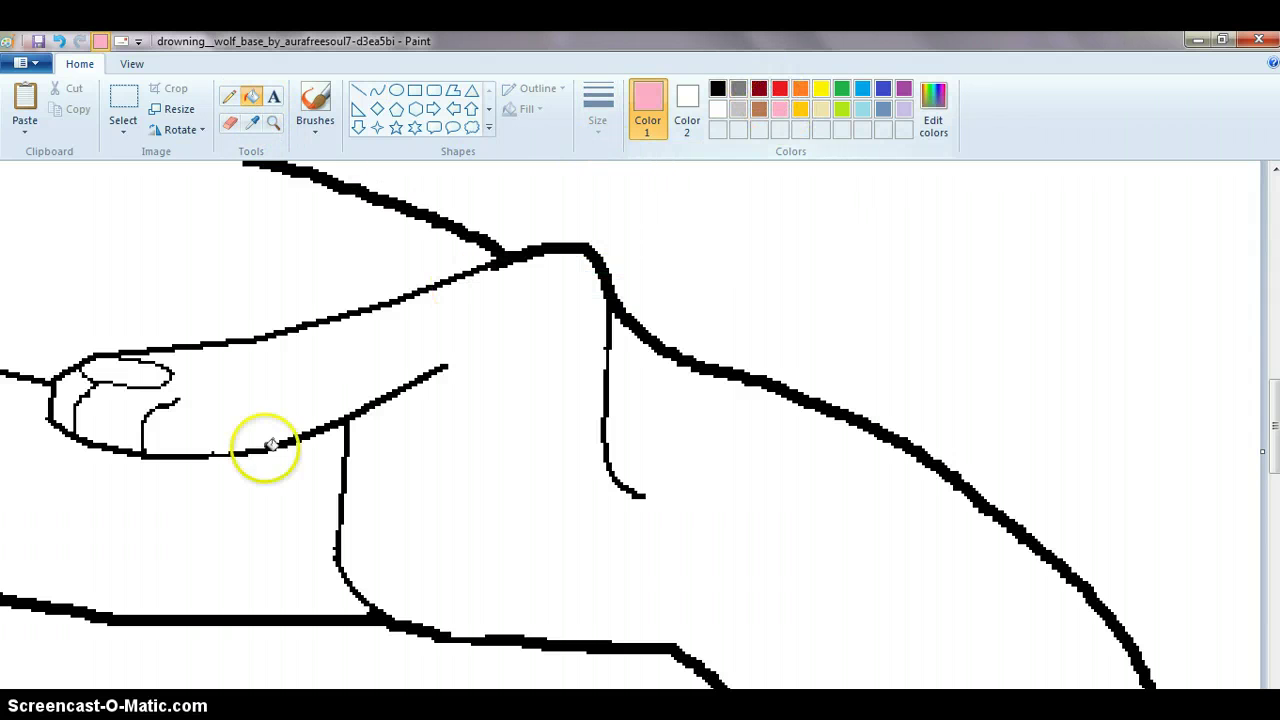
{"action": "left_click", "coordinate": [150, 374]}
Look over the wolf drawing at a reduced zoom
{"action": "mouse_move", "coordinate": [1276, 410]}
{"action": "left_mouse_down"}
{"action": "mouse_move", "coordinate": [1274, 570]}
{"action": "mouse_move", "coordinate": [1257, 462]}
{"action": "mouse_move", "coordinate": [1211, 371]}
{"action": "left_mouse_up"}
{"action": "scroll", "coordinate": [634, 424], "scroll_direction": "left", "scroll_amount": 4}
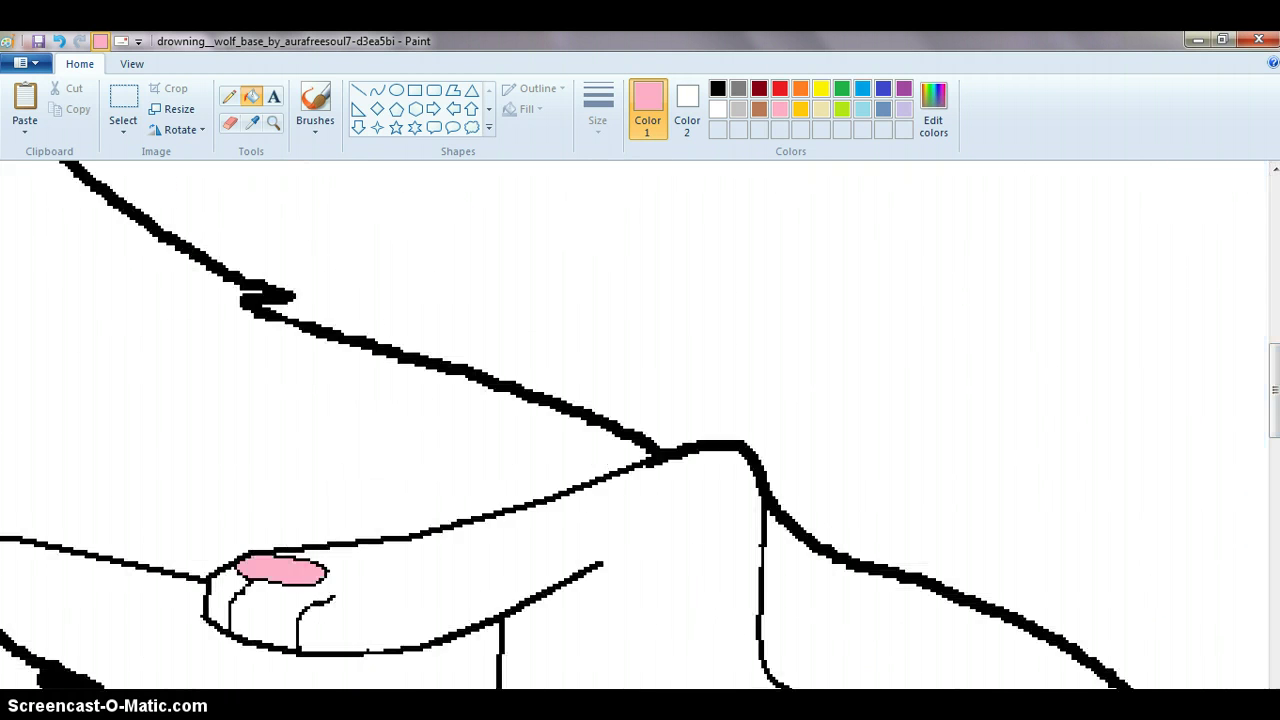
{"action": "left_click_drag", "start_coordinate": [1271, 385], "coordinate": [1270, 450]}
{"action": "left_click", "coordinate": [273, 124]}
{"action": "right_click", "coordinate": [349, 357]}
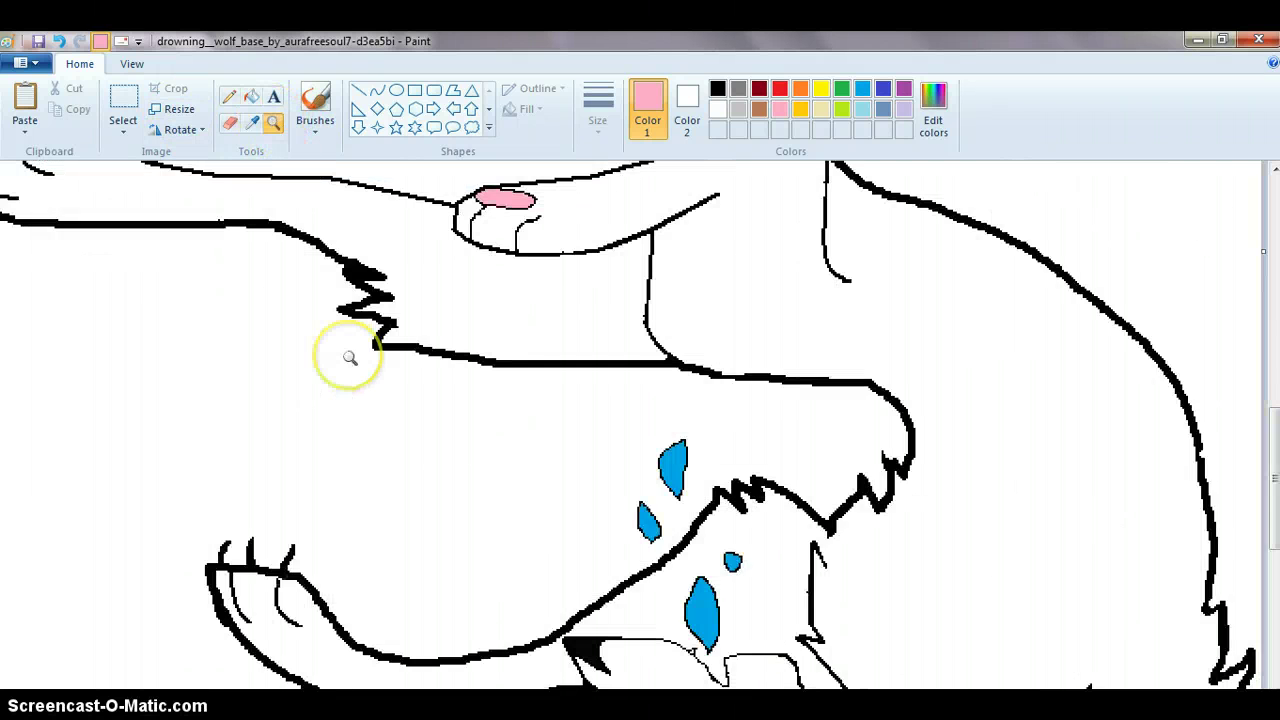
{"action": "right_click", "coordinate": [349, 357]}
{"action": "right_click", "coordinate": [349, 357]}
{"action": "left_click", "coordinate": [173, 437]}
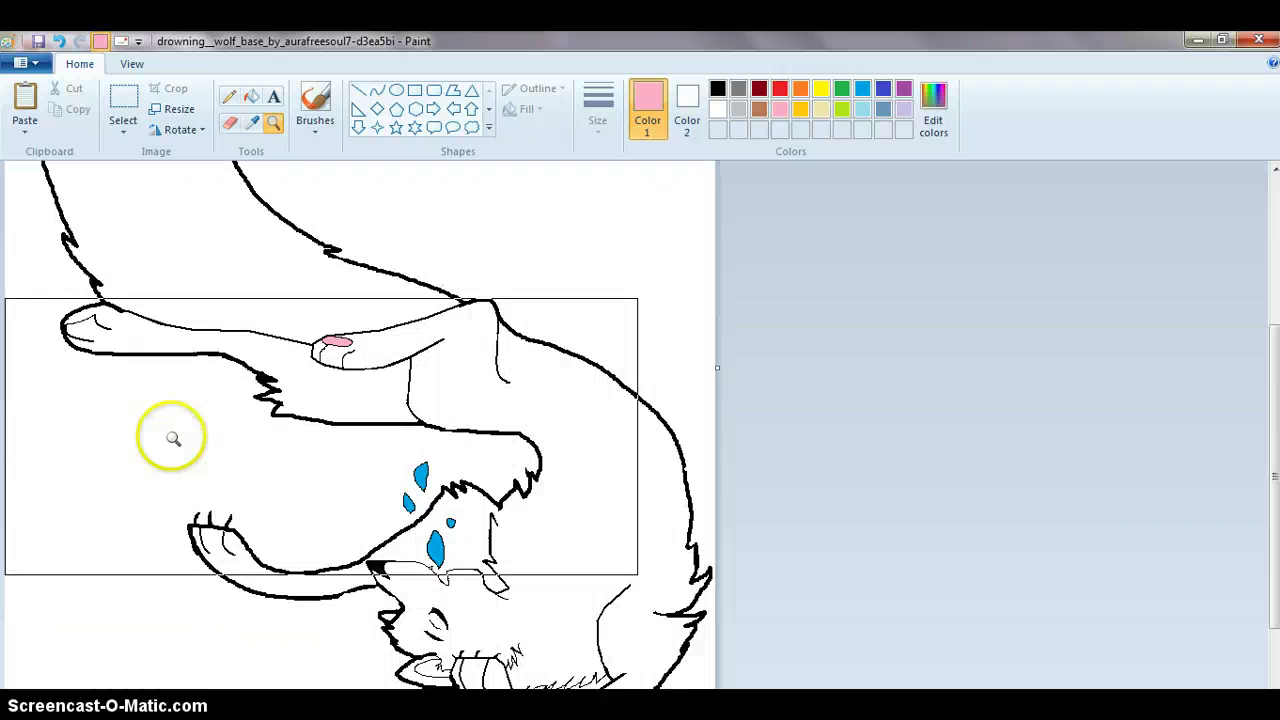
Draw a black curve inward from the left edge of the tail, below the notch, in the second-thinnest line size
{"action": "left_click", "coordinate": [249, 100]}
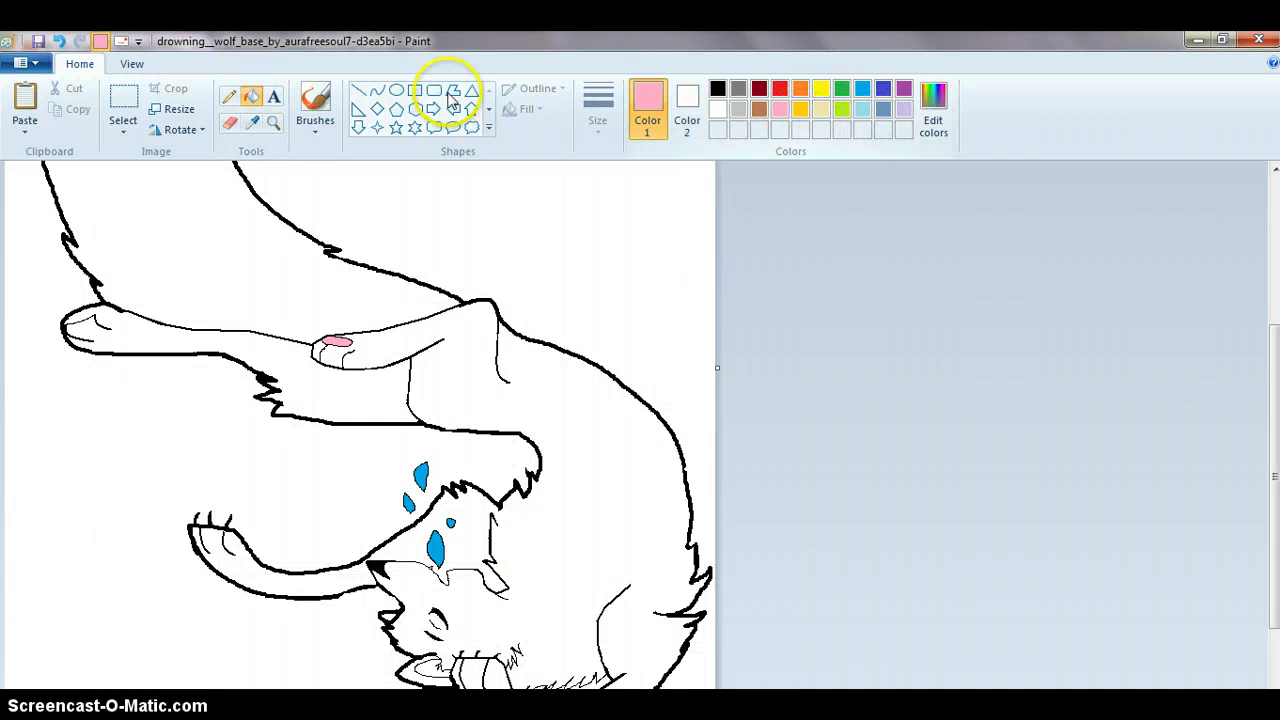
{"action": "left_click", "coordinate": [376, 90]}
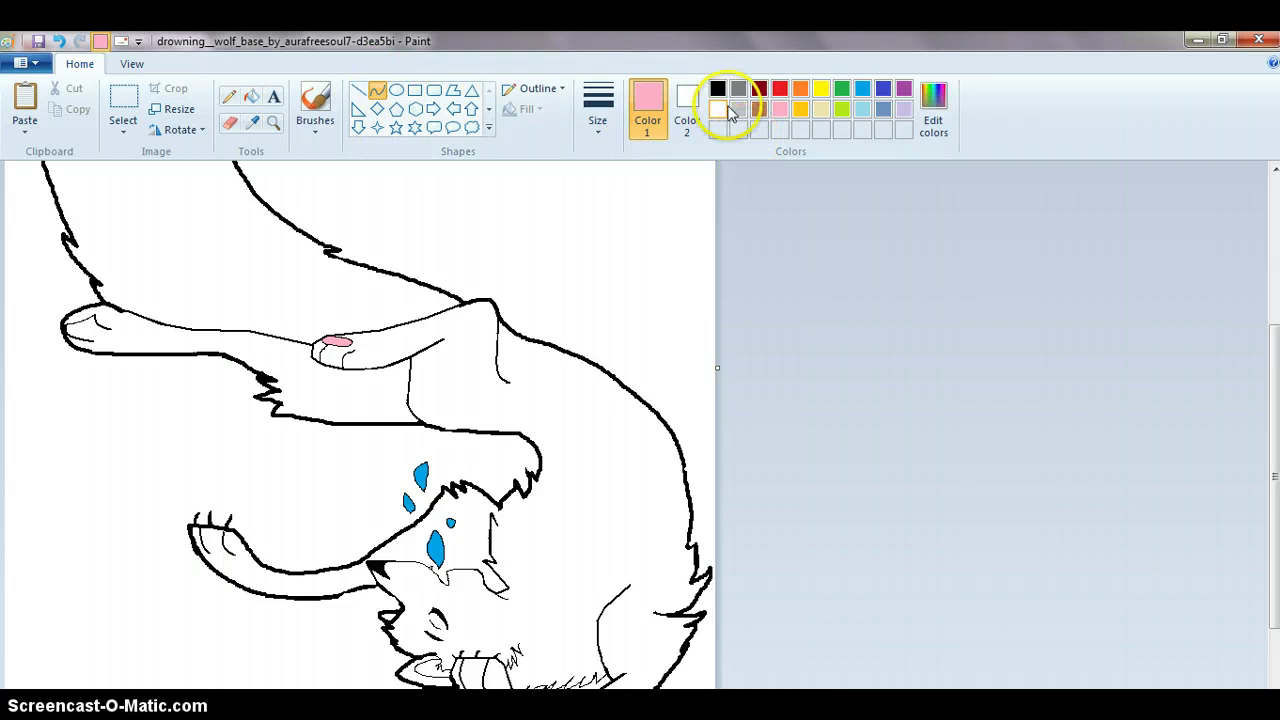
{"action": "left_click_drag", "start_coordinate": [1262, 447], "coordinate": [1262, 320]}
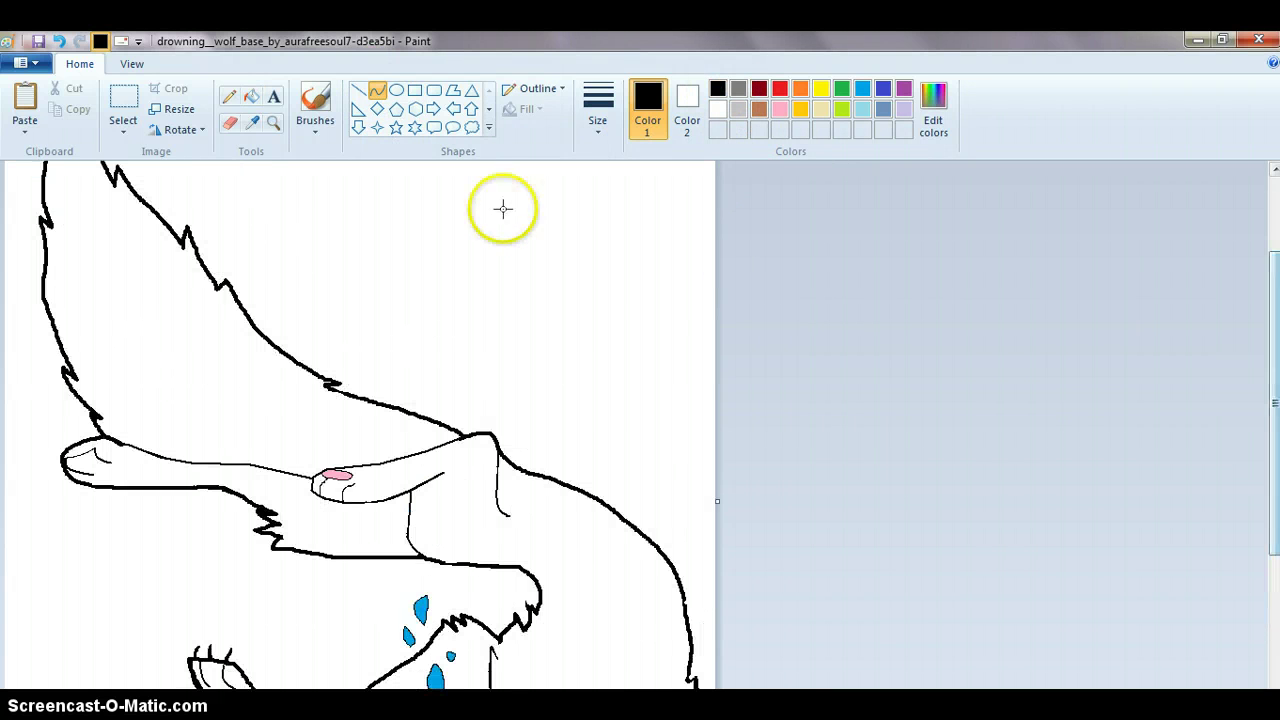
{"action": "left_click", "coordinate": [274, 122]}
{"action": "left_click", "coordinate": [94, 229]}
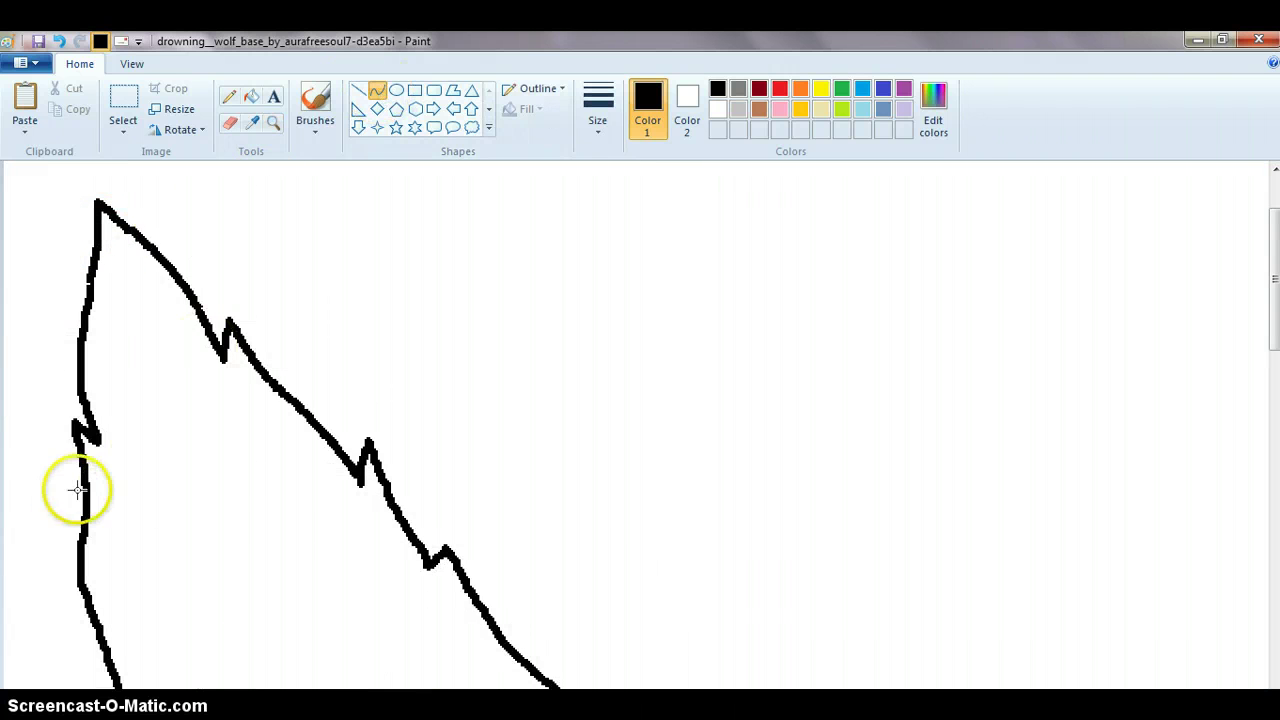
{"action": "left_click_drag", "start_coordinate": [86, 472], "coordinate": [168, 516]}
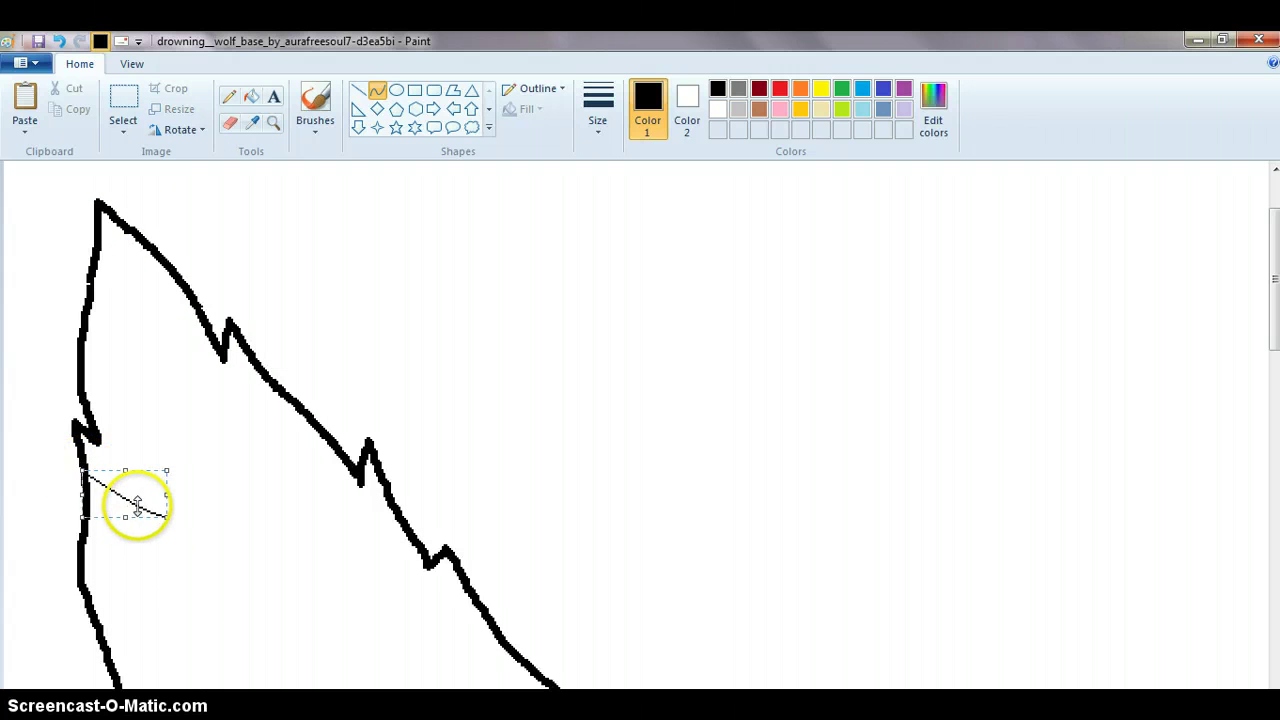
{"action": "left_click", "coordinate": [598, 108]}
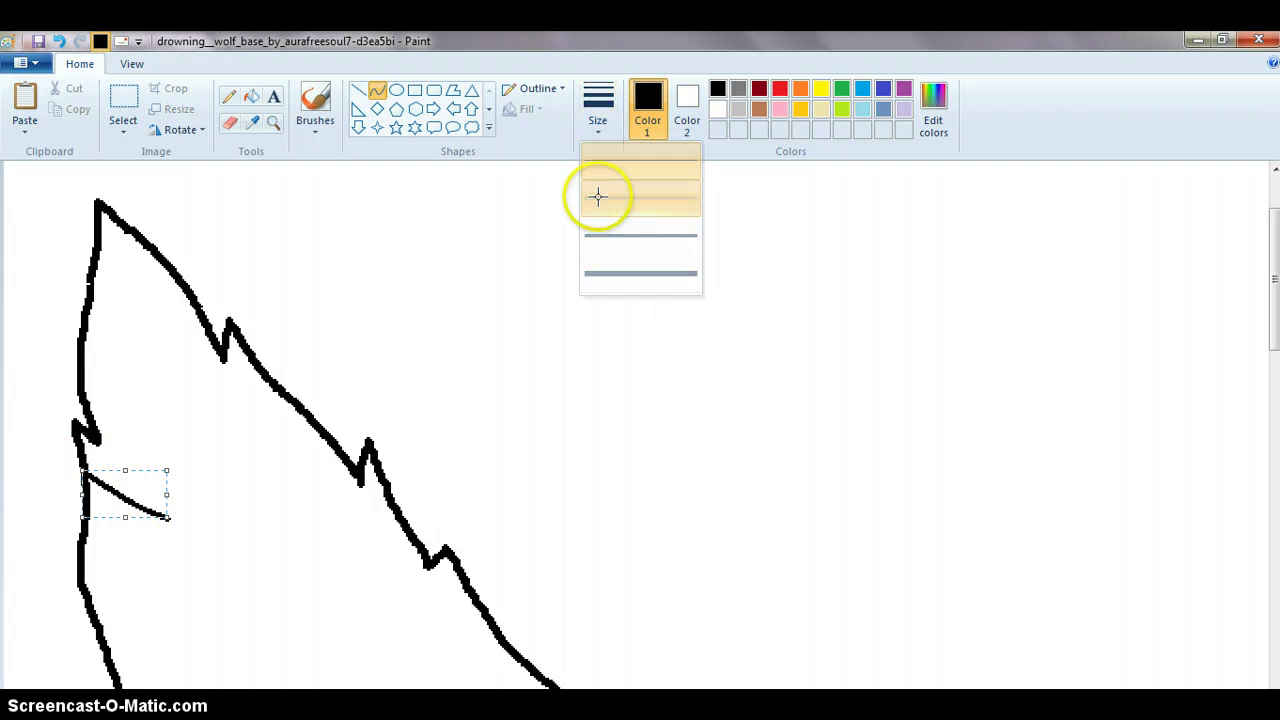
{"action": "left_click", "coordinate": [598, 197]}
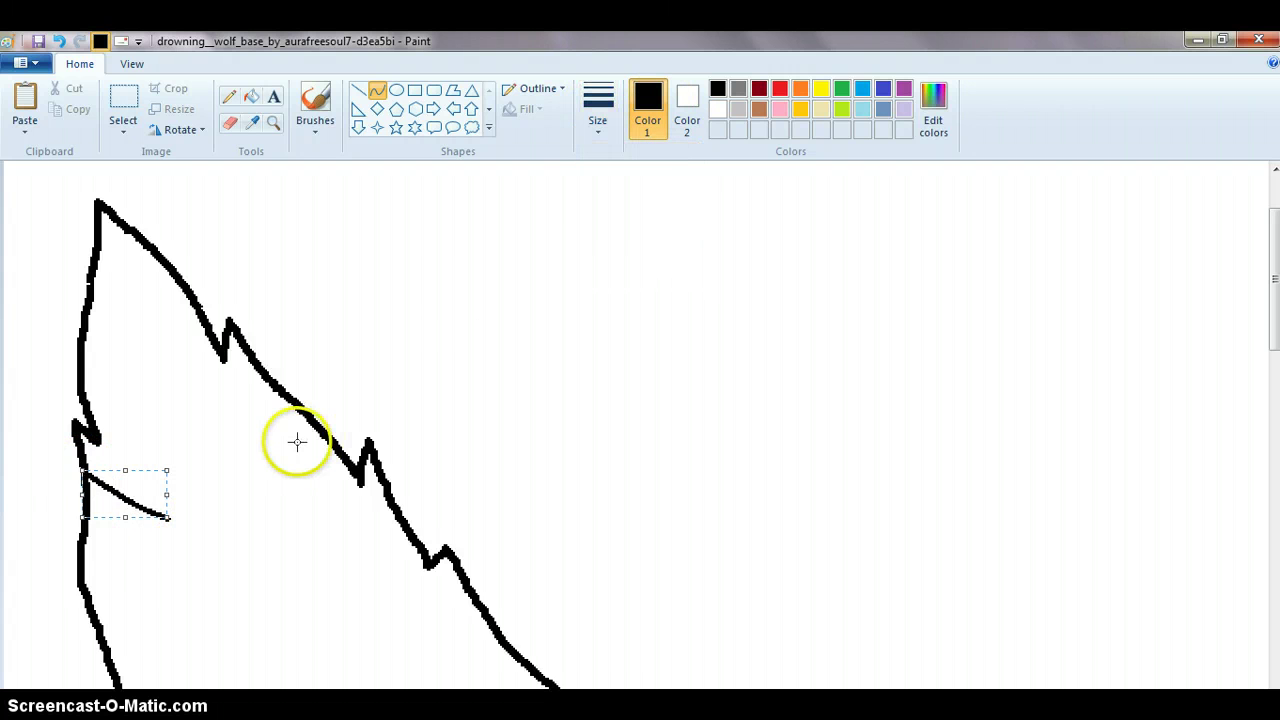
Continue the tail marking with a jagged fur point and a curve rising to a second peak, and undo the stray line after it
{"action": "left_click_drag", "start_coordinate": [164, 517], "coordinate": [158, 479]}
{"action": "left_click", "coordinate": [160, 491]}
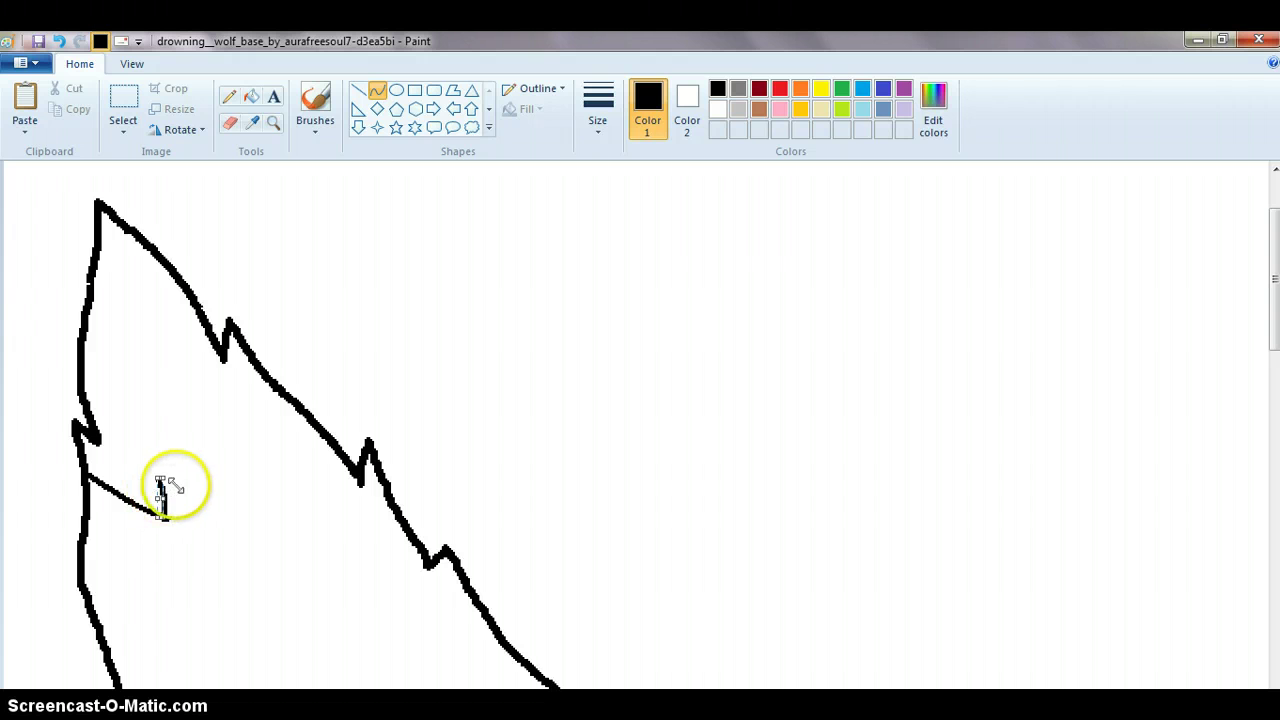
{"action": "left_click_drag", "start_coordinate": [163, 481], "coordinate": [191, 510]}
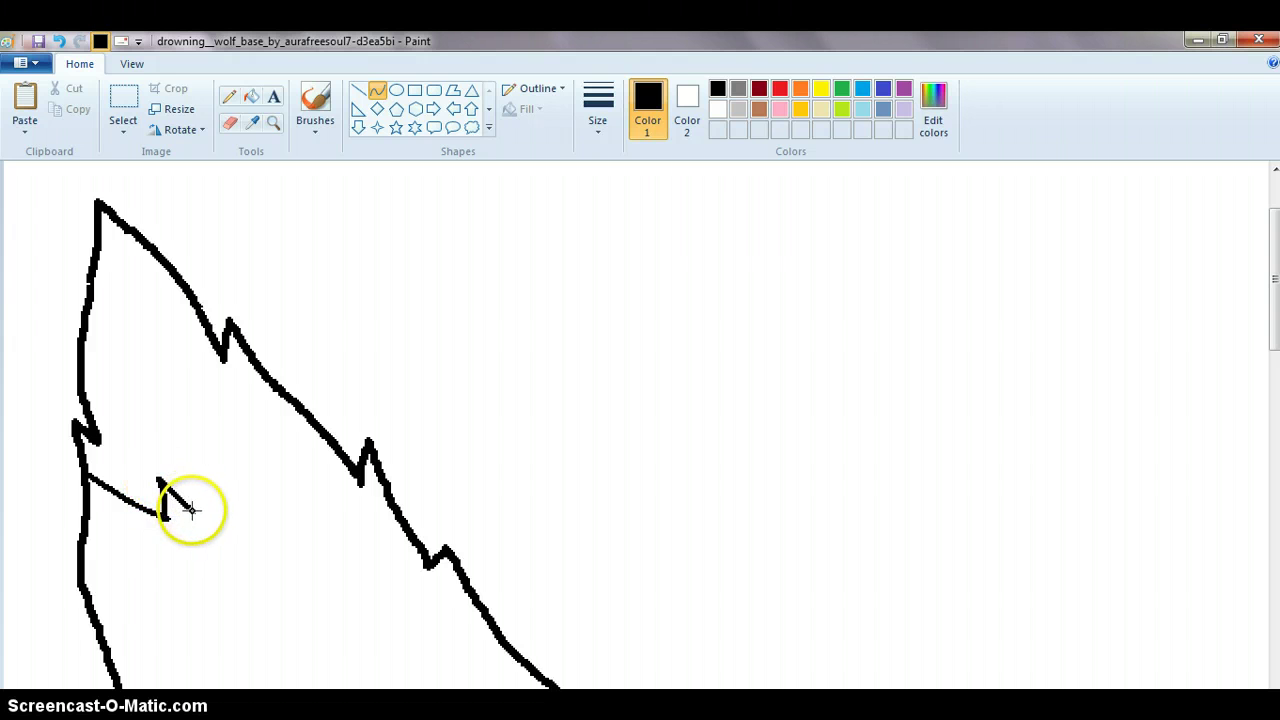
{"action": "left_click", "coordinate": [181, 502]}
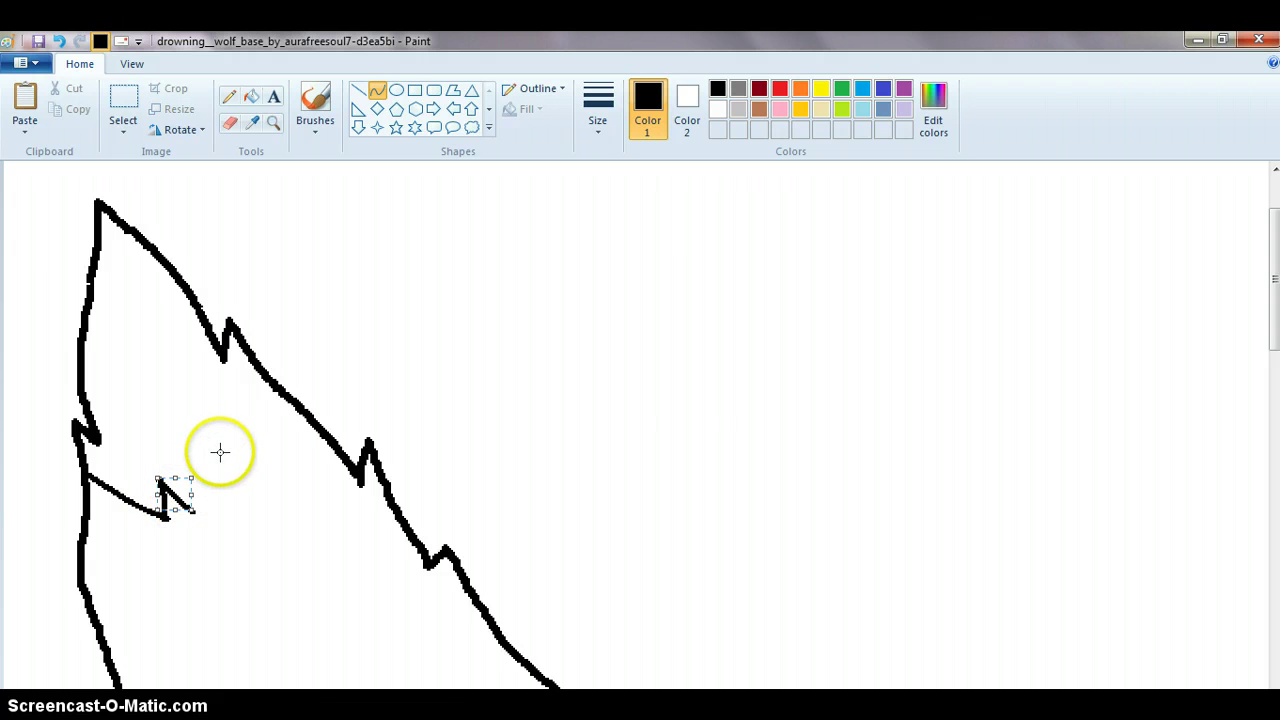
{"action": "mouse_move", "coordinate": [221, 453]}
{"action": "left_mouse_down"}
{"action": "mouse_move", "coordinate": [192, 509]}
{"action": "mouse_move", "coordinate": [201, 498]}
{"action": "left_mouse_up"}
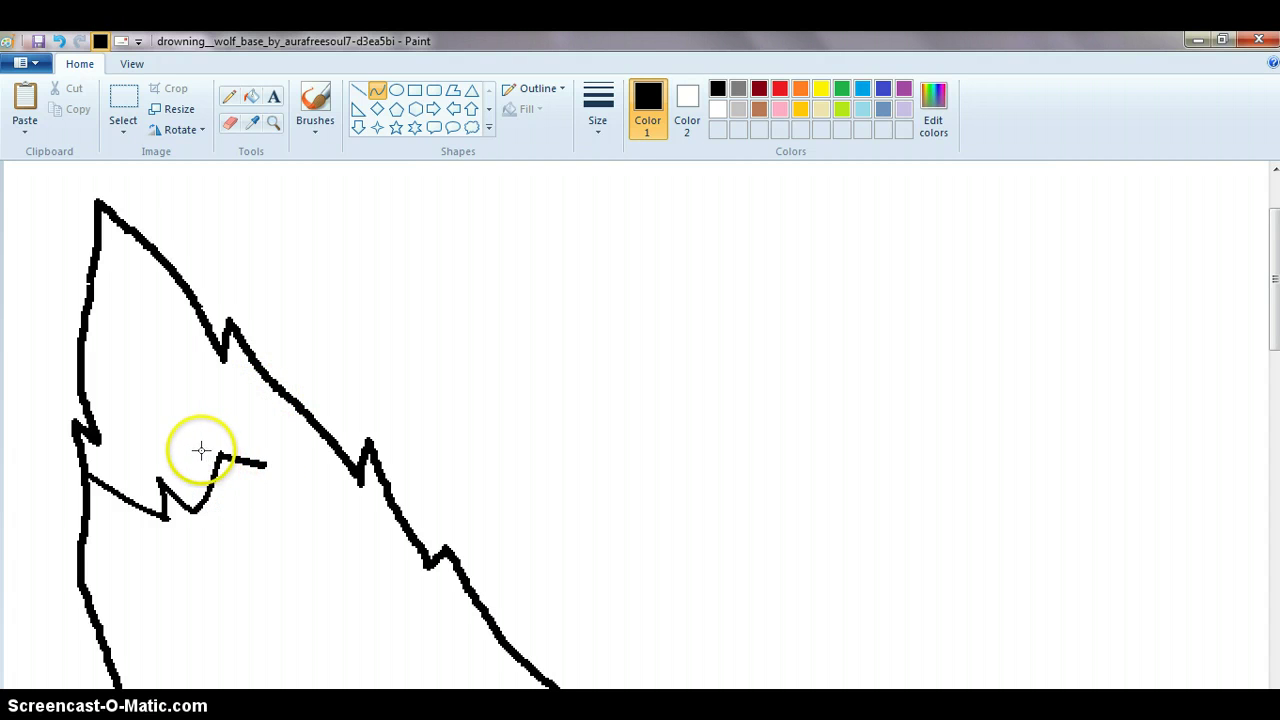
{"action": "left_click", "coordinate": [201, 450]}
{"action": "left_click", "coordinate": [59, 41]}
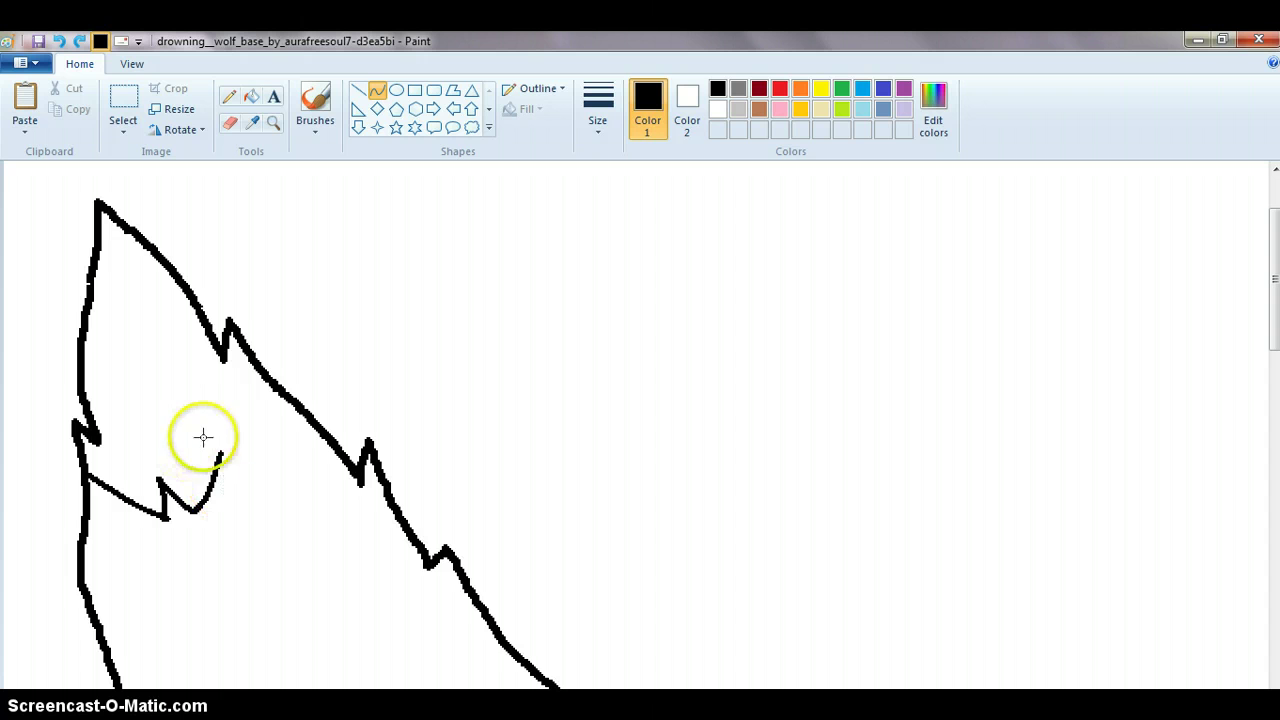
Extend the tail marking with a curve down from the second peak and another rising to a third peak
{"action": "left_click_drag", "start_coordinate": [219, 456], "coordinate": [262, 500]}
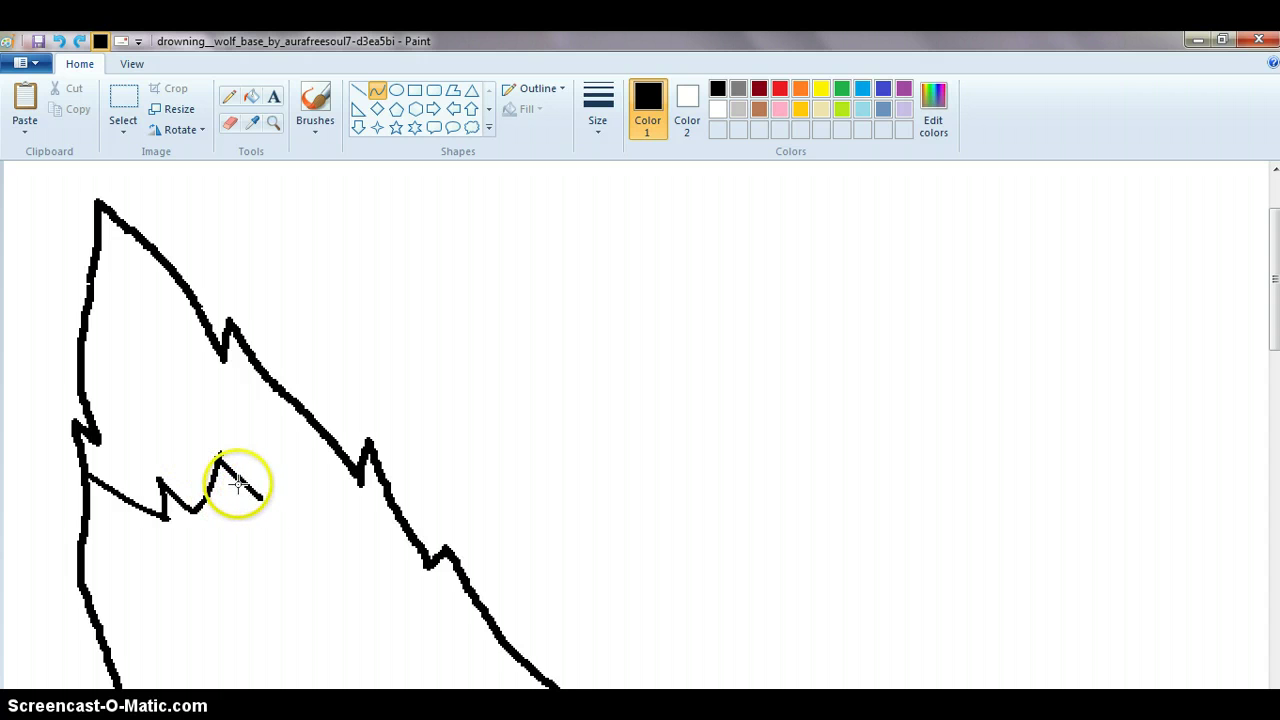
{"action": "left_click", "coordinate": [239, 485]}
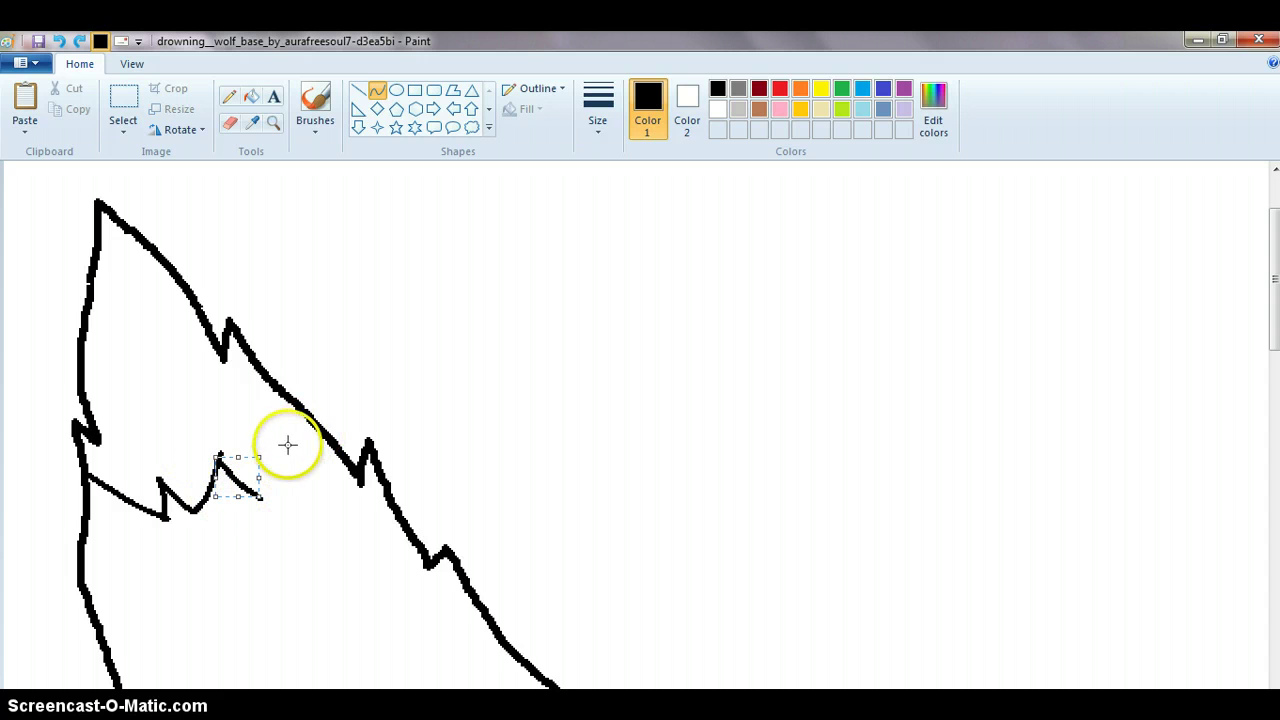
{"action": "left_click_drag", "start_coordinate": [262, 497], "coordinate": [313, 457]}
{"action": "left_click", "coordinate": [270, 487]}
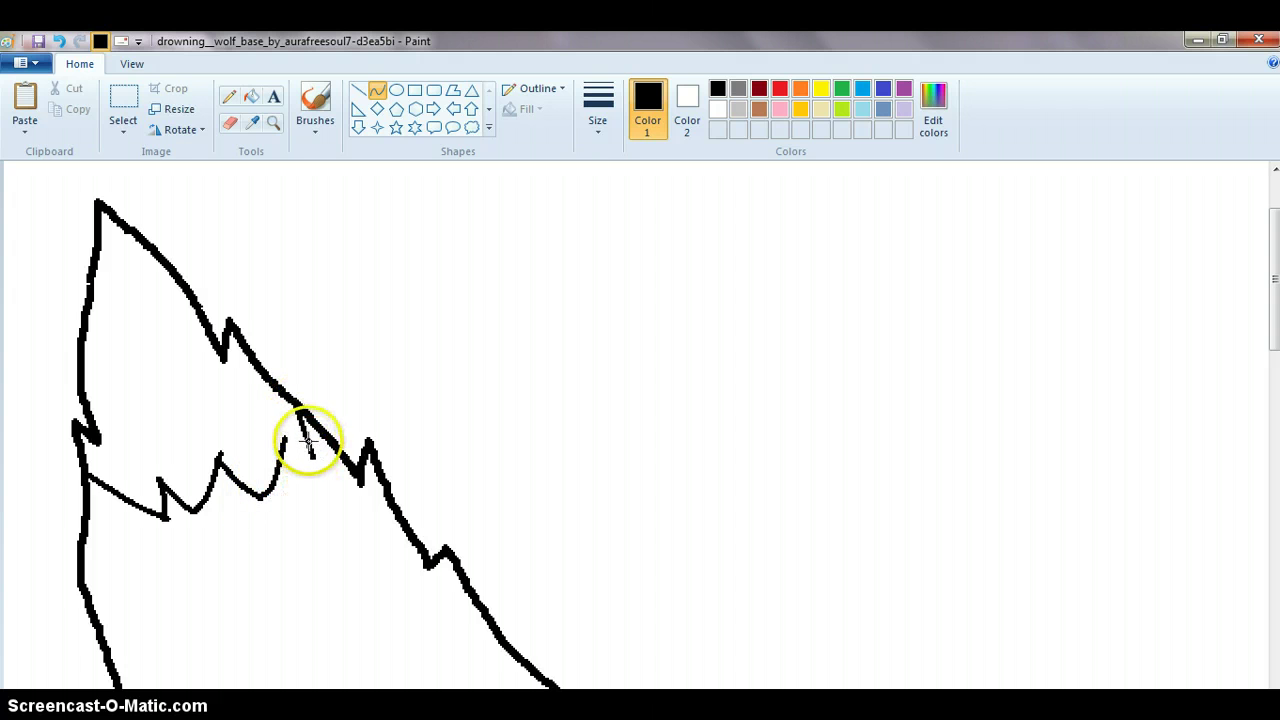
{"action": "left_click", "coordinate": [285, 441]}
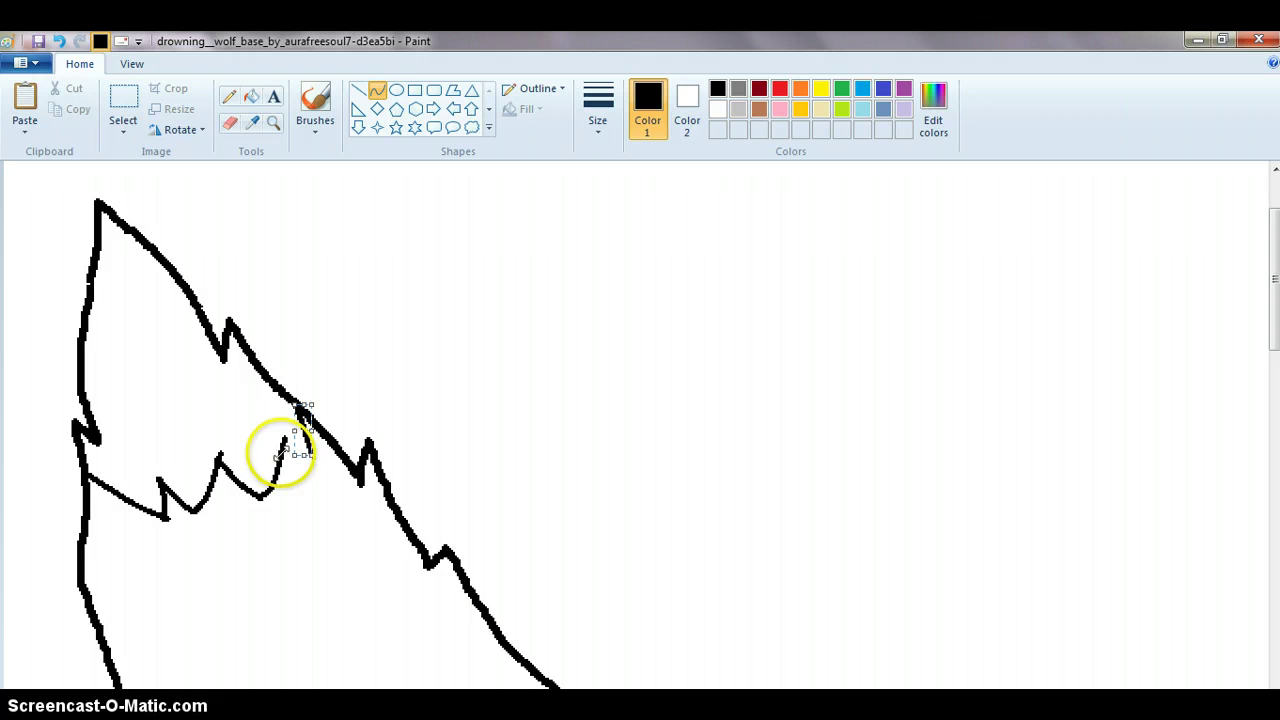
{"action": "left_click", "coordinate": [418, 388]}
{"action": "left_click", "coordinate": [329, 423]}
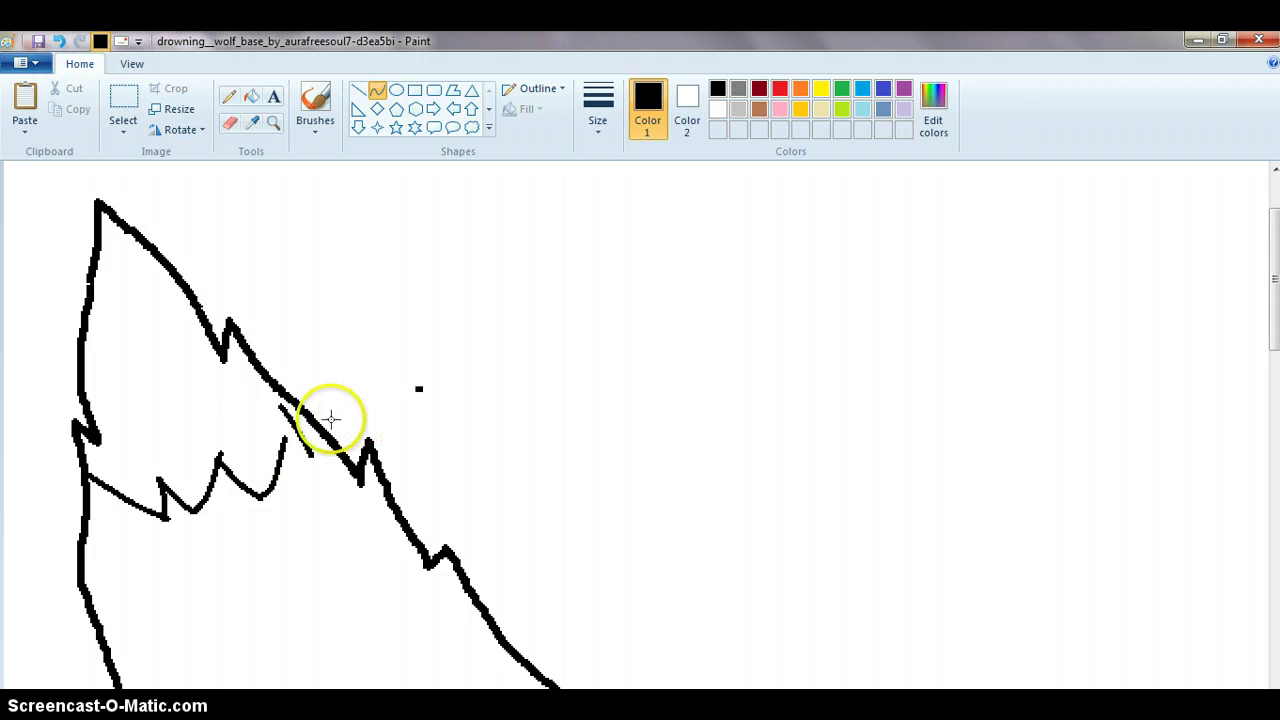
{"action": "left_click", "coordinate": [249, 327]}
{"action": "left_click", "coordinate": [58, 43]}
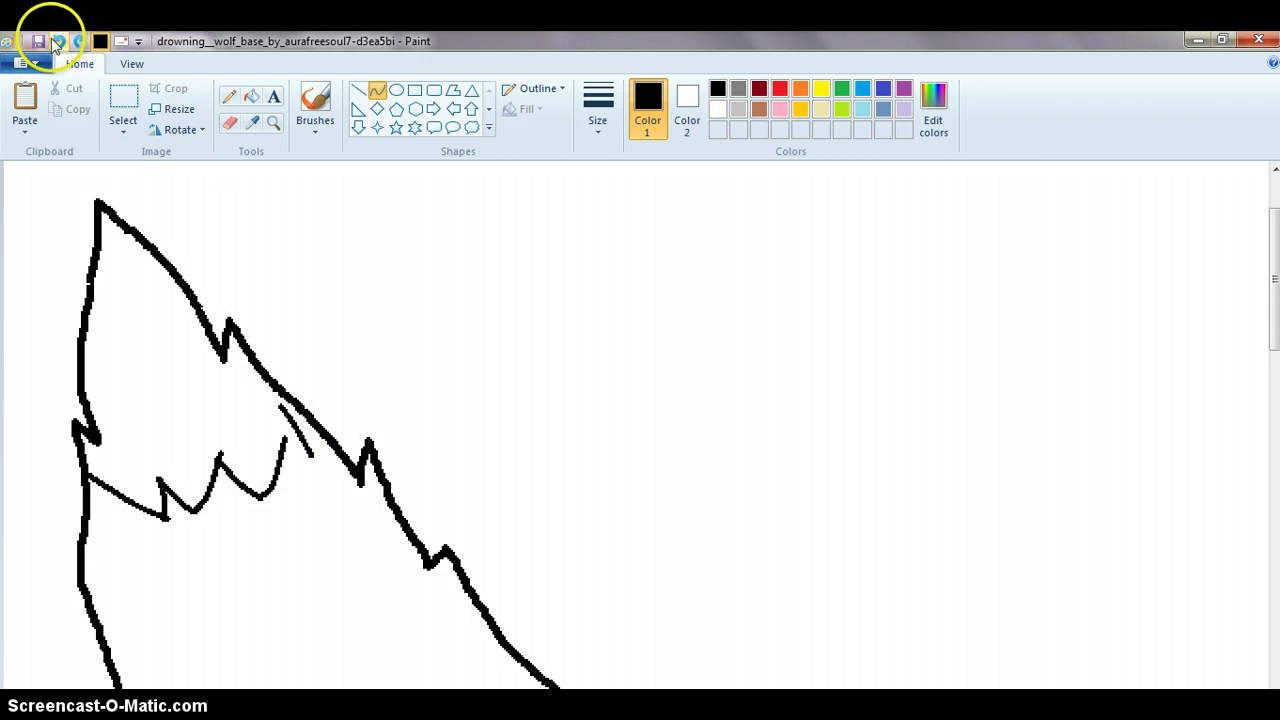
{"action": "left_click", "coordinate": [58, 43]}
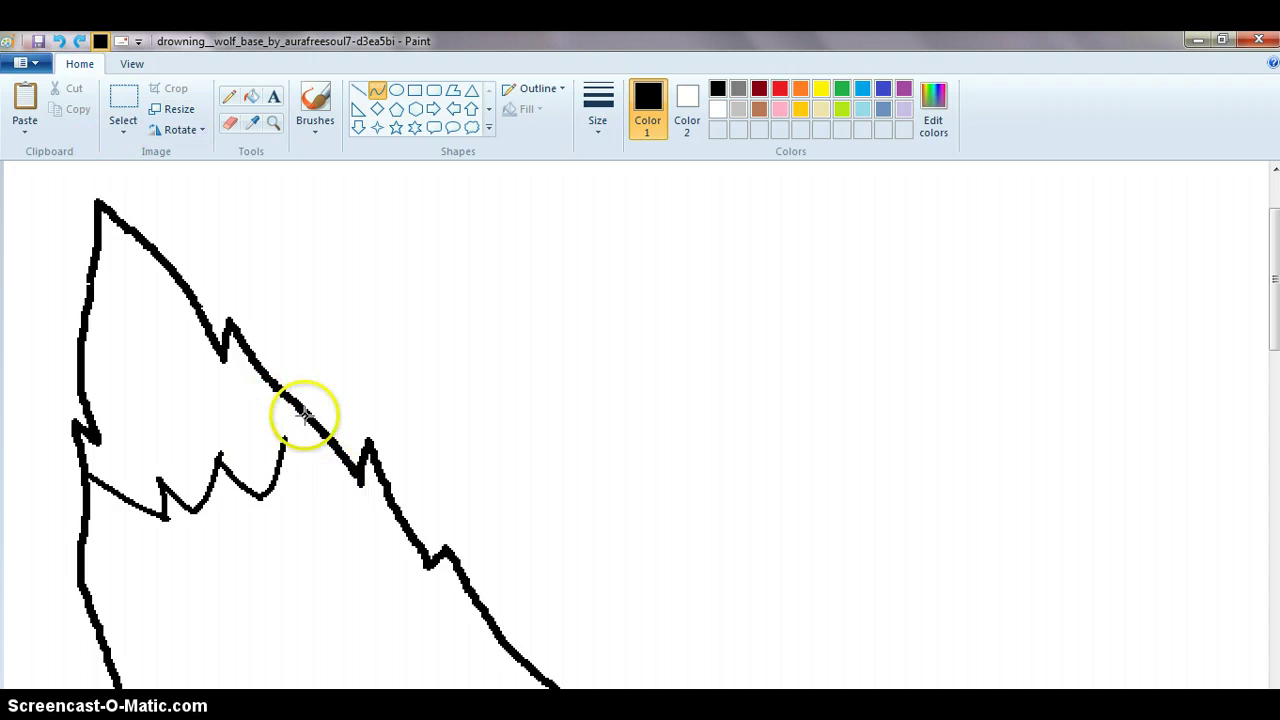
Join the third peak of the marking to the tail's right edge with two short black curves
{"action": "left_click", "coordinate": [309, 445]}
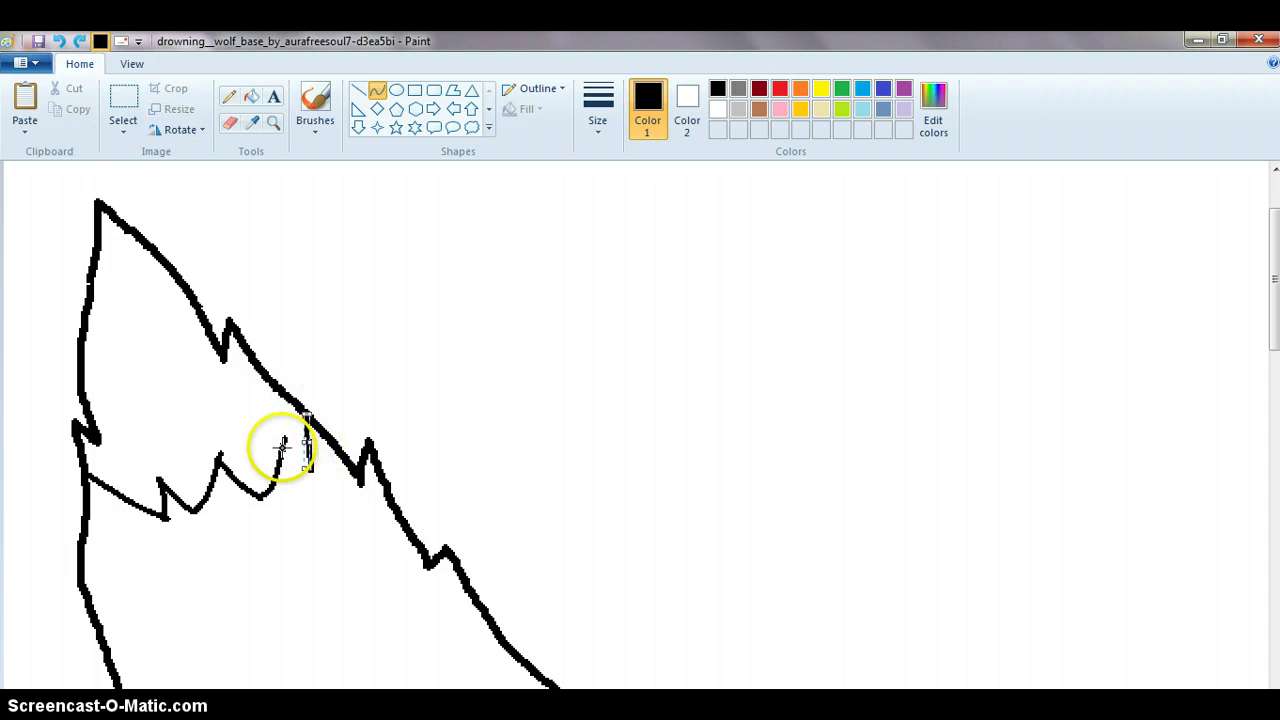
{"action": "left_click", "coordinate": [283, 448]}
{"action": "left_click", "coordinate": [297, 463]}
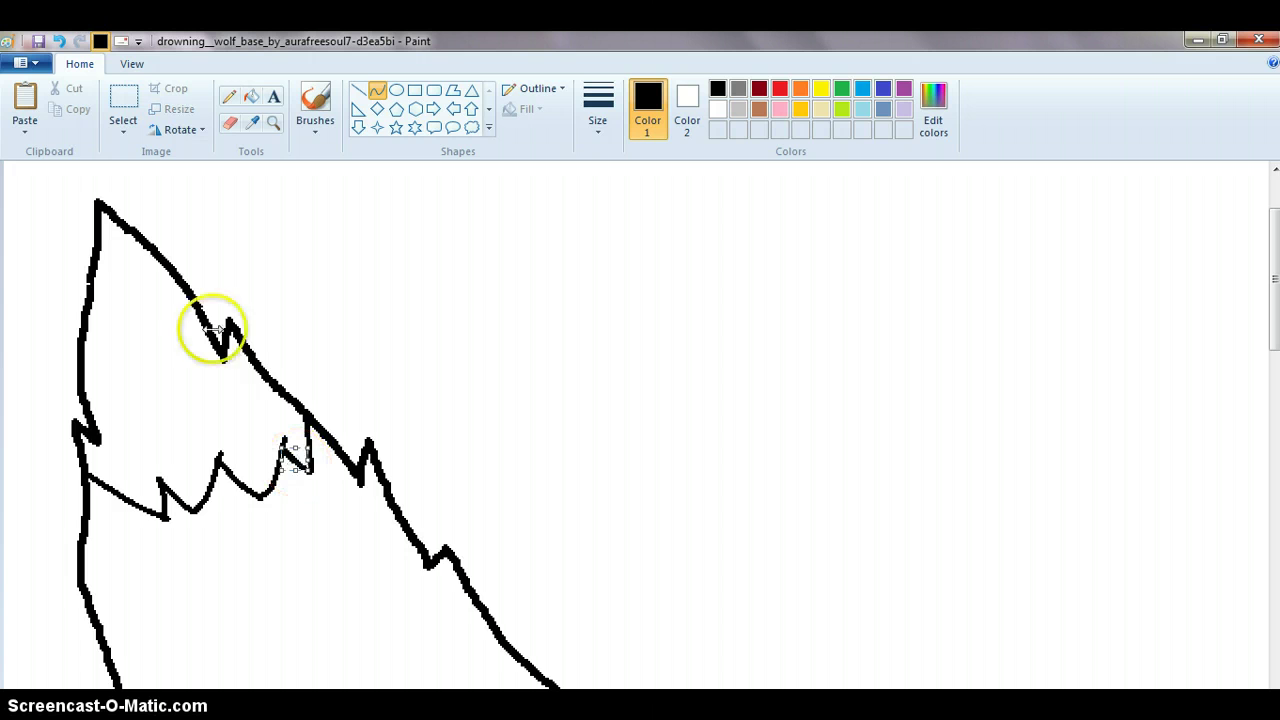
{"action": "left_click_drag", "start_coordinate": [1275, 310], "coordinate": [1276, 593]}
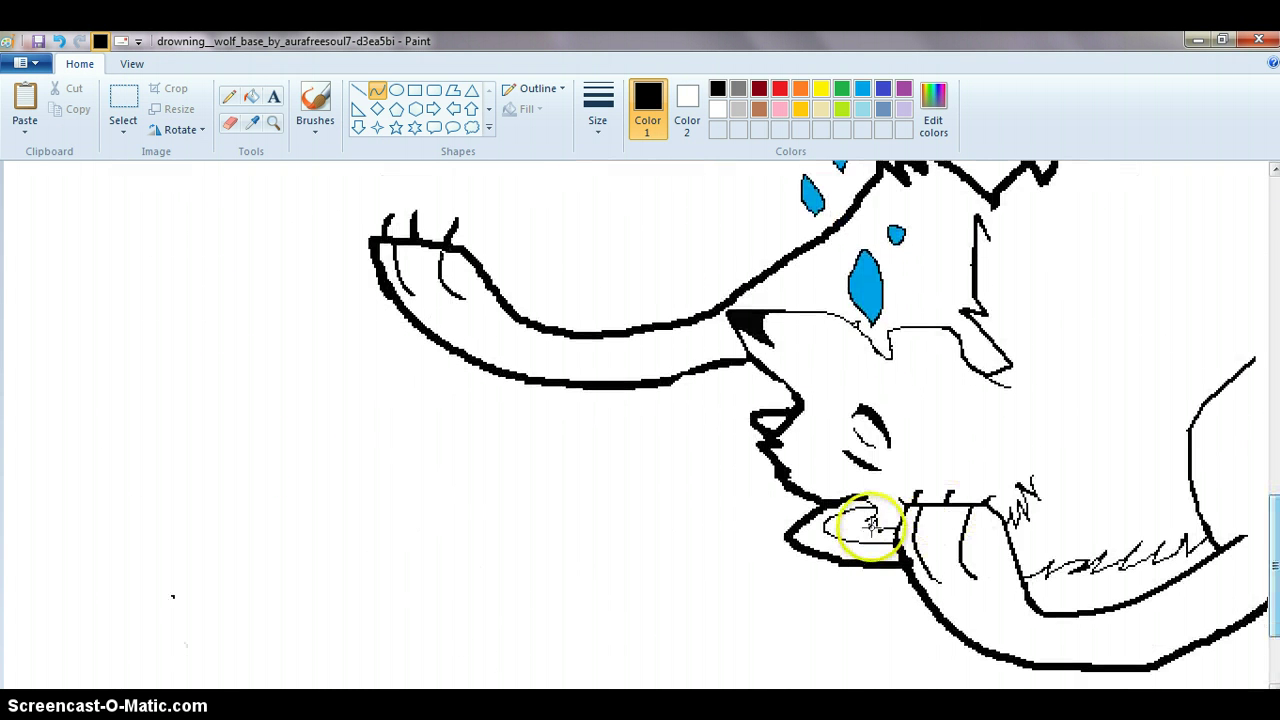
{"action": "mouse_move", "coordinate": [790, 485]}
{"action": "left_mouse_down"}
{"action": "mouse_move", "coordinate": [578, 524]}
{"action": "mouse_move", "coordinate": [694, 606]}
{"action": "mouse_move", "coordinate": [738, 575]}
{"action": "mouse_move", "coordinate": [746, 540]}
{"action": "mouse_move", "coordinate": [660, 463]}
{"action": "mouse_move", "coordinate": [677, 549]}
{"action": "mouse_move", "coordinate": [716, 566]}
{"action": "mouse_move", "coordinate": [671, 554]}
{"action": "left_mouse_up"}
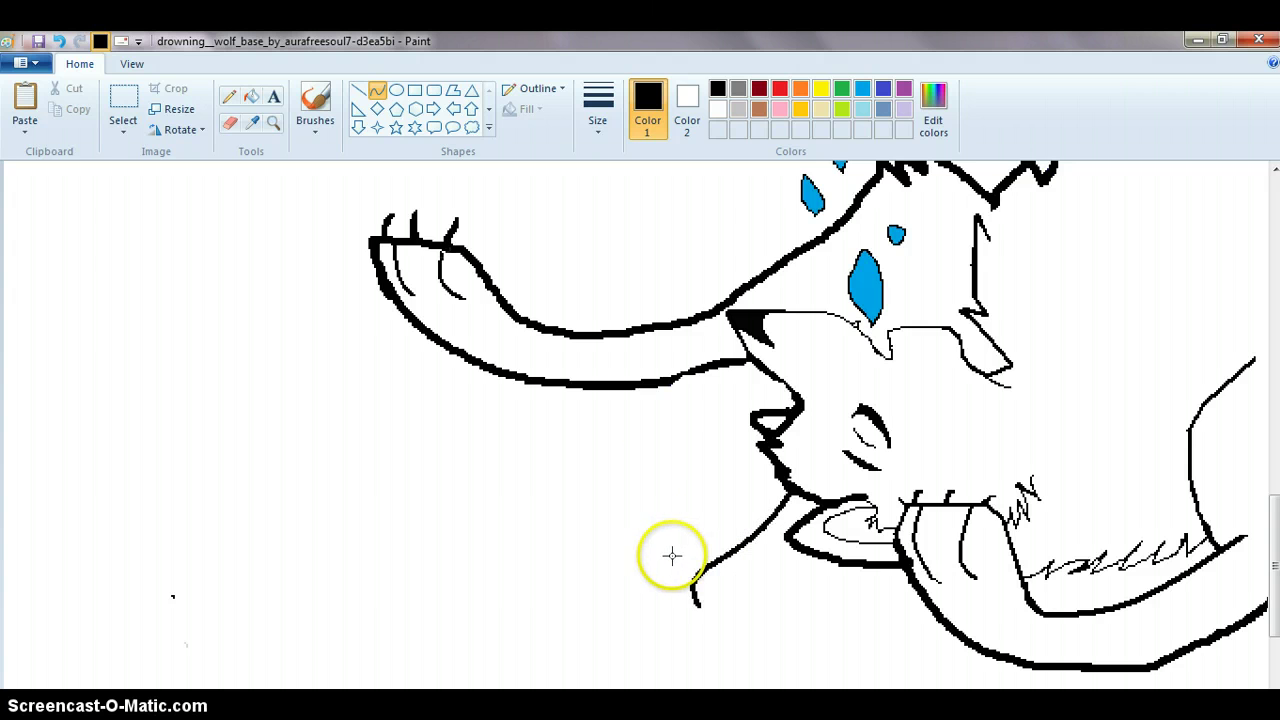
{"action": "left_click", "coordinate": [358, 90]}
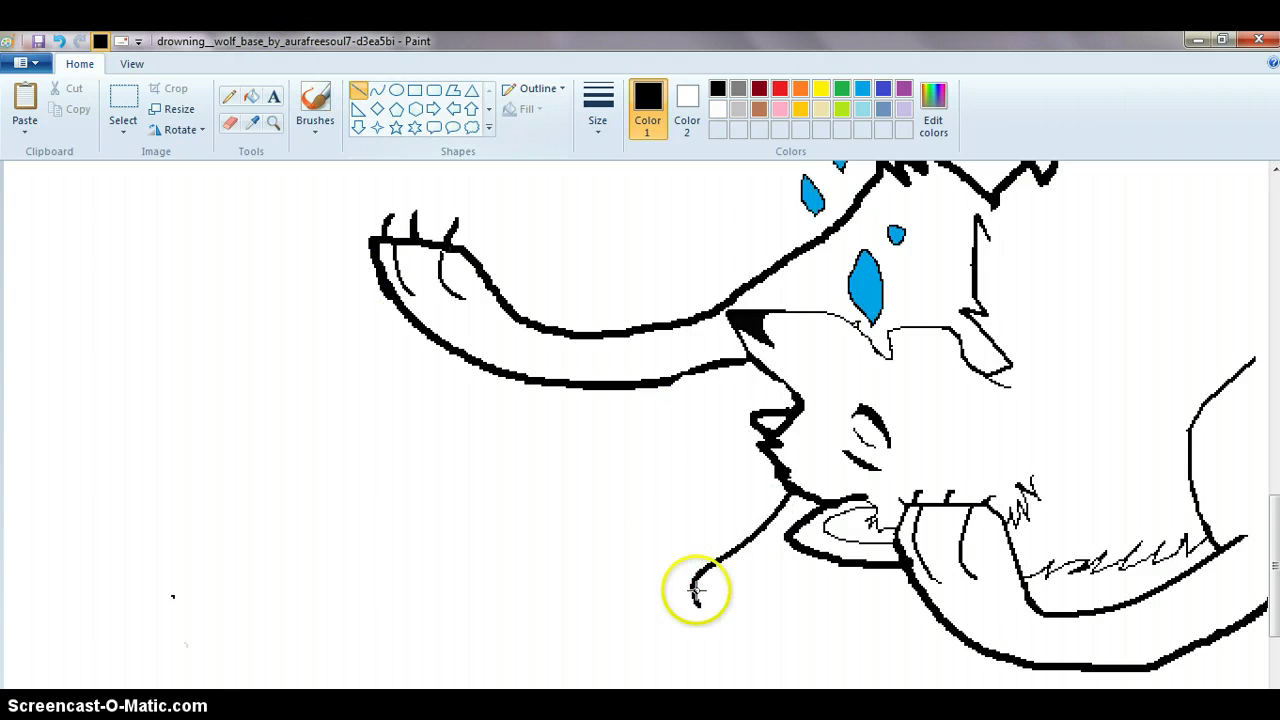
{"action": "left_click_drag", "start_coordinate": [692, 599], "coordinate": [654, 543]}
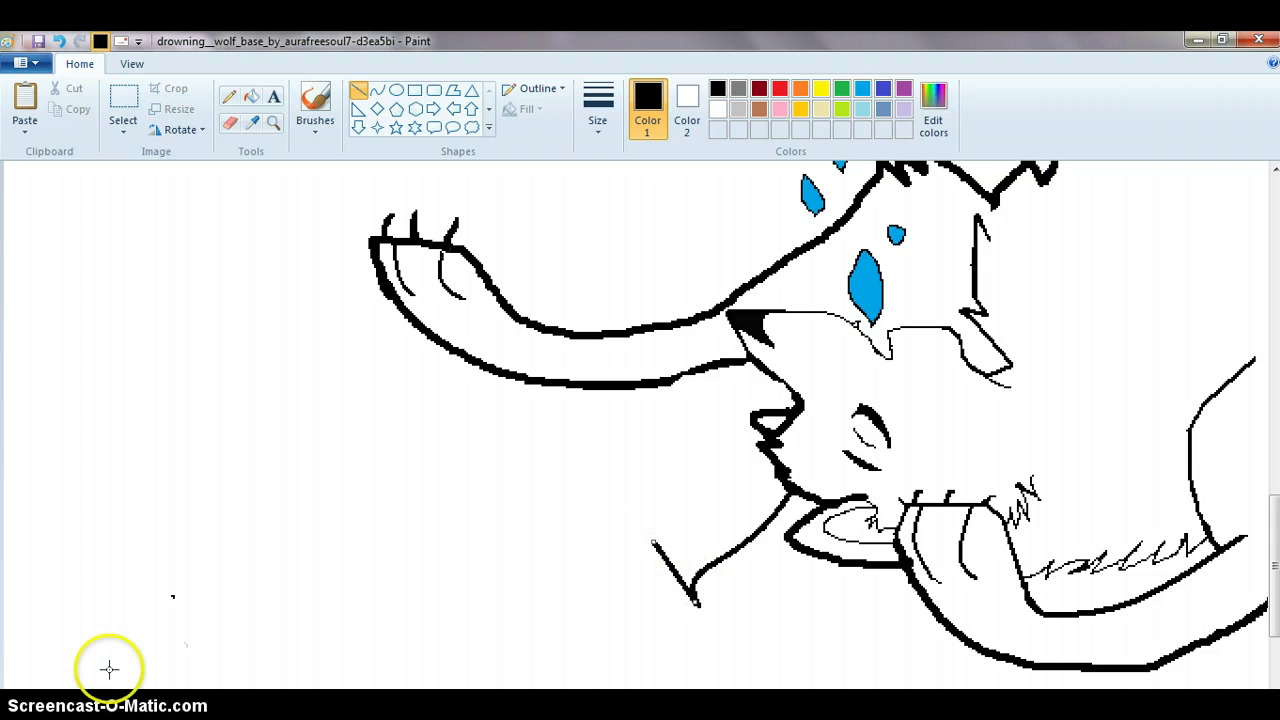
{"action": "left_click", "coordinate": [95, 700]}
{"action": "key", "text": "alt+Tab"}
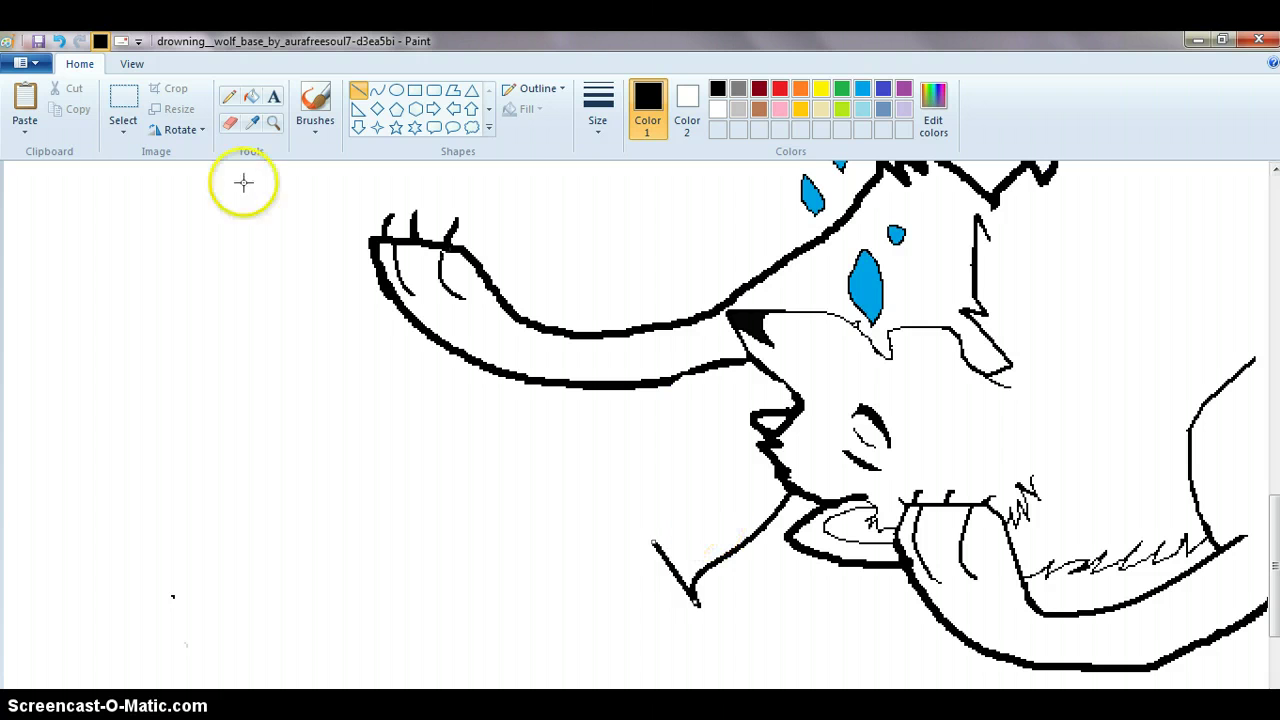
{"action": "left_click", "coordinate": [376, 89]}
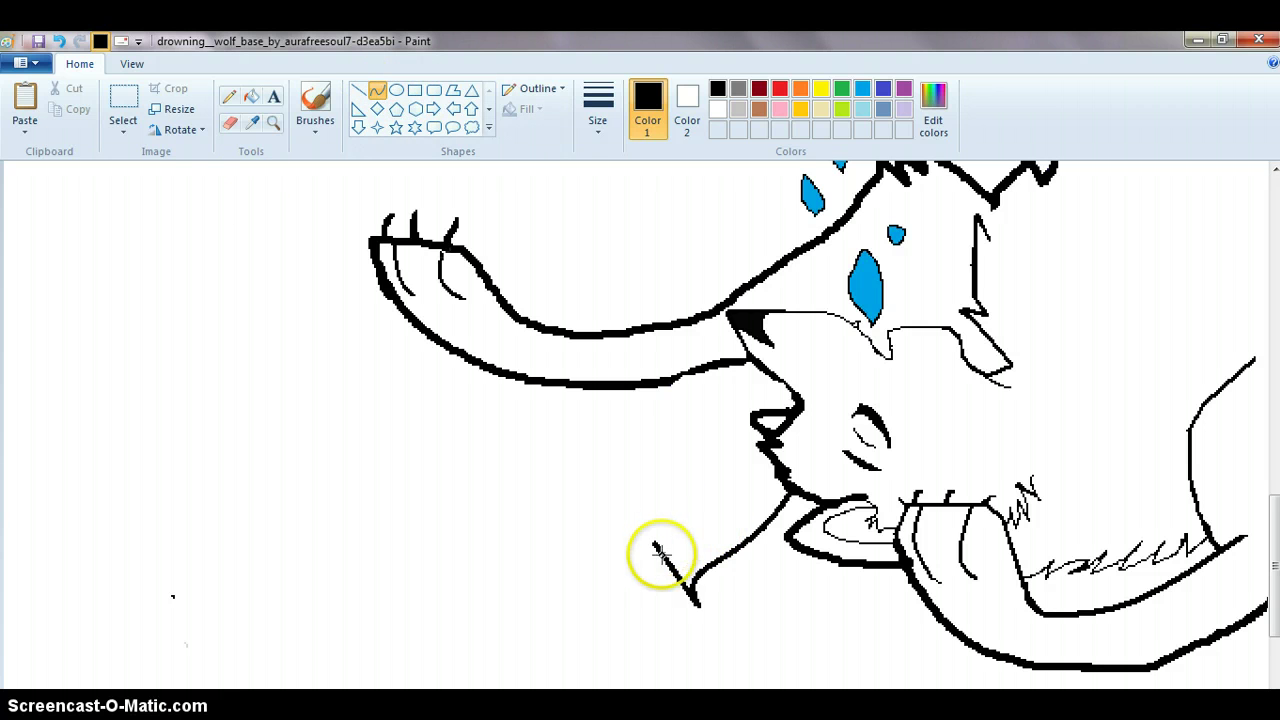
{"action": "mouse_move", "coordinate": [665, 563]}
{"action": "left_mouse_down"}
{"action": "mouse_move", "coordinate": [630, 642]}
{"action": "mouse_move", "coordinate": [606, 629]}
{"action": "mouse_move", "coordinate": [640, 615]}
{"action": "mouse_move", "coordinate": [625, 611]}
{"action": "left_mouse_up"}
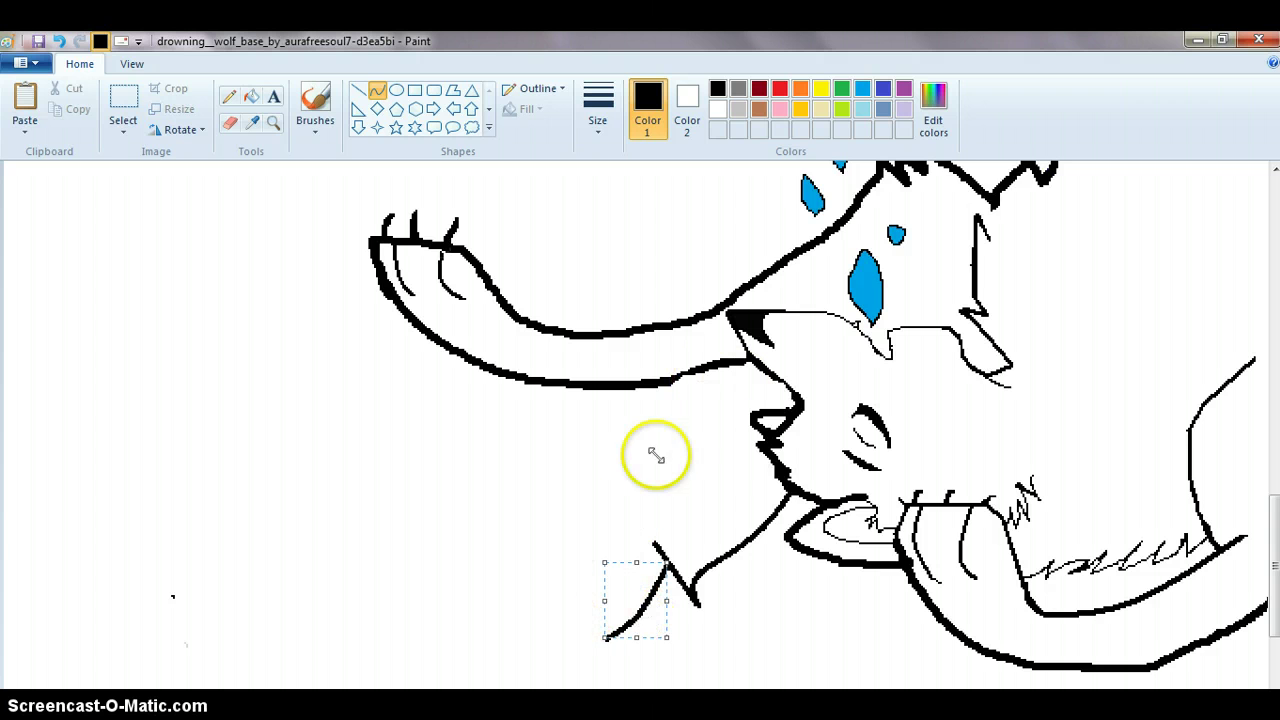
{"action": "mouse_move", "coordinate": [772, 445]}
{"action": "left_mouse_down"}
{"action": "mouse_move", "coordinate": [580, 491]}
{"action": "mouse_move", "coordinate": [640, 466]}
{"action": "mouse_move", "coordinate": [634, 451]}
{"action": "mouse_move", "coordinate": [650, 449]}
{"action": "mouse_move", "coordinate": [626, 457]}
{"action": "mouse_move", "coordinate": [629, 523]}
{"action": "mouse_move", "coordinate": [625, 511]}
{"action": "left_mouse_up"}
{"action": "left_click", "coordinate": [358, 90]}
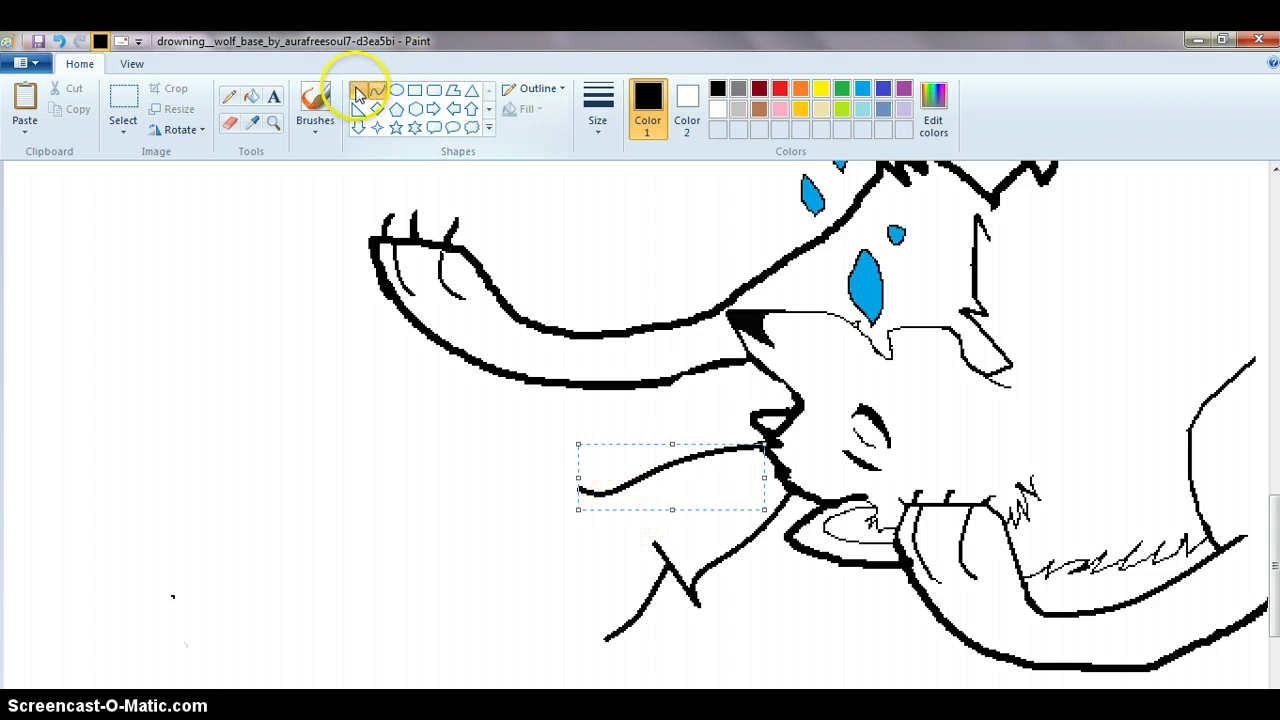
{"action": "mouse_move", "coordinate": [580, 491]}
{"action": "left_mouse_down"}
{"action": "mouse_move", "coordinate": [608, 528]}
{"action": "mouse_move", "coordinate": [646, 511]}
{"action": "mouse_move", "coordinate": [606, 520]}
{"action": "mouse_move", "coordinate": [577, 549]}
{"action": "mouse_move", "coordinate": [560, 600]}
{"action": "mouse_move", "coordinate": [470, 623]}
{"action": "left_mouse_up"}
{"action": "left_click", "coordinate": [377, 93]}
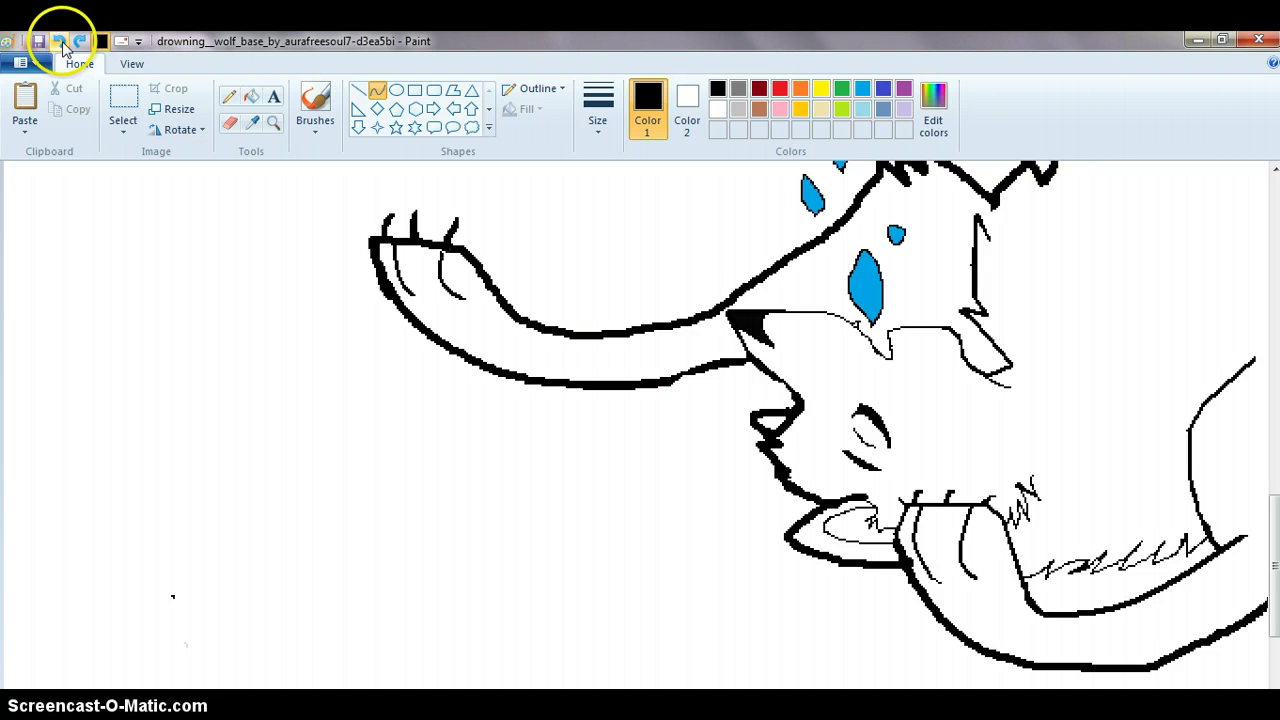
{"action": "left_click", "coordinate": [386, 501]}
Draw a short black line across each front leg, just above the paw, to mark off the two paws
{"action": "scroll", "coordinate": [635, 424], "scroll_direction": "right", "scroll_amount": 3}
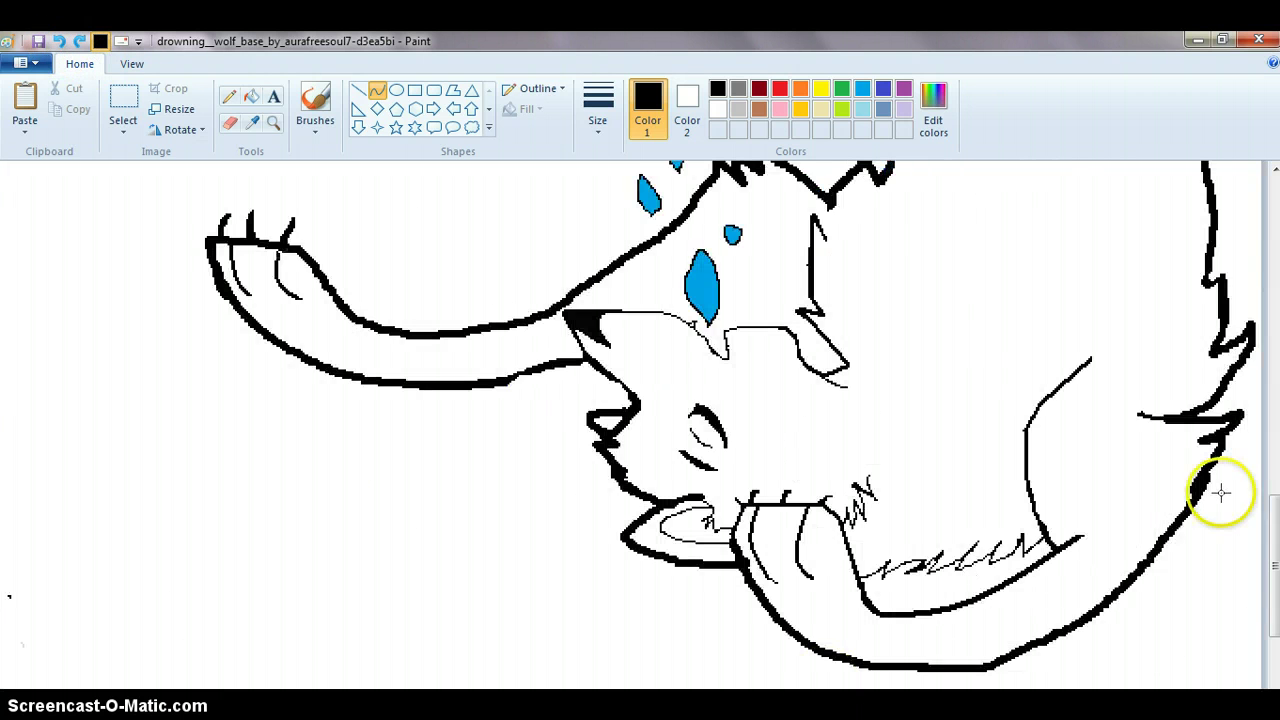
{"action": "mouse_move", "coordinate": [1275, 545]}
{"action": "left_mouse_down"}
{"action": "mouse_move", "coordinate": [1270, 386]}
{"action": "mouse_move", "coordinate": [1275, 521]}
{"action": "left_mouse_up"}
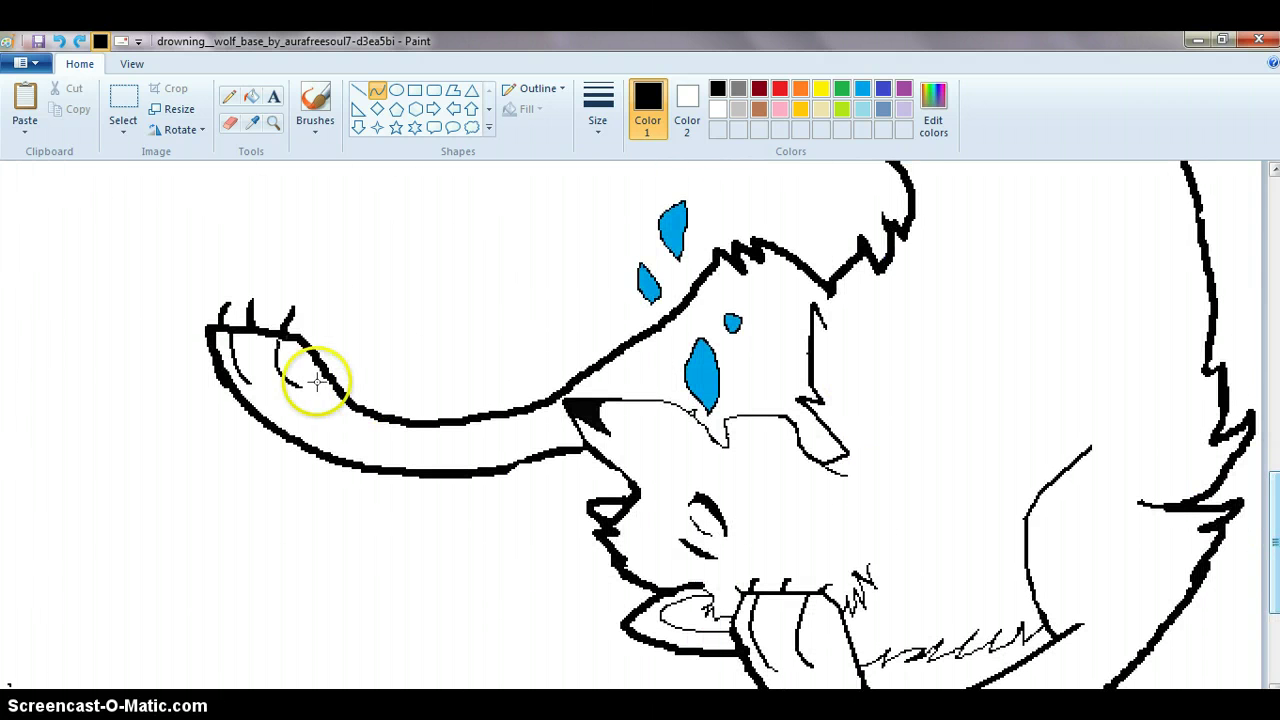
{"action": "left_click_drag", "start_coordinate": [367, 416], "coordinate": [369, 461]}
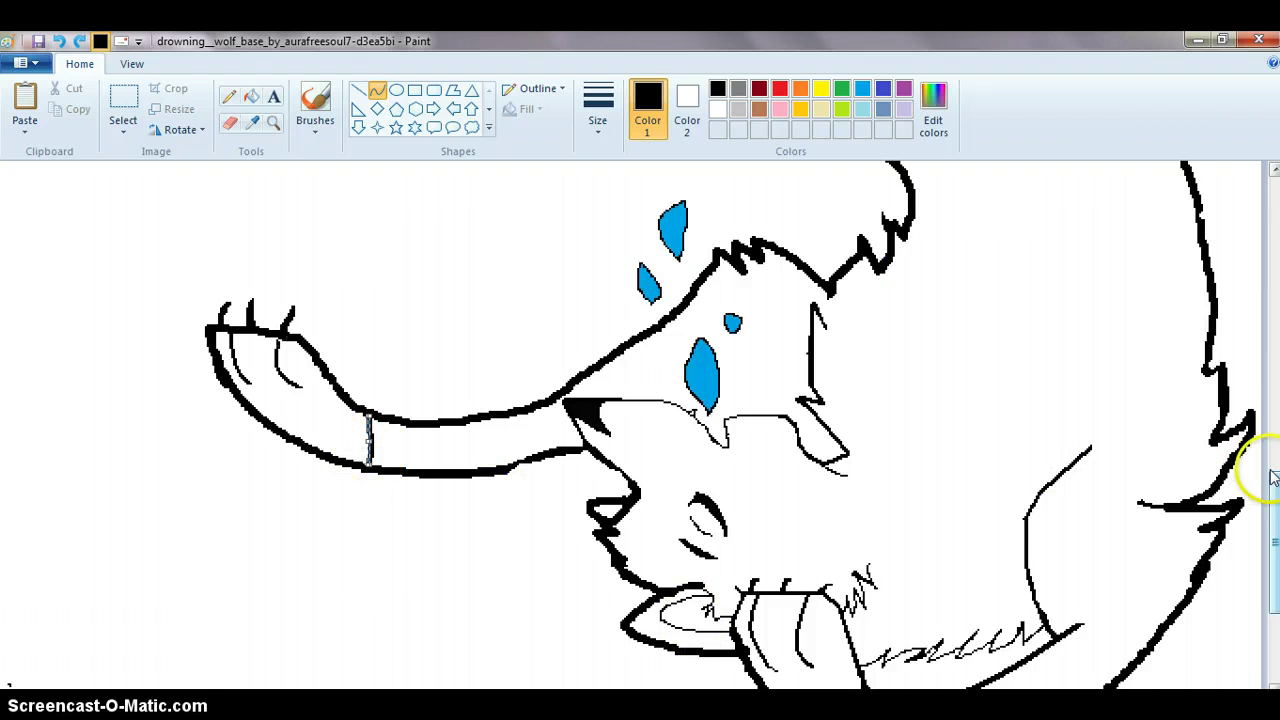
{"action": "scroll", "coordinate": [1257, 486], "scroll_direction": "down", "scroll_amount": 3}
{"action": "left_click_drag", "start_coordinate": [887, 490], "coordinate": [881, 576]}
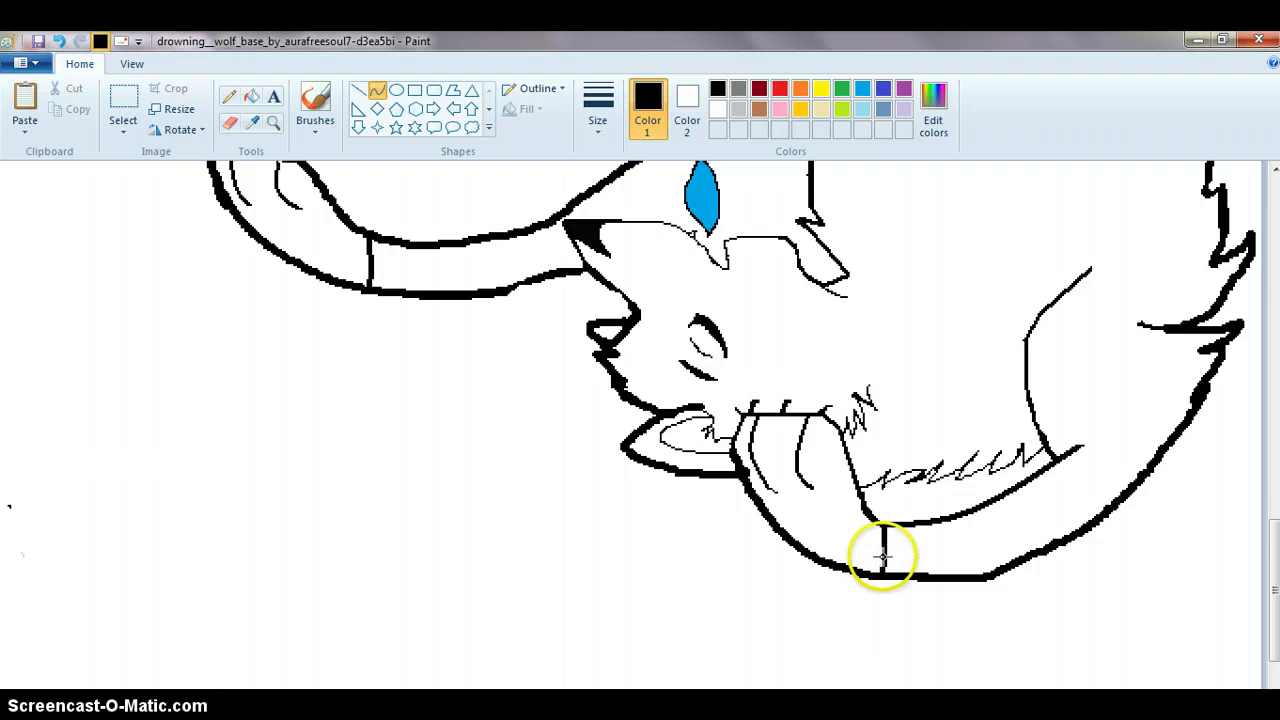
{"action": "left_click", "coordinate": [883, 558]}
Extend the hind thigh line with a short black curve down to the outline below it
{"action": "left_click_drag", "start_coordinate": [1275, 595], "coordinate": [1255, 415]}
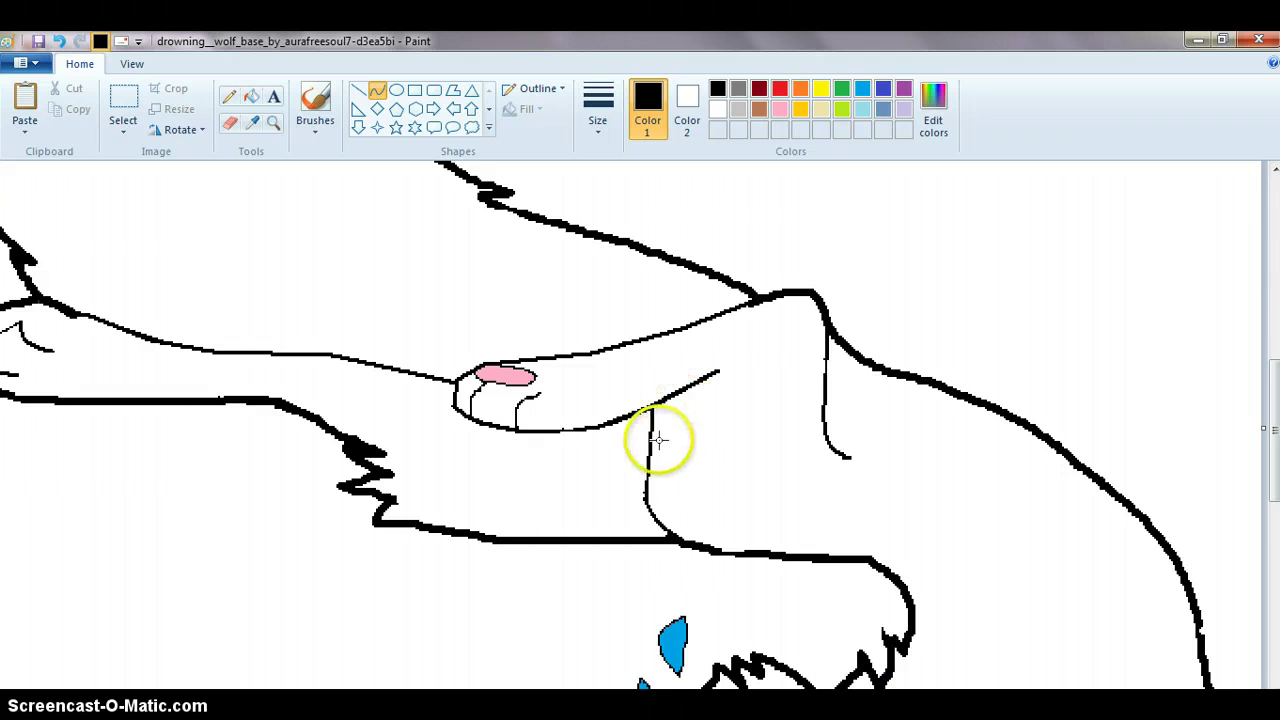
{"action": "left_click_drag", "start_coordinate": [828, 432], "coordinate": [841, 525]}
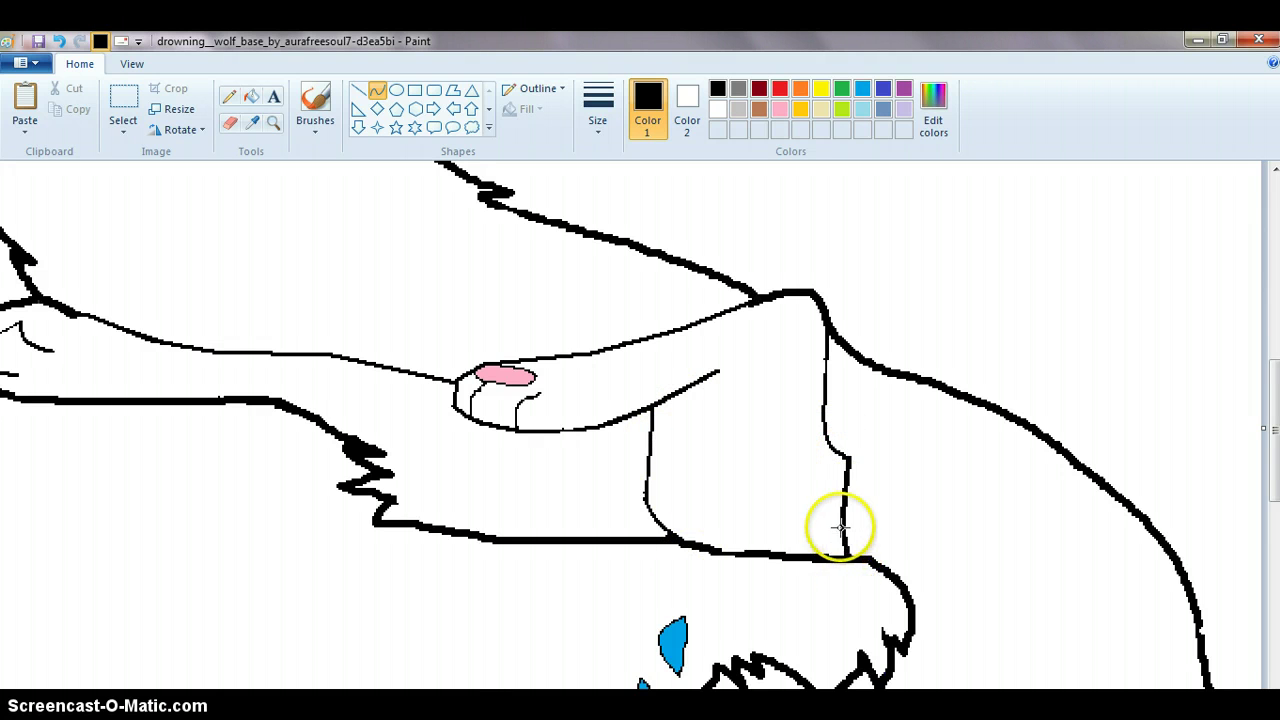
{"action": "left_click", "coordinate": [841, 527]}
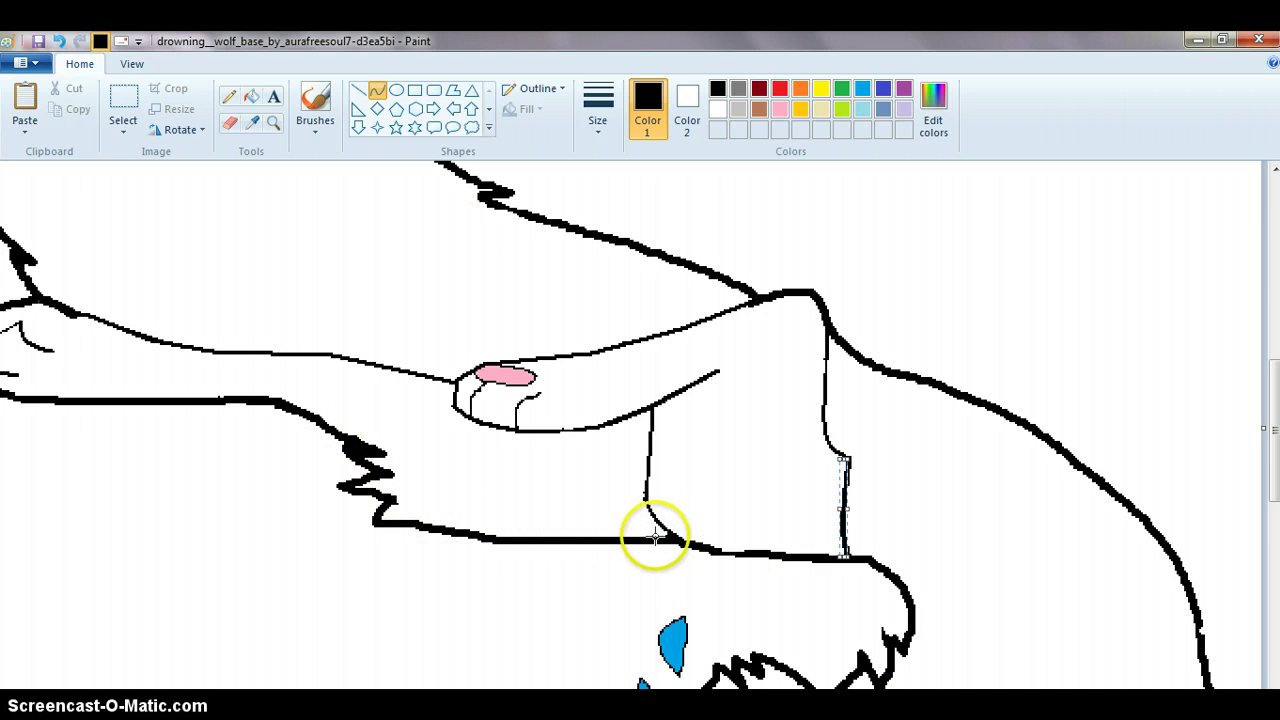
{"action": "left_click_drag", "start_coordinate": [652, 535], "coordinate": [605, 428]}
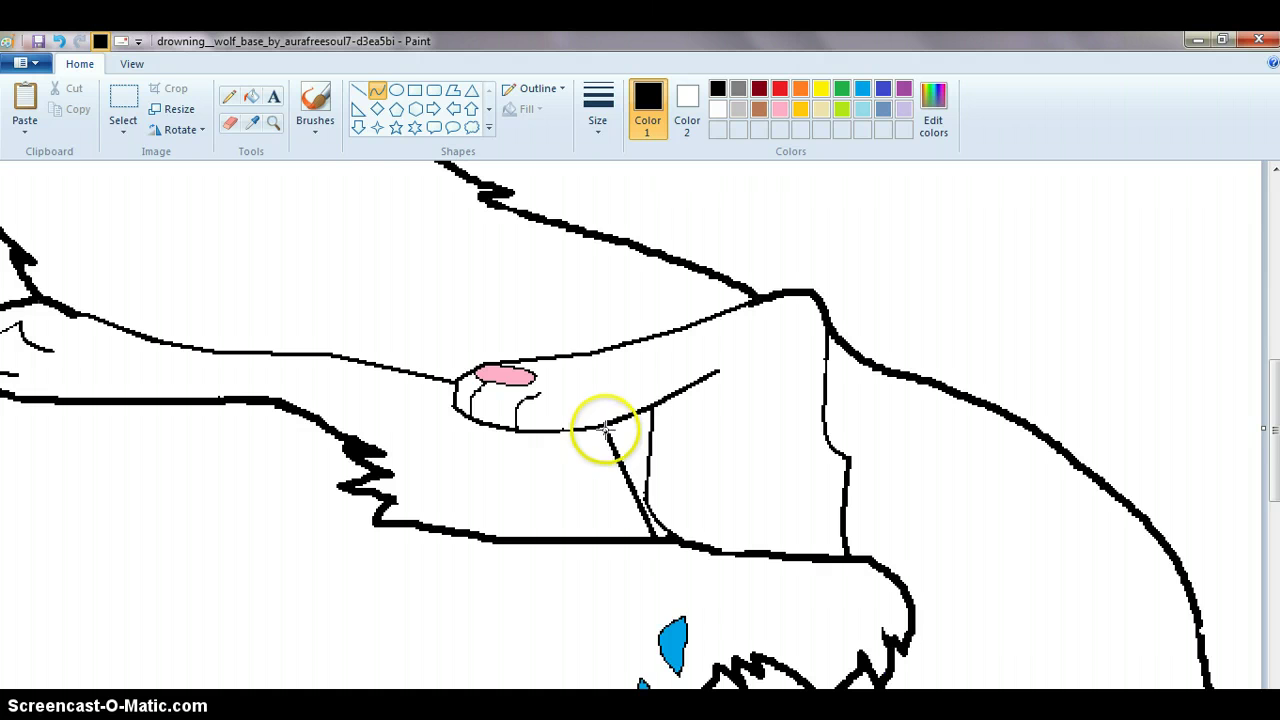
{"action": "left_click", "coordinate": [606, 459]}
{"action": "left_click", "coordinate": [606, 461]}
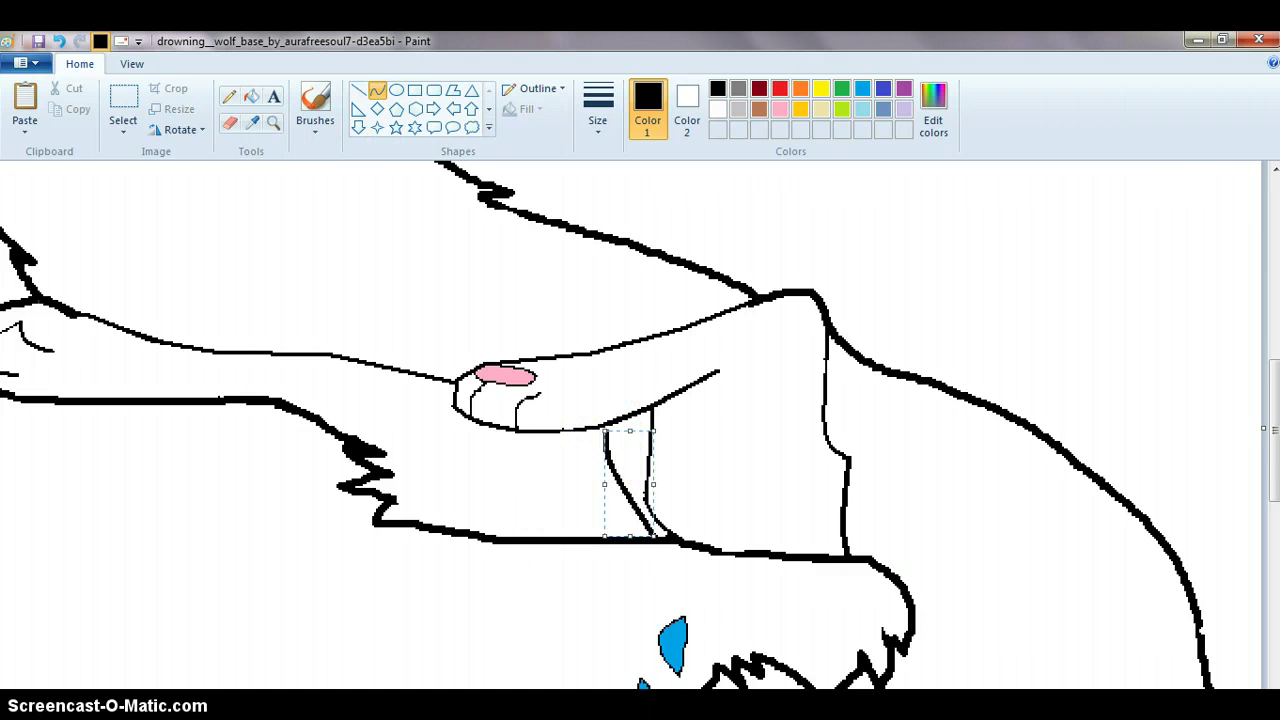
{"action": "key", "text": "alt+Tab"}
{"action": "key", "text": "alt+Tab"}
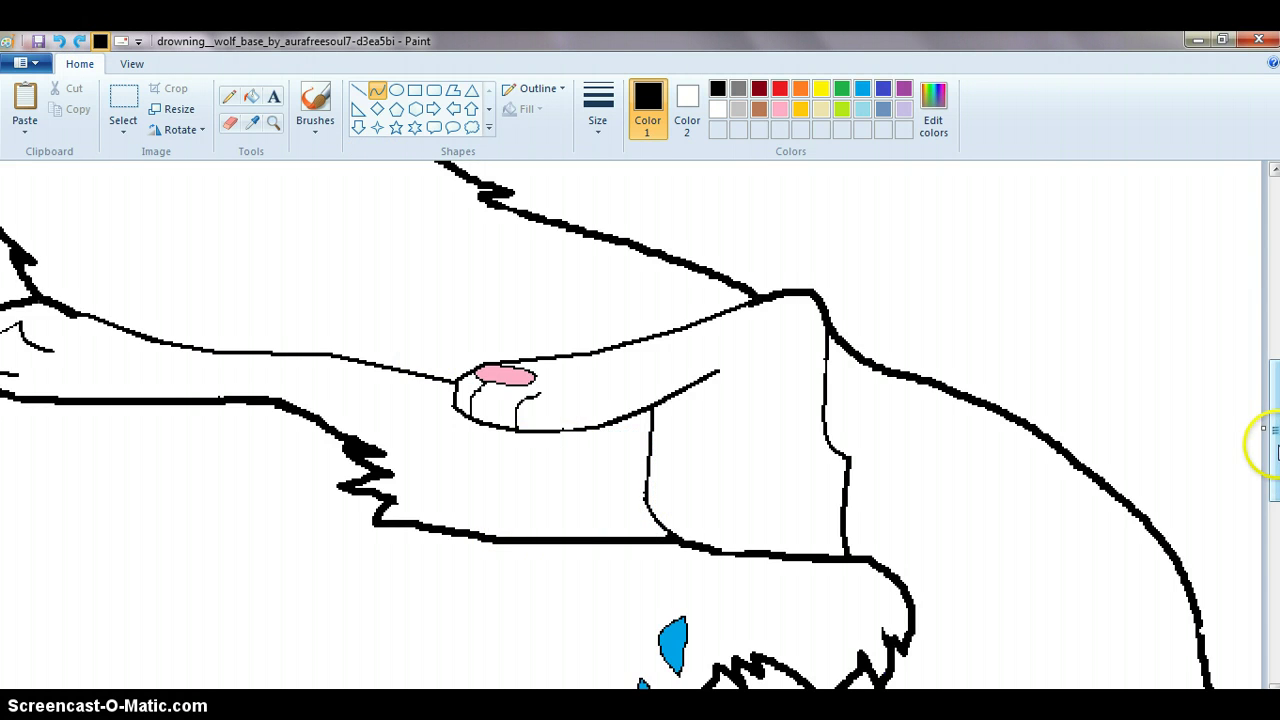
Close the gap between the jagged neck marking's upper tip and the thick fur outline with a short black curve
{"action": "scroll", "coordinate": [1243, 363], "scroll_direction": "up", "scroll_amount": 4}
{"action": "scroll", "coordinate": [1243, 363], "scroll_direction": "down", "scroll_amount": 8}
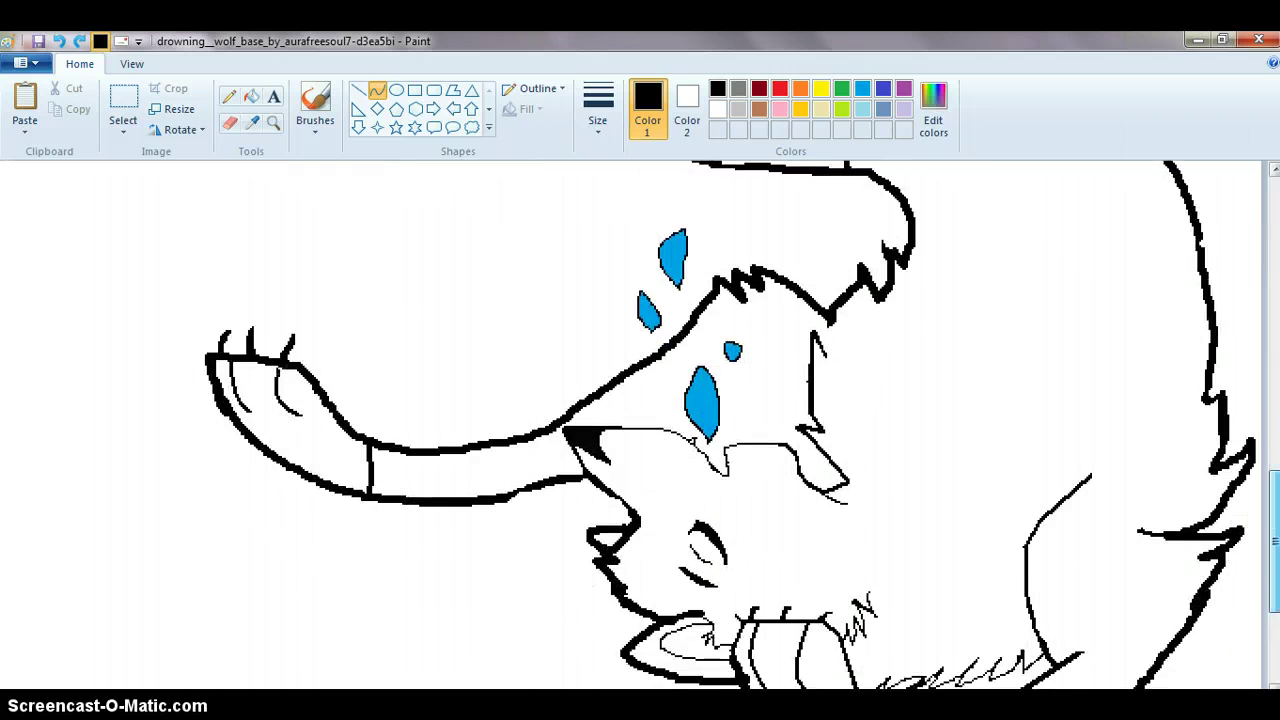
{"action": "left_click_drag", "start_coordinate": [1274, 541], "coordinate": [1274, 544]}
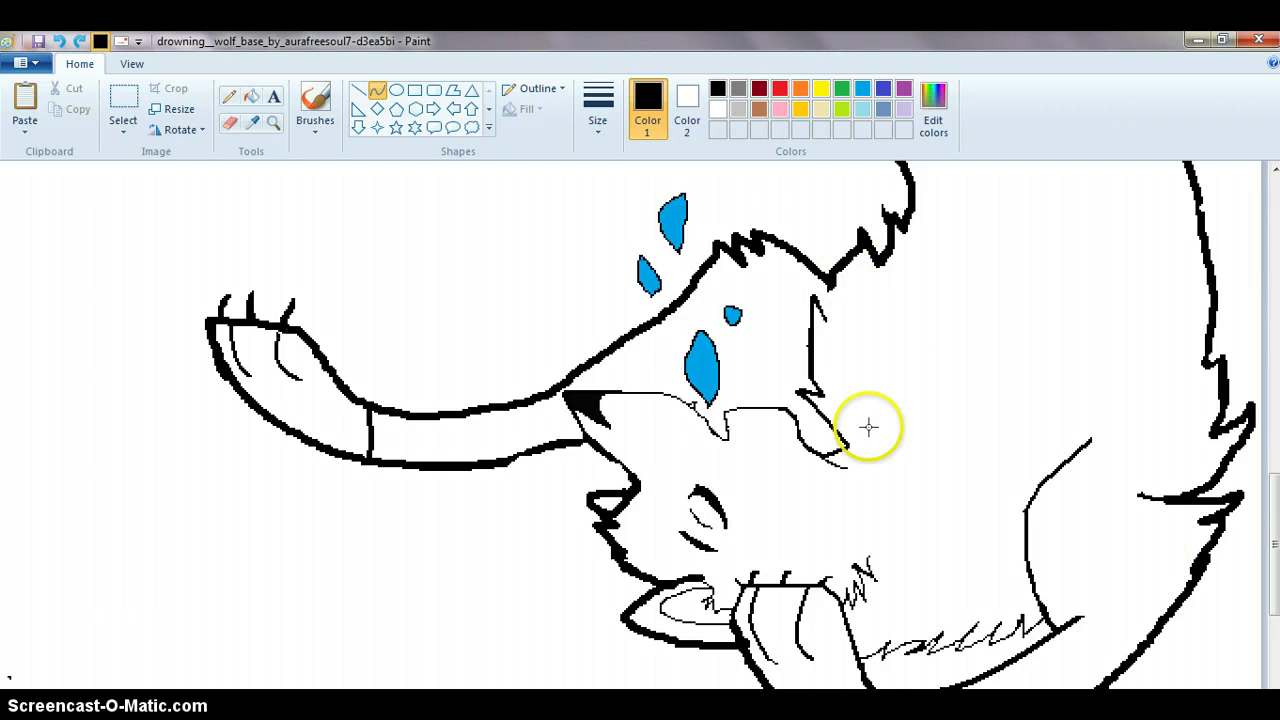
{"action": "left_click_drag", "start_coordinate": [822, 317], "coordinate": [828, 282]}
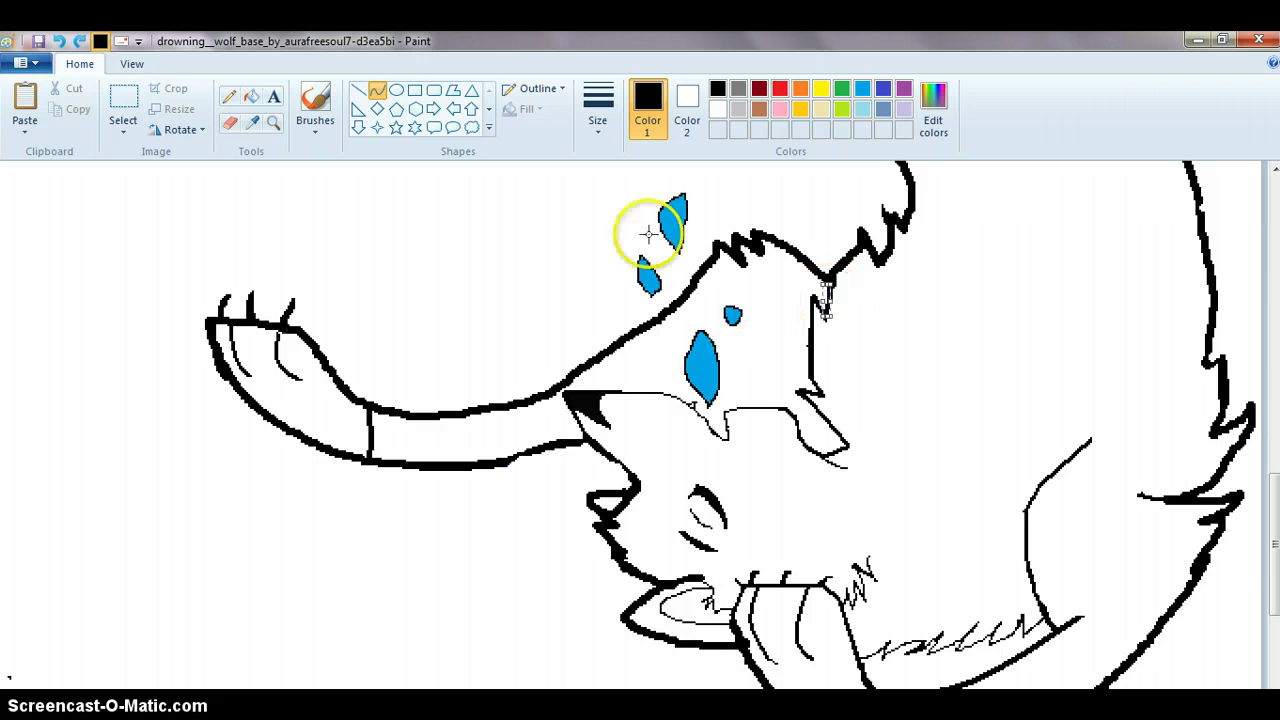
{"action": "left_click", "coordinate": [58, 41]}
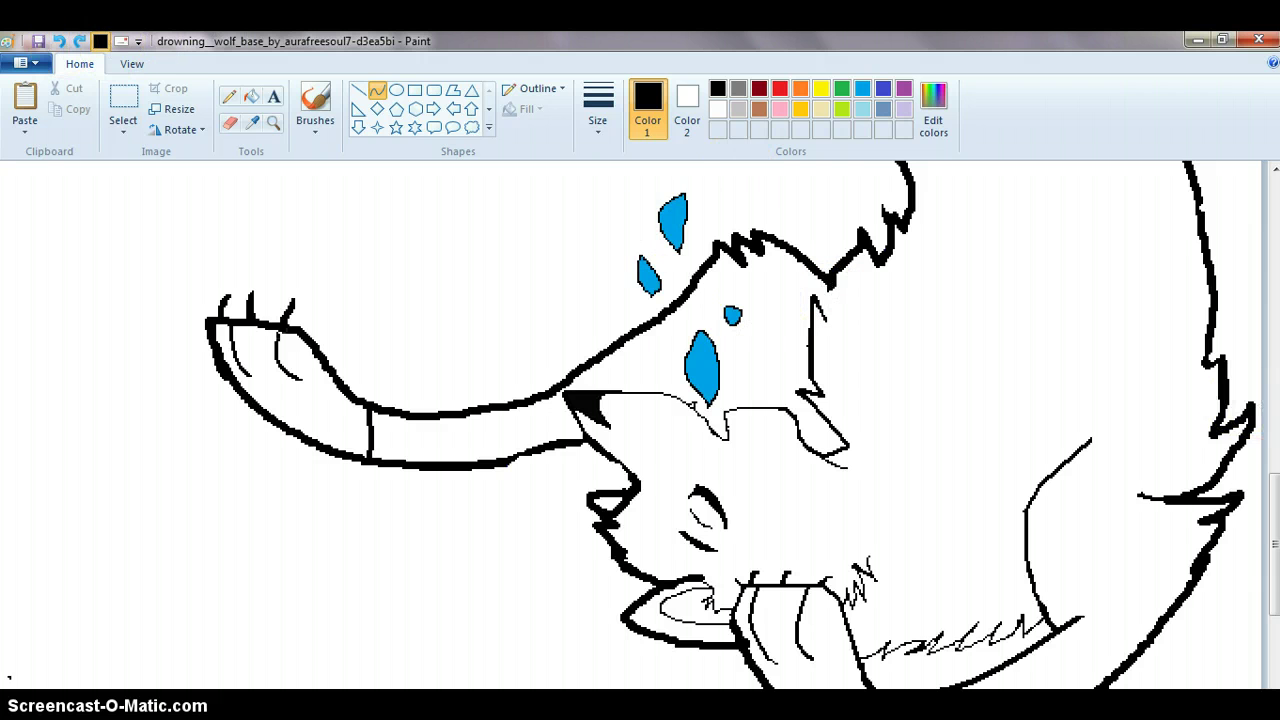
{"action": "left_click_drag", "start_coordinate": [1276, 505], "coordinate": [1262, 436]}
{"action": "mouse_move", "coordinate": [803, 562]}
{"action": "left_mouse_down"}
{"action": "mouse_move", "coordinate": [837, 517]}
{"action": "mouse_move", "coordinate": [822, 512]}
{"action": "left_mouse_up"}
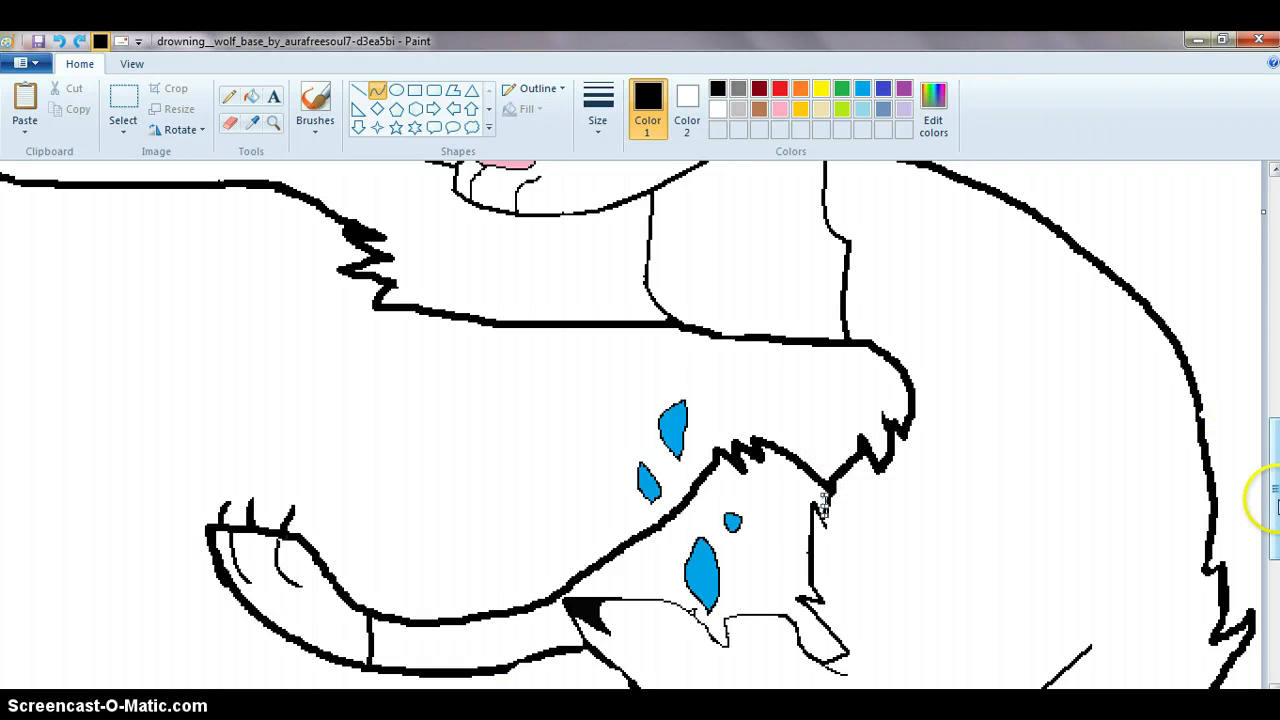
Draw a long black curve beside the chest fur, joining the hind thigh line to the lower tip of the head marking
{"action": "left_click_drag", "start_coordinate": [897, 296], "coordinate": [971, 524]}
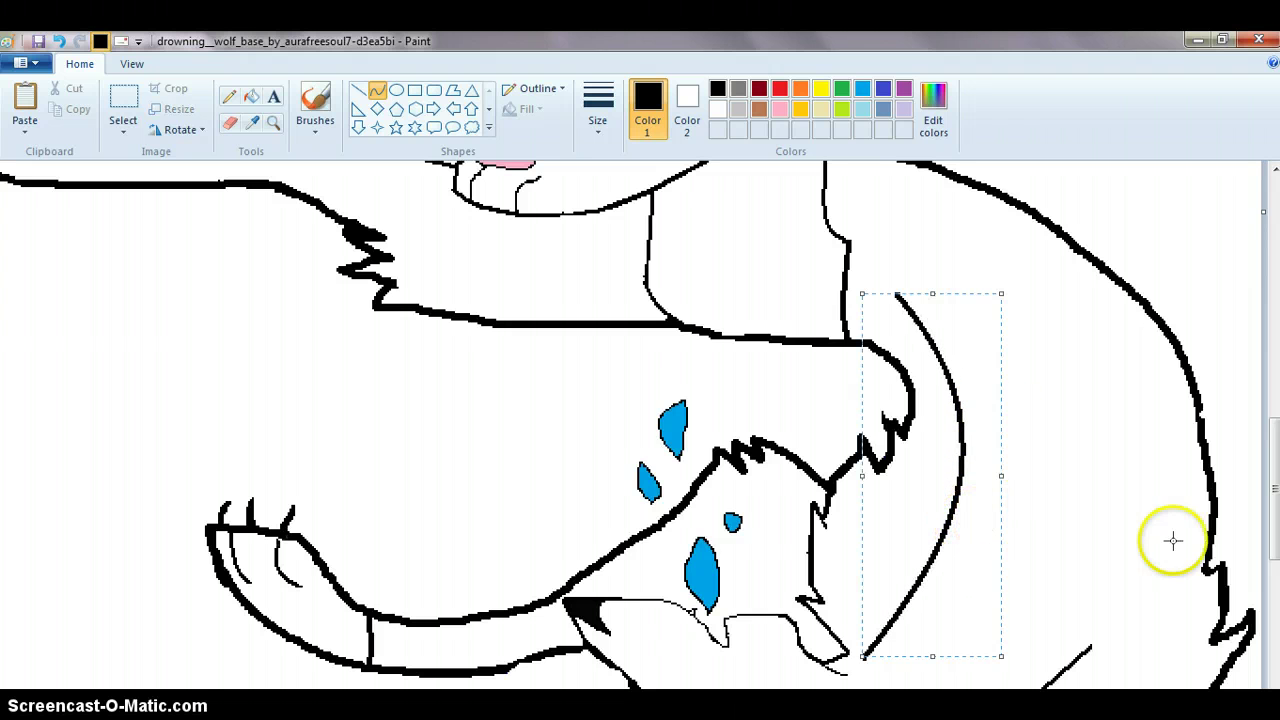
{"action": "left_click_drag", "start_coordinate": [846, 262], "coordinate": [888, 288]}
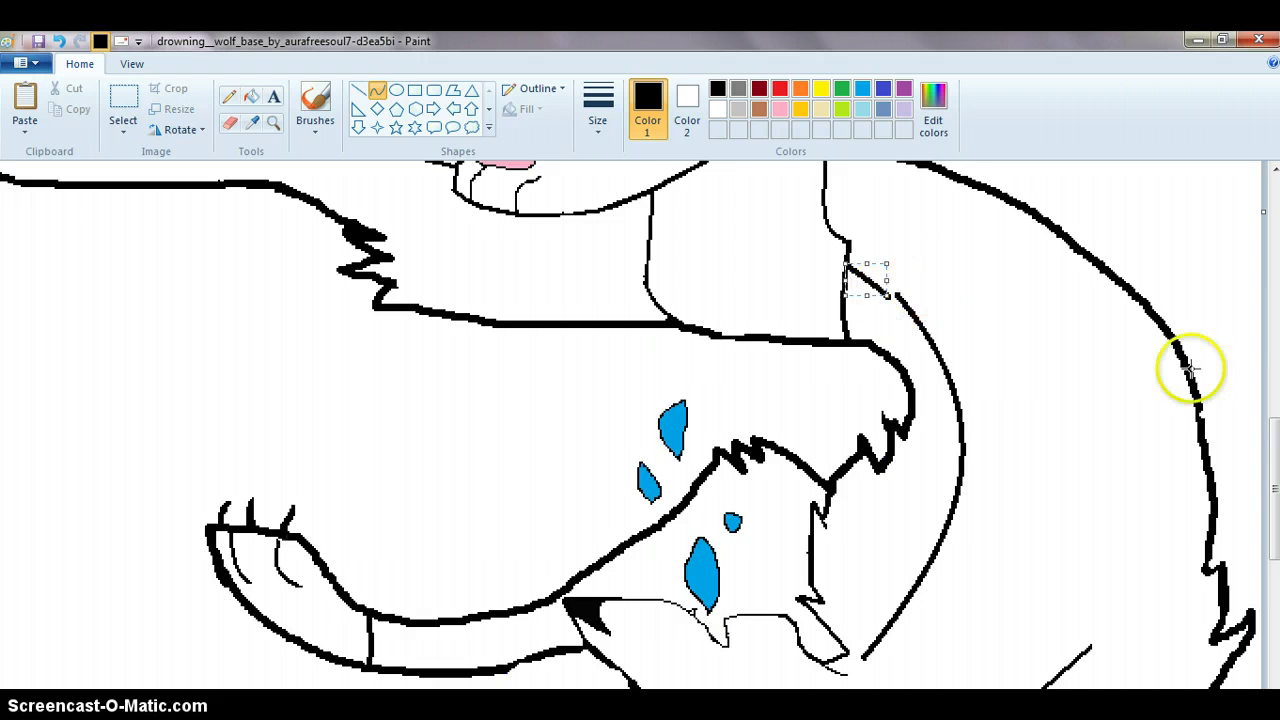
{"action": "left_click_drag", "start_coordinate": [1262, 455], "coordinate": [1272, 508]}
{"action": "left_click_drag", "start_coordinate": [1270, 520], "coordinate": [1270, 515]}
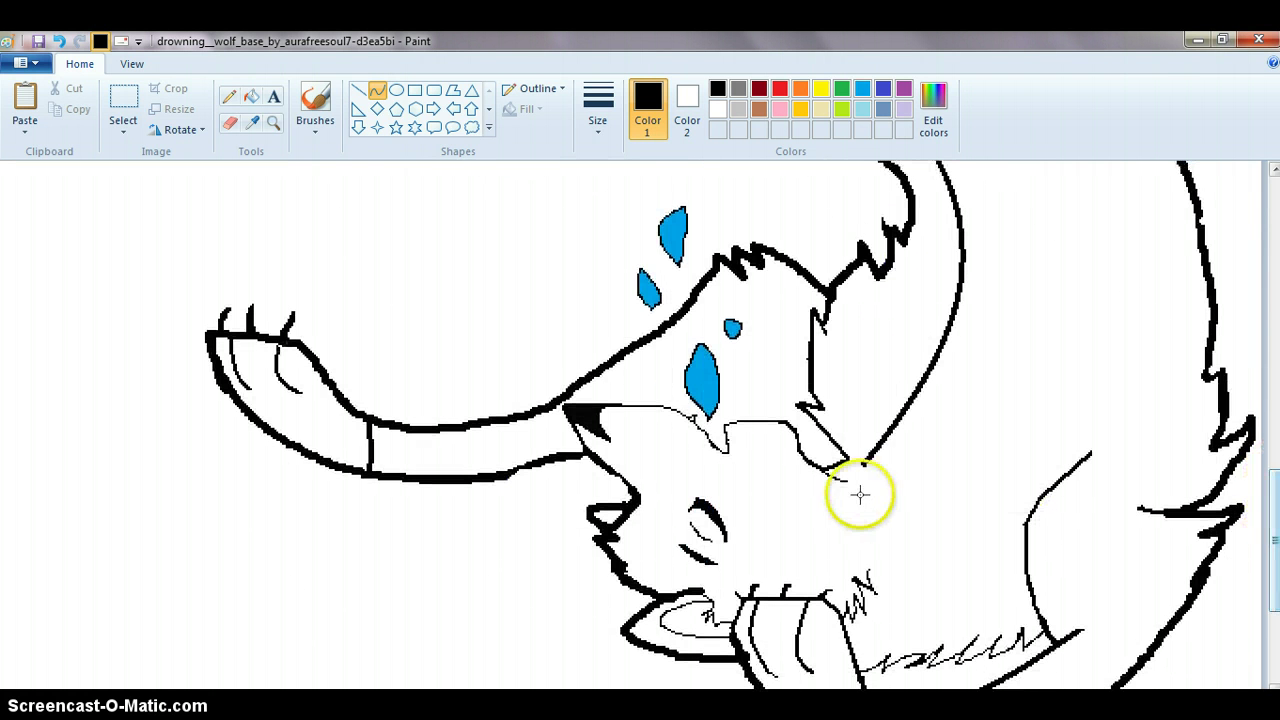
{"action": "mouse_move", "coordinate": [866, 458]}
{"action": "left_mouse_down"}
{"action": "mouse_move", "coordinate": [832, 493]}
{"action": "mouse_move", "coordinate": [853, 476]}
{"action": "left_mouse_up"}
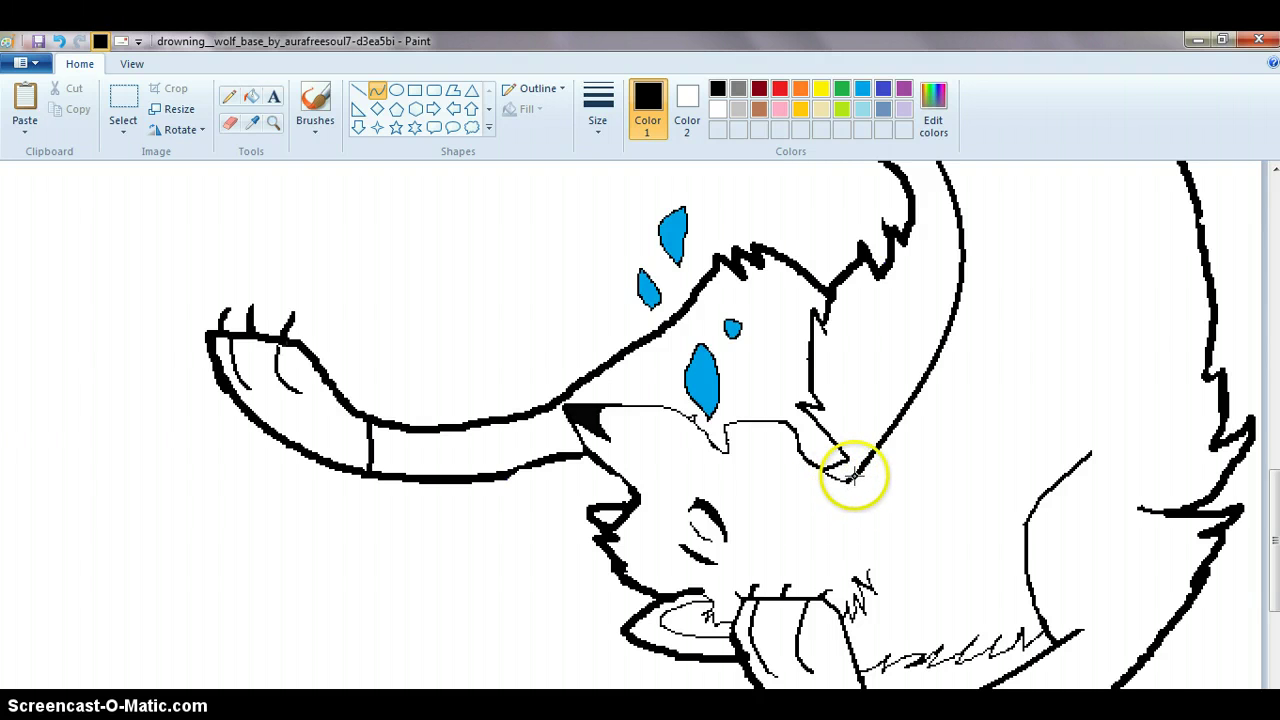
Mix a slightly lighter shade of the palette brown and fill the extended front leg and neck area with it
{"action": "left_click", "coordinate": [252, 96]}
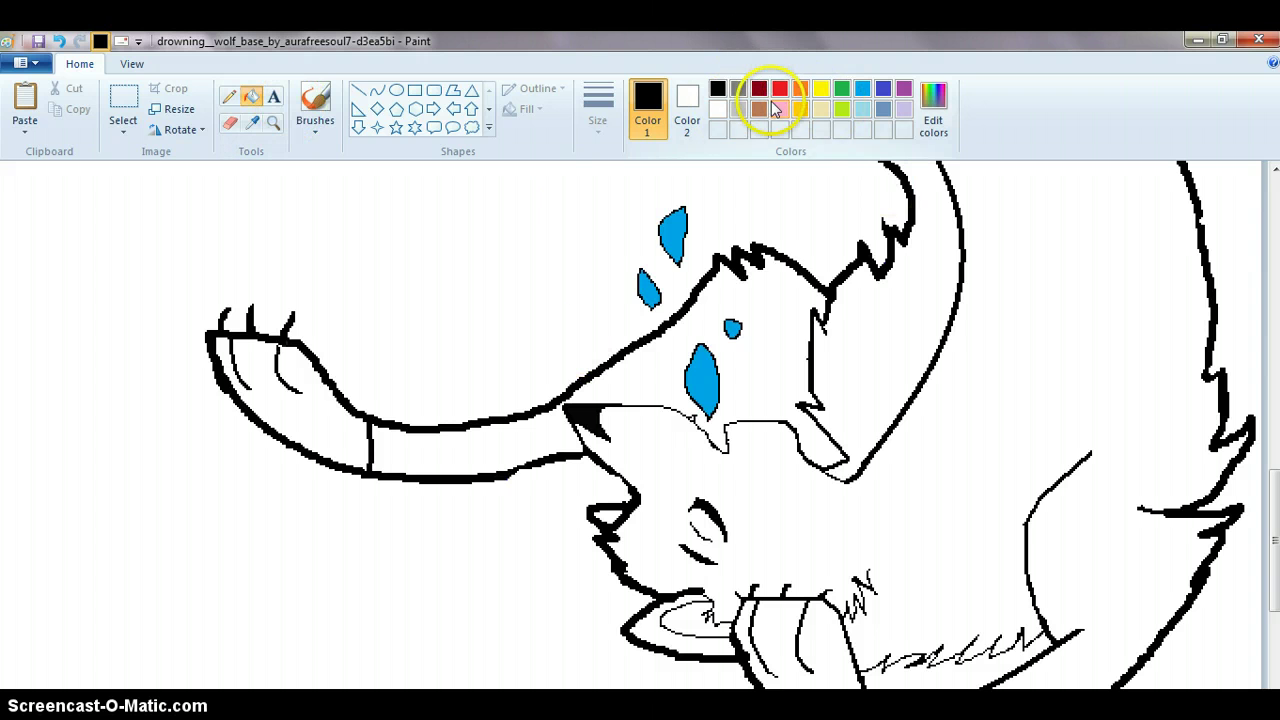
{"action": "left_click", "coordinate": [760, 109]}
{"action": "left_click", "coordinate": [933, 105]}
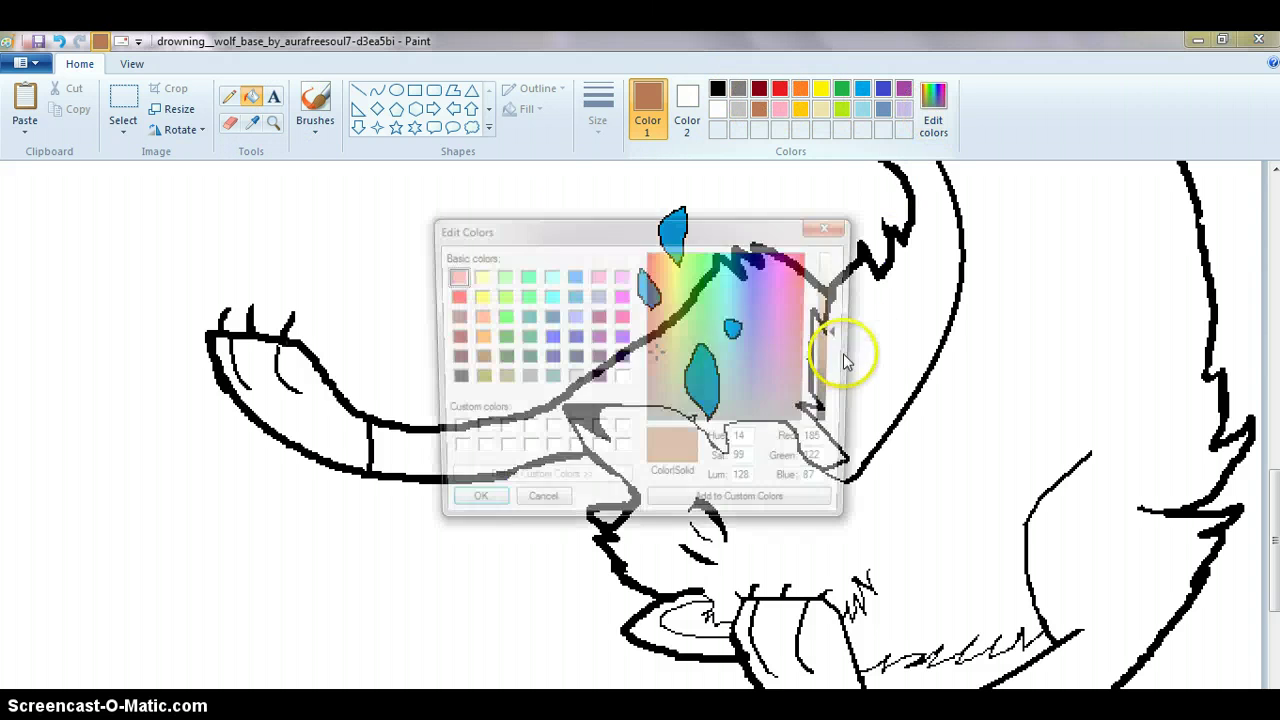
{"action": "left_click_drag", "start_coordinate": [849, 354], "coordinate": [840, 330]}
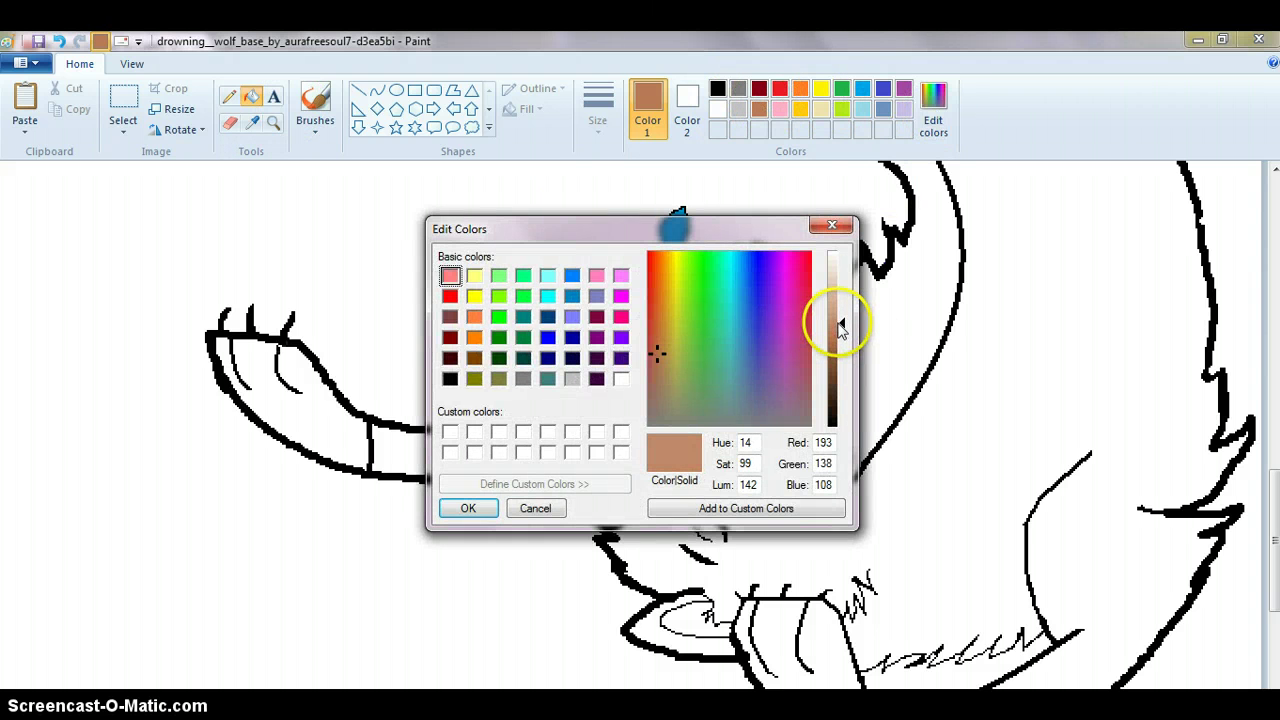
{"action": "left_click", "coordinate": [468, 508]}
{"action": "left_click", "coordinate": [428, 463]}
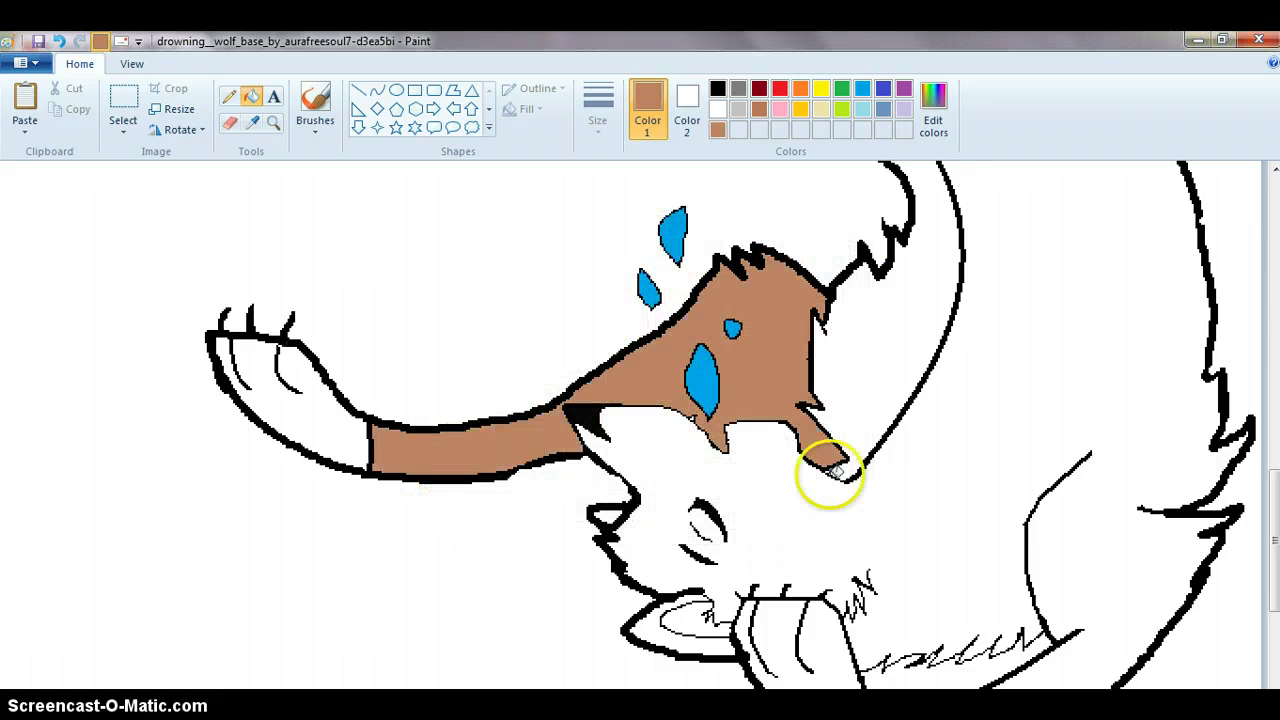
Try to fill the wolf's body with the same brown, and undo that fill
{"action": "left_click", "coordinate": [1117, 566]}
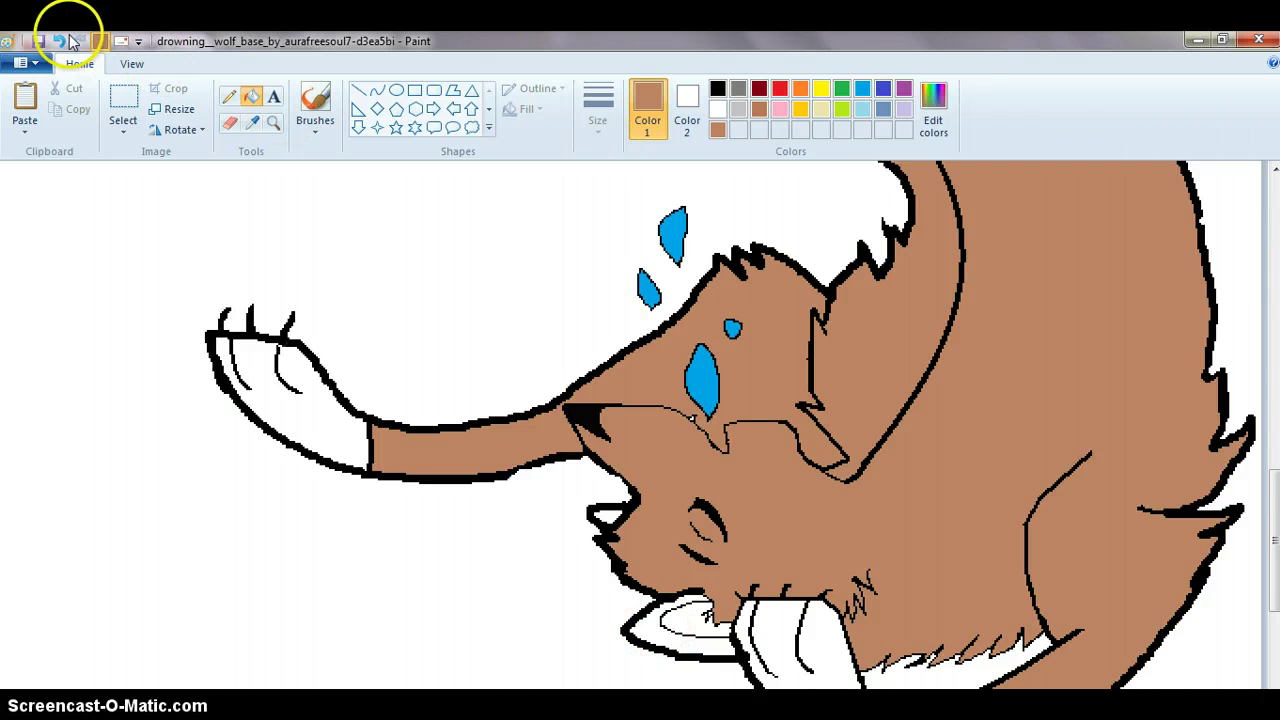
{"action": "left_click", "coordinate": [60, 41]}
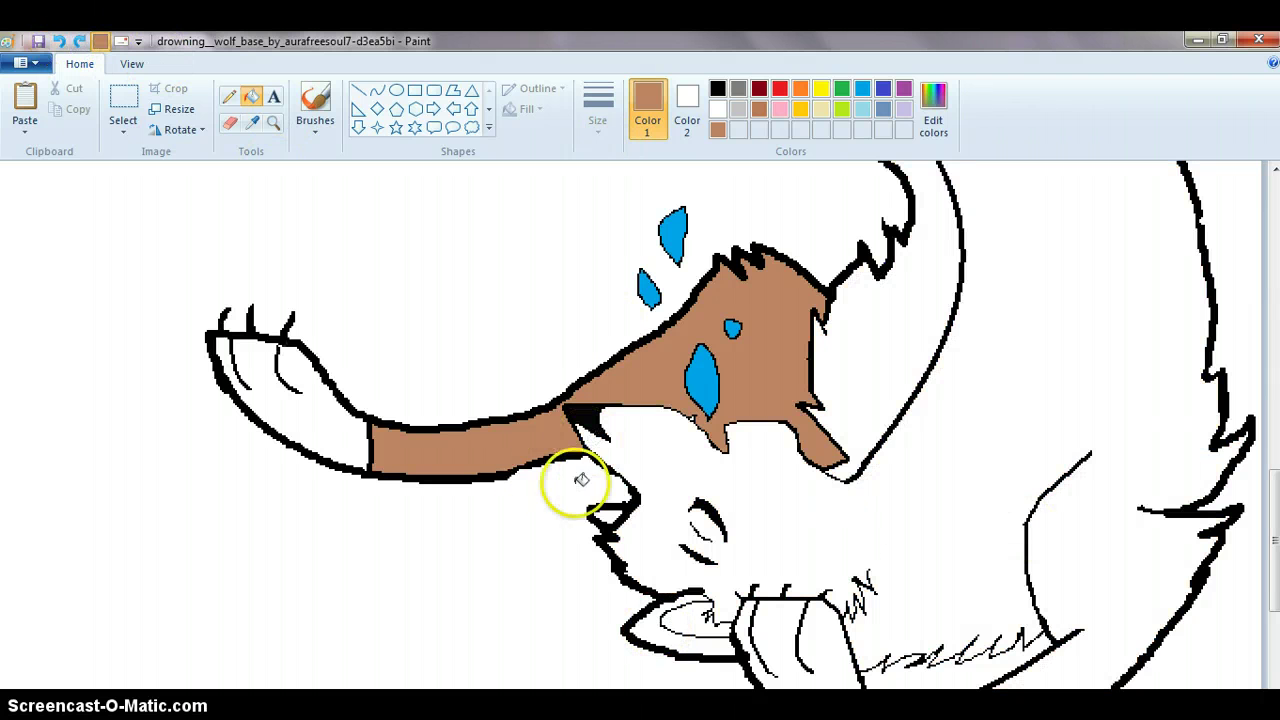
{"action": "left_click_drag", "start_coordinate": [1272, 541], "coordinate": [1262, 566]}
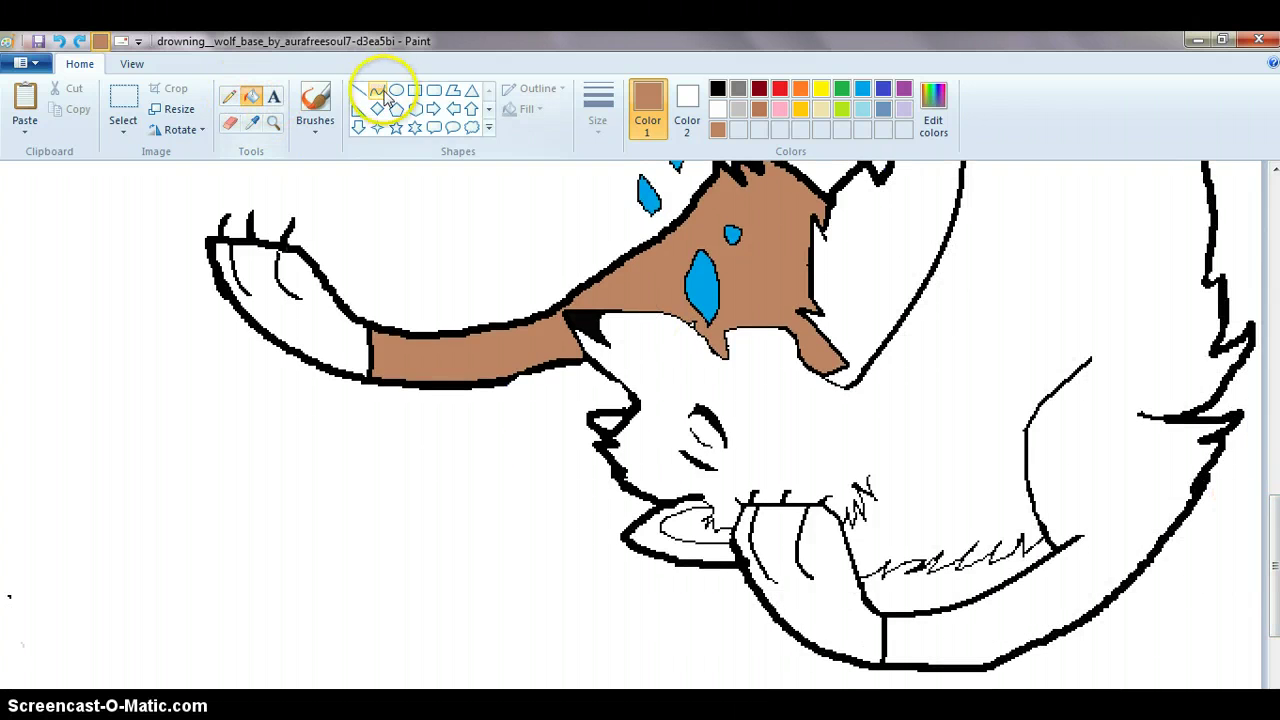
Close off the lower front leg's shoulder with a black line to the elbow fur and fill the enclosed leg with the custom brown
{"action": "left_click", "coordinate": [379, 91]}
{"action": "left_click", "coordinate": [717, 92]}
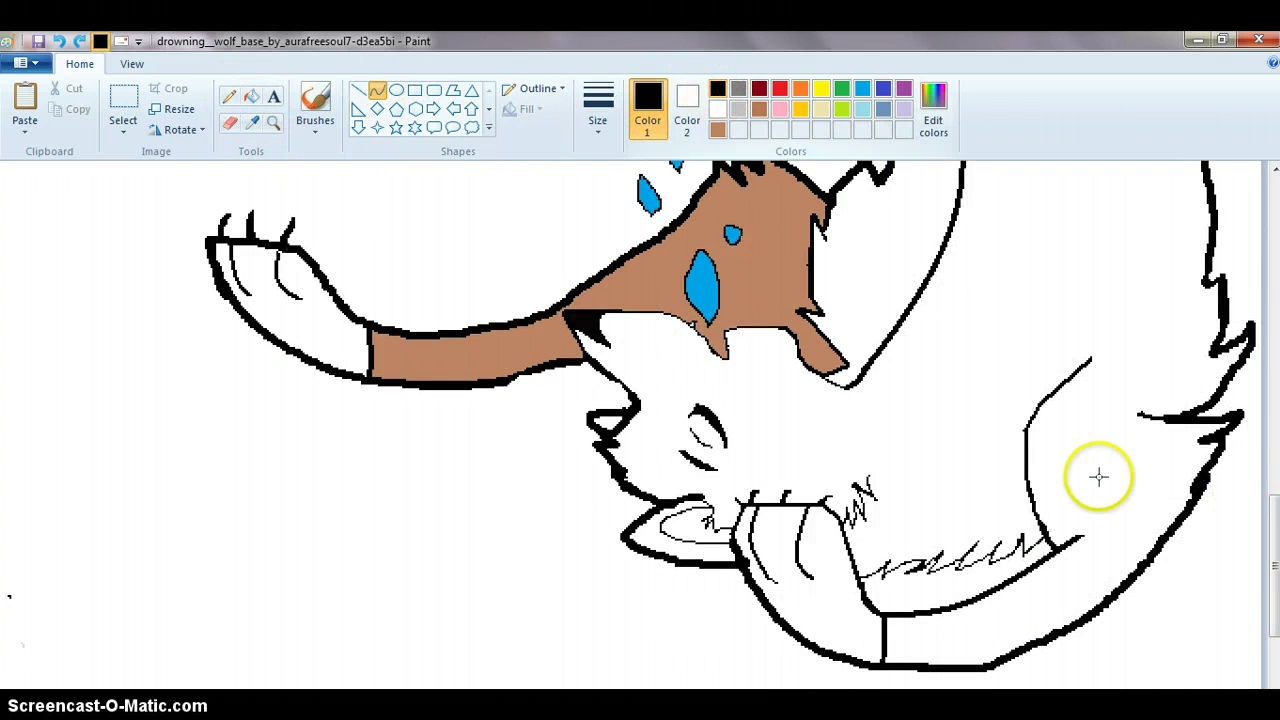
{"action": "left_click_drag", "start_coordinate": [1088, 358], "coordinate": [1172, 405]}
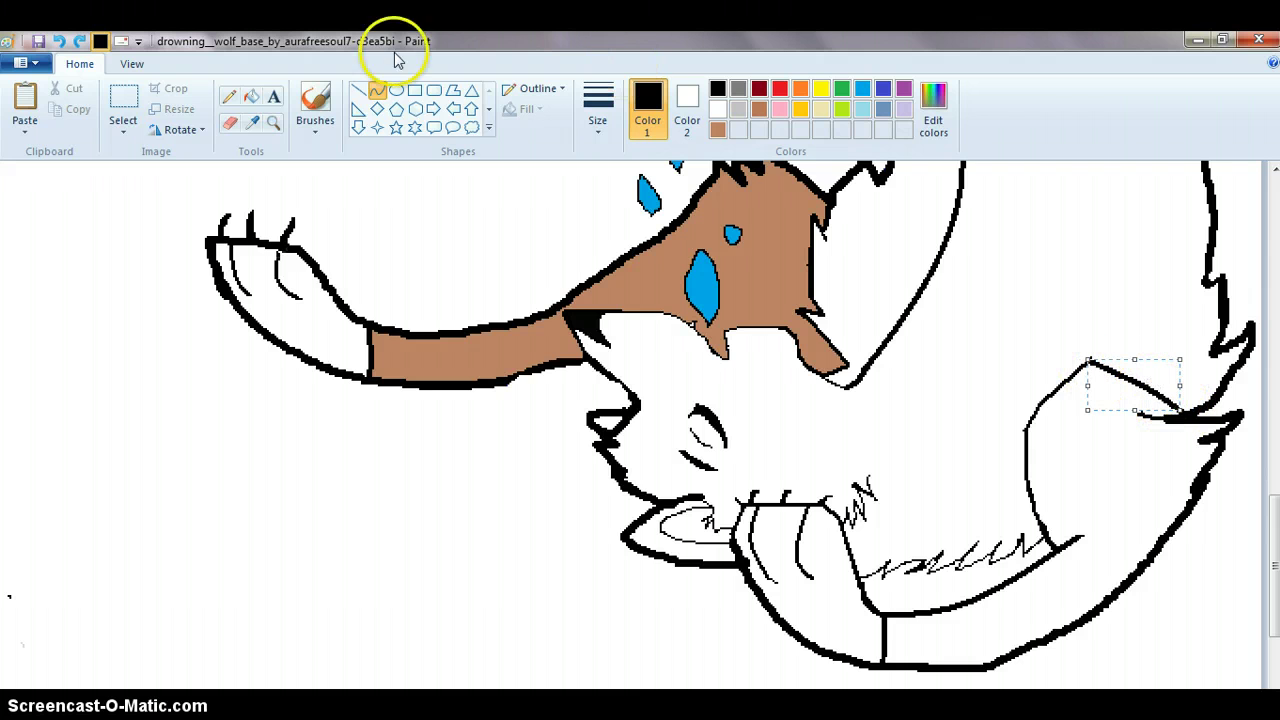
{"action": "left_click", "coordinate": [251, 97]}
{"action": "left_click", "coordinate": [718, 129]}
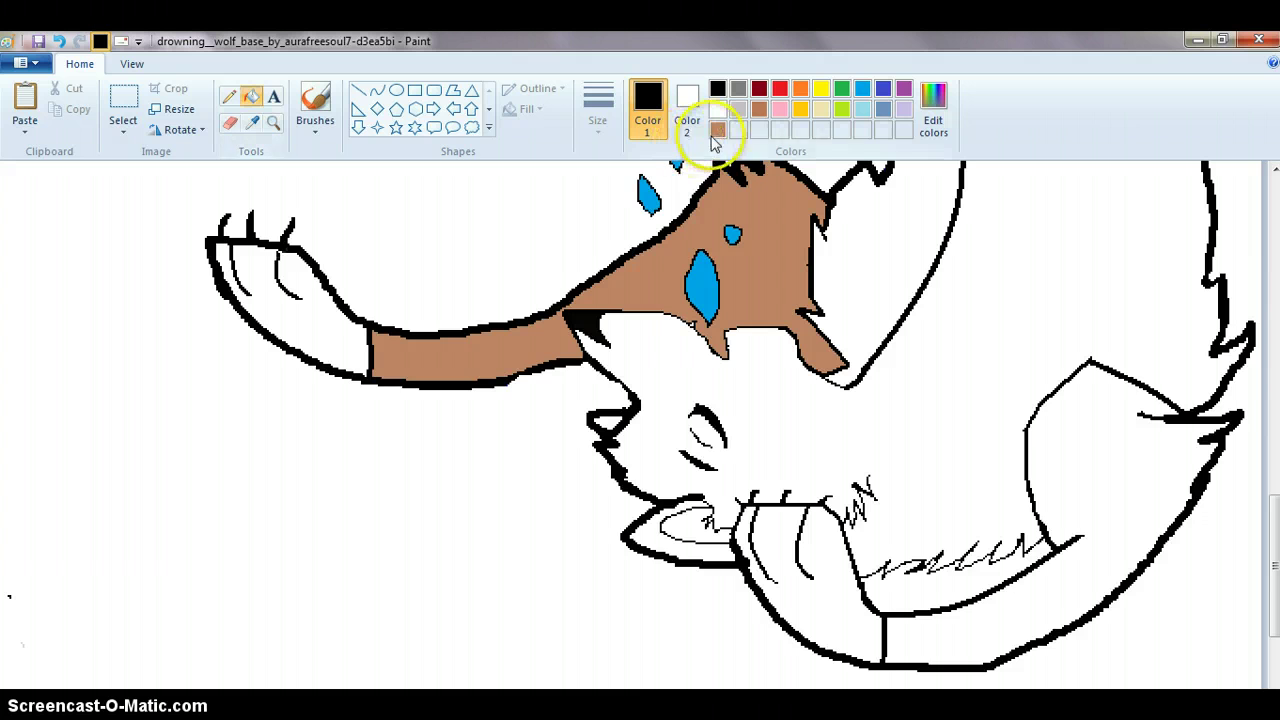
{"action": "left_click", "coordinate": [1110, 438]}
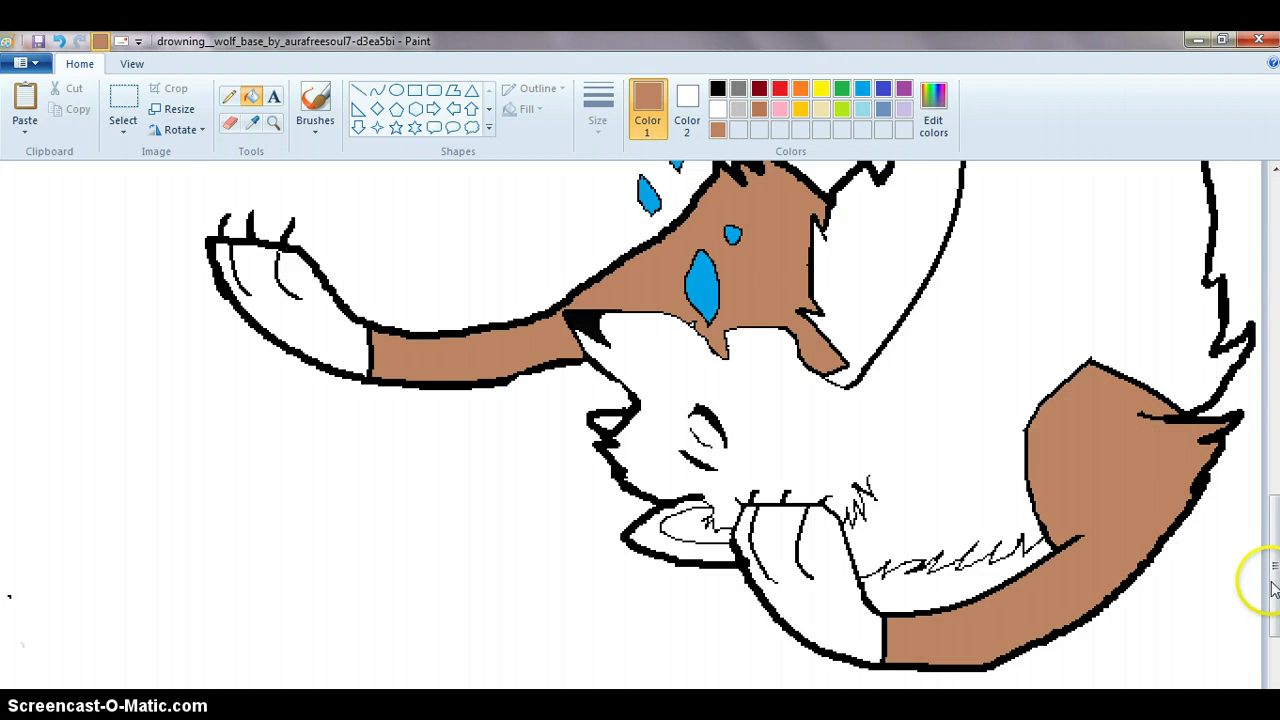
Draw a short black curve across the bent hind leg, separating the paw with the pink pad from the thigh
{"action": "left_click_drag", "start_coordinate": [1273, 588], "coordinate": [1268, 476]}
{"action": "left_click", "coordinate": [379, 95]}
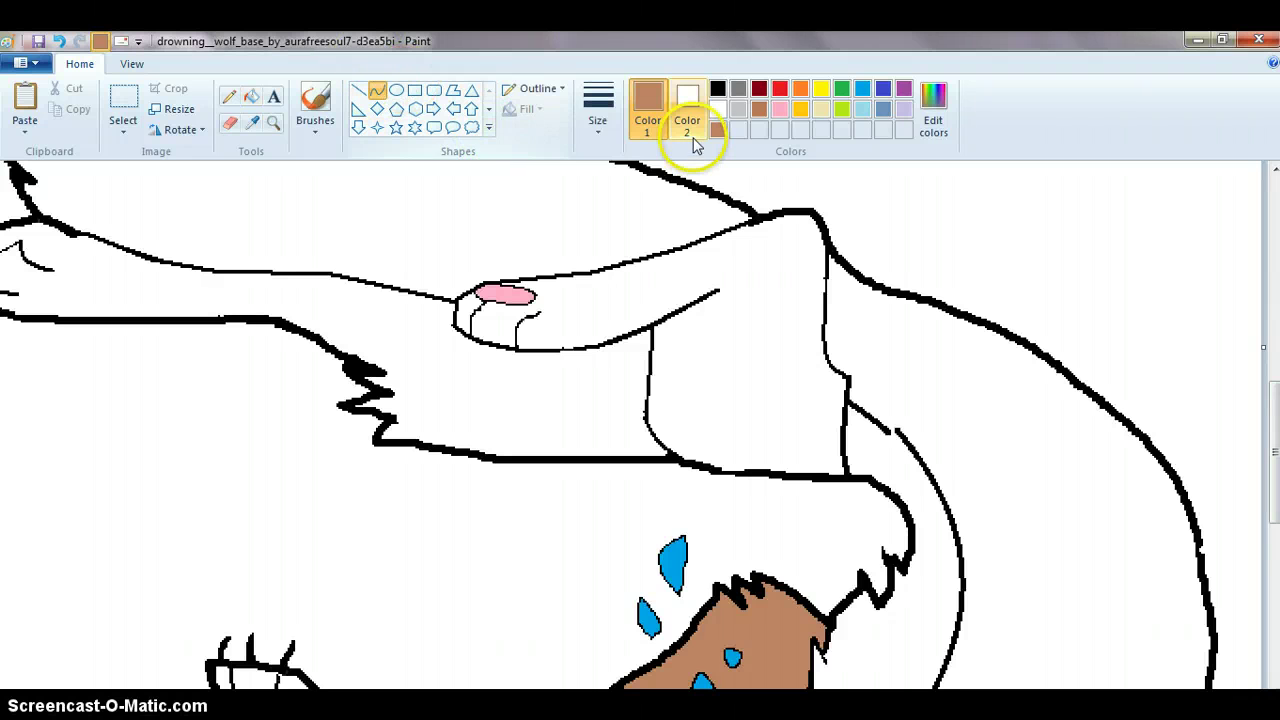
{"action": "left_click", "coordinate": [717, 88]}
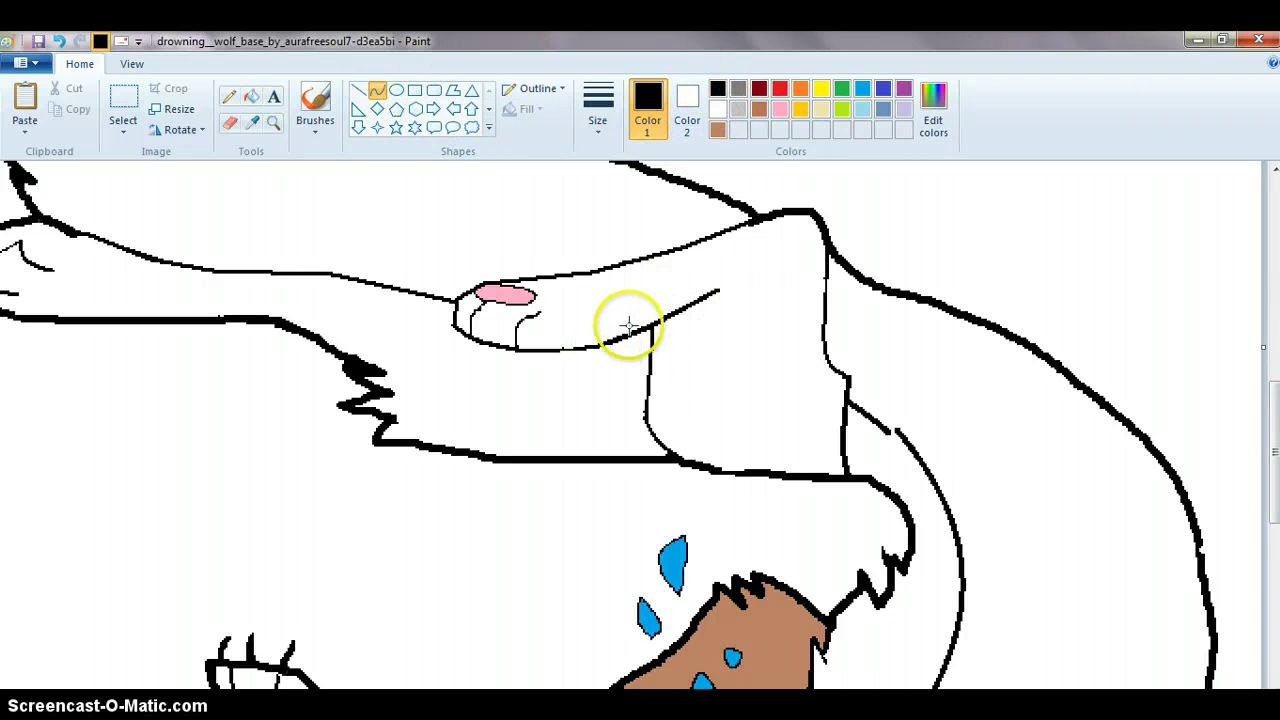
{"action": "left_click_drag", "start_coordinate": [682, 310], "coordinate": [638, 255]}
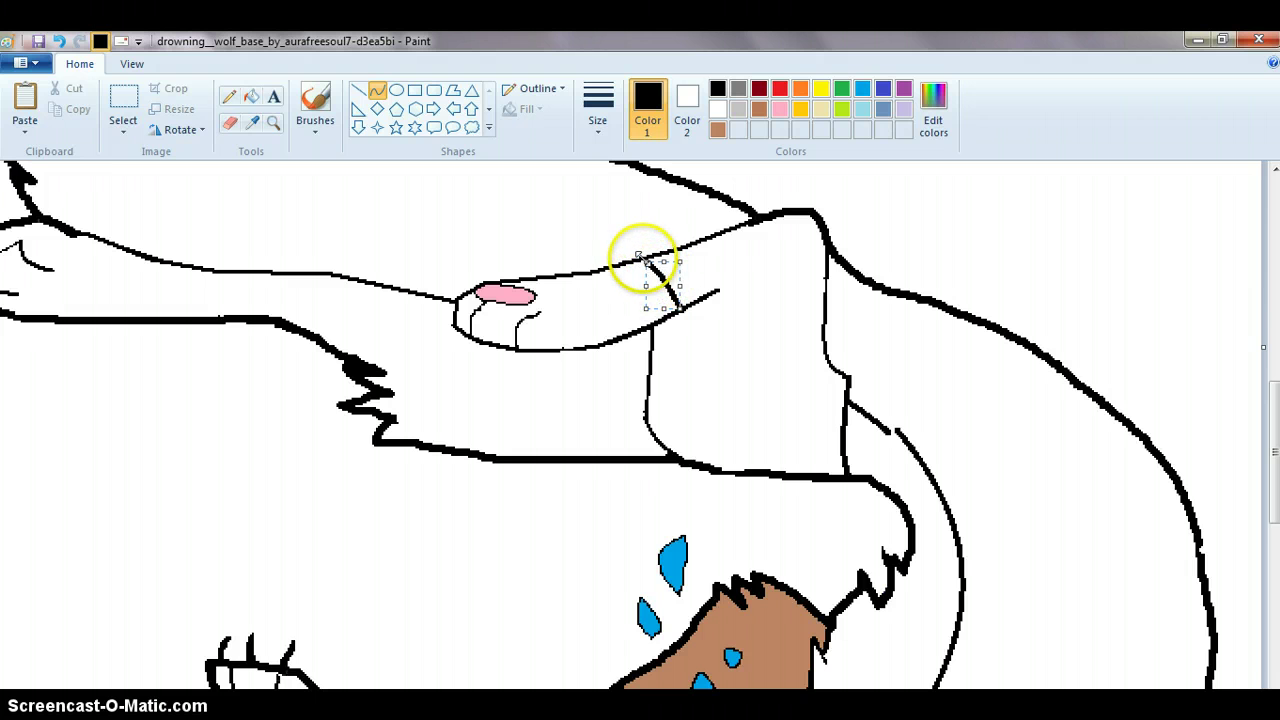
{"action": "left_click", "coordinate": [509, 492]}
{"action": "scroll", "coordinate": [566, 651], "scroll_direction": "left", "scroll_amount": 2}
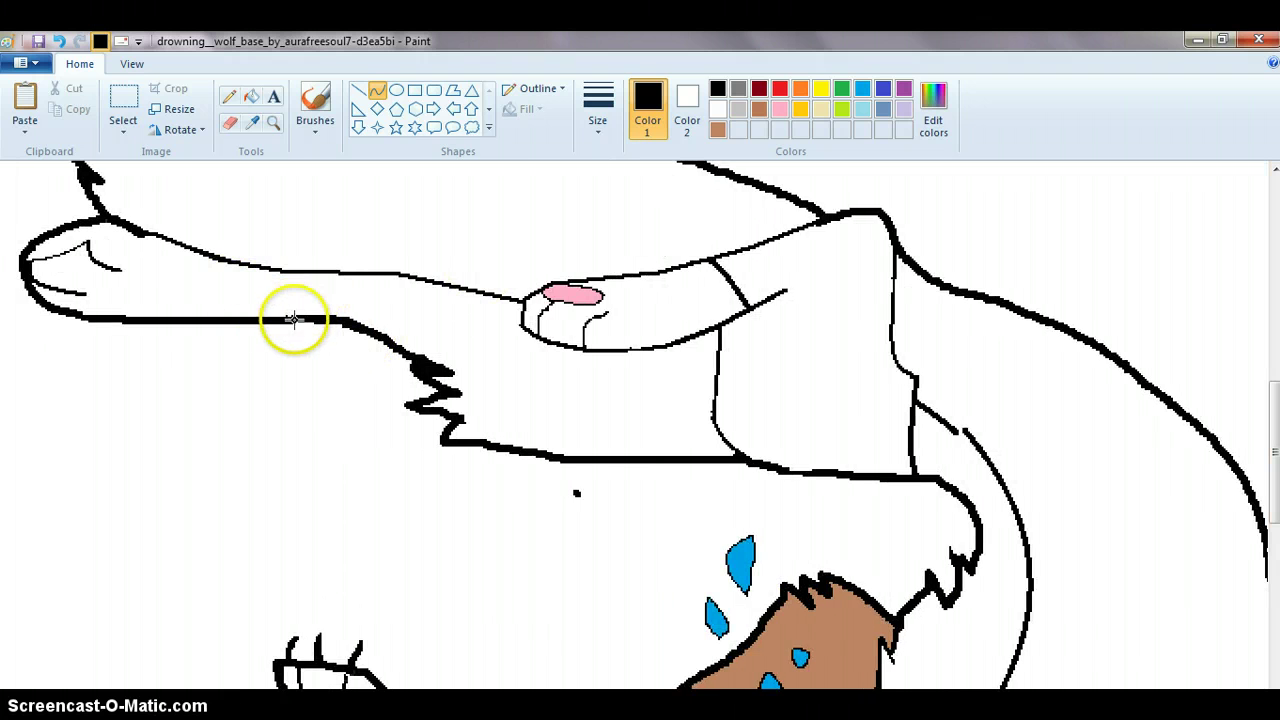
{"action": "left_click_drag", "start_coordinate": [294, 317], "coordinate": [235, 520]}
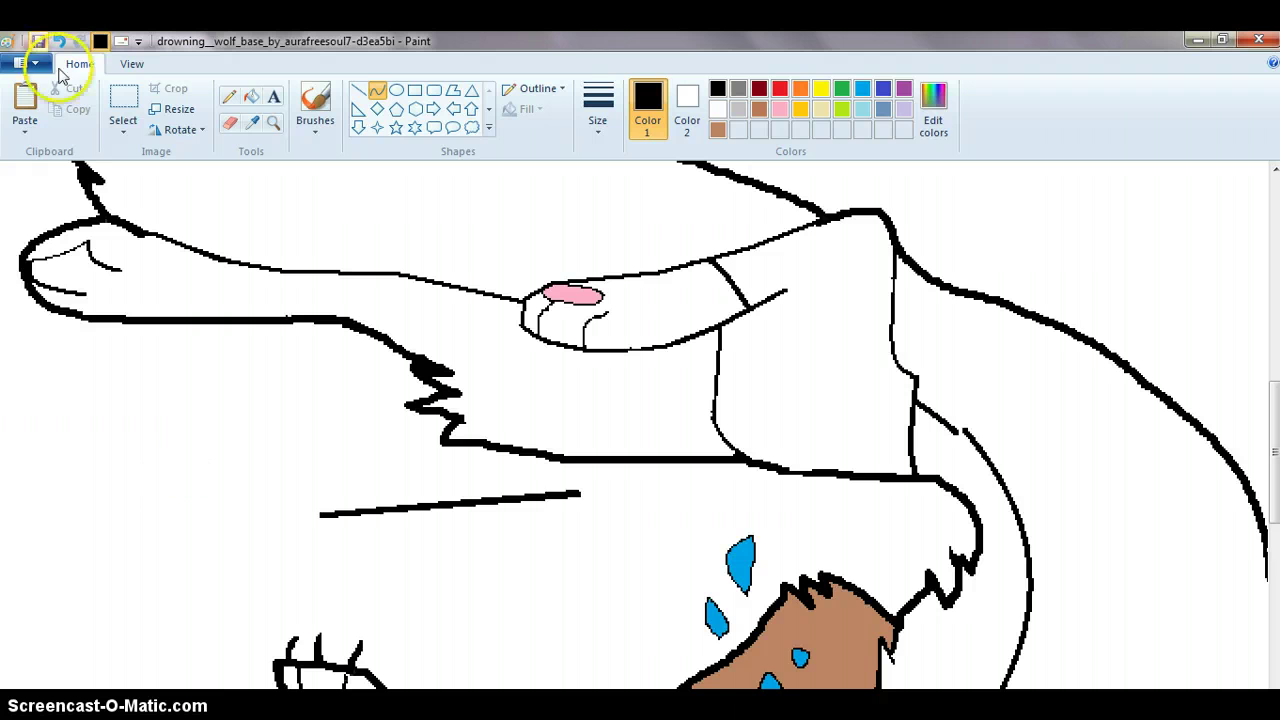
{"action": "left_click", "coordinate": [59, 41]}
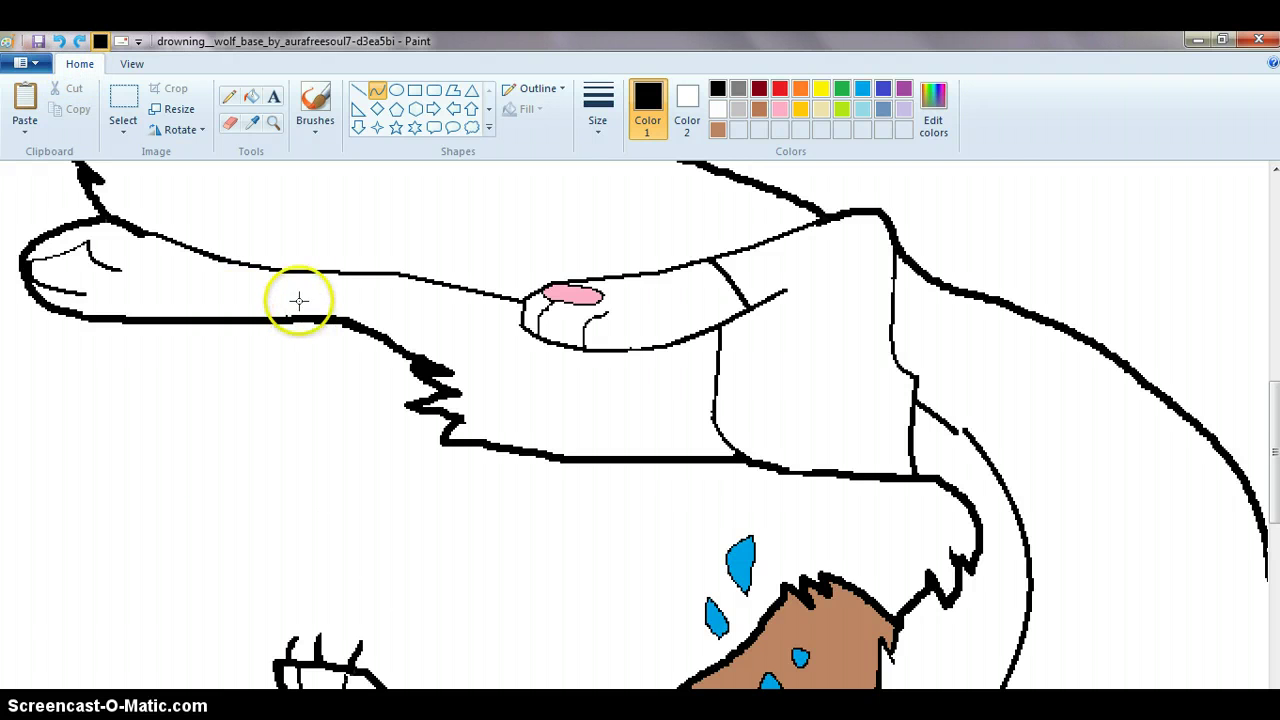
Mark off the outstretched hind paw with a short black curve across the leg, and fill both hind legs with the custom brown
{"action": "left_click_drag", "start_coordinate": [296, 320], "coordinate": [295, 272]}
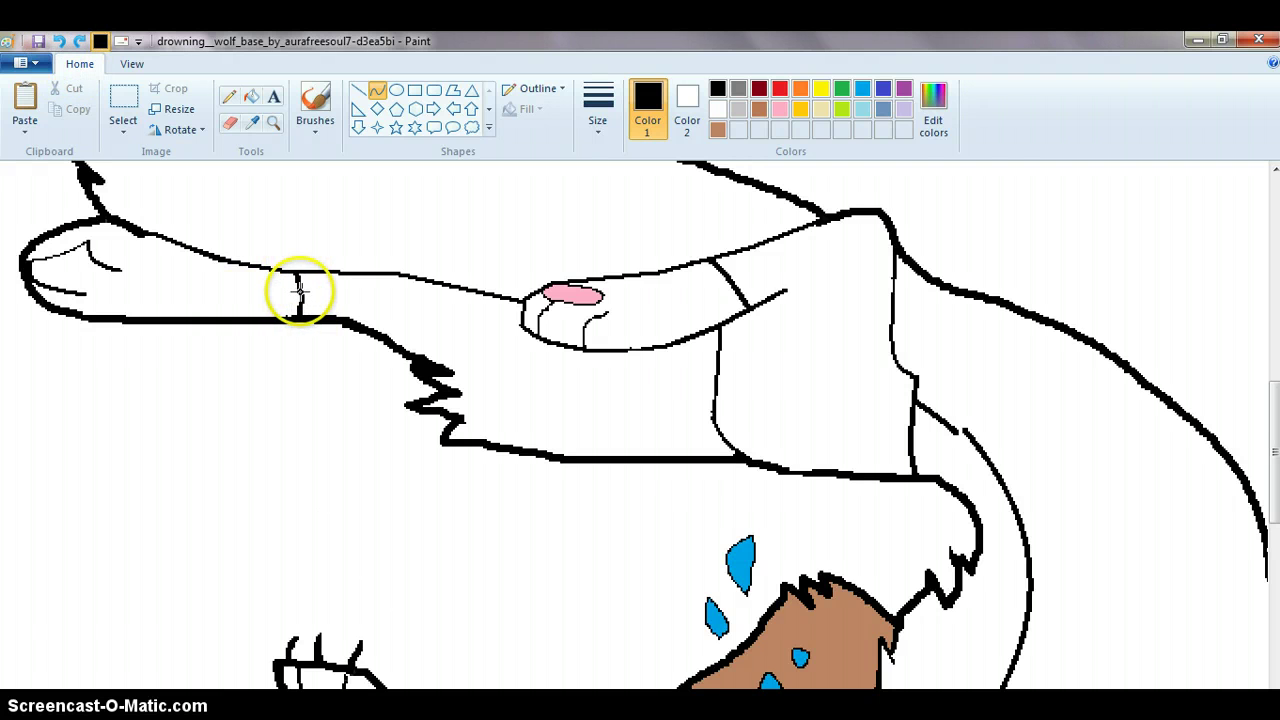
{"action": "left_click", "coordinate": [251, 96]}
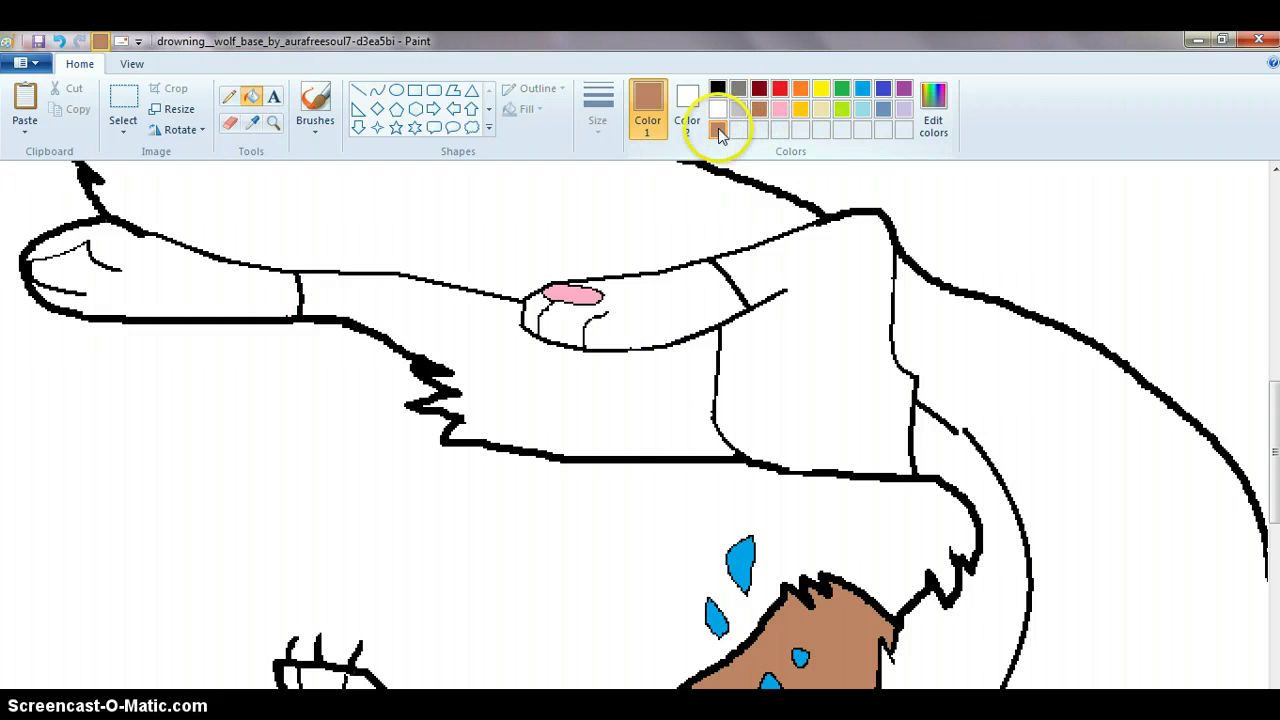
{"action": "left_click", "coordinate": [634, 386]}
{"action": "left_click", "coordinate": [791, 386]}
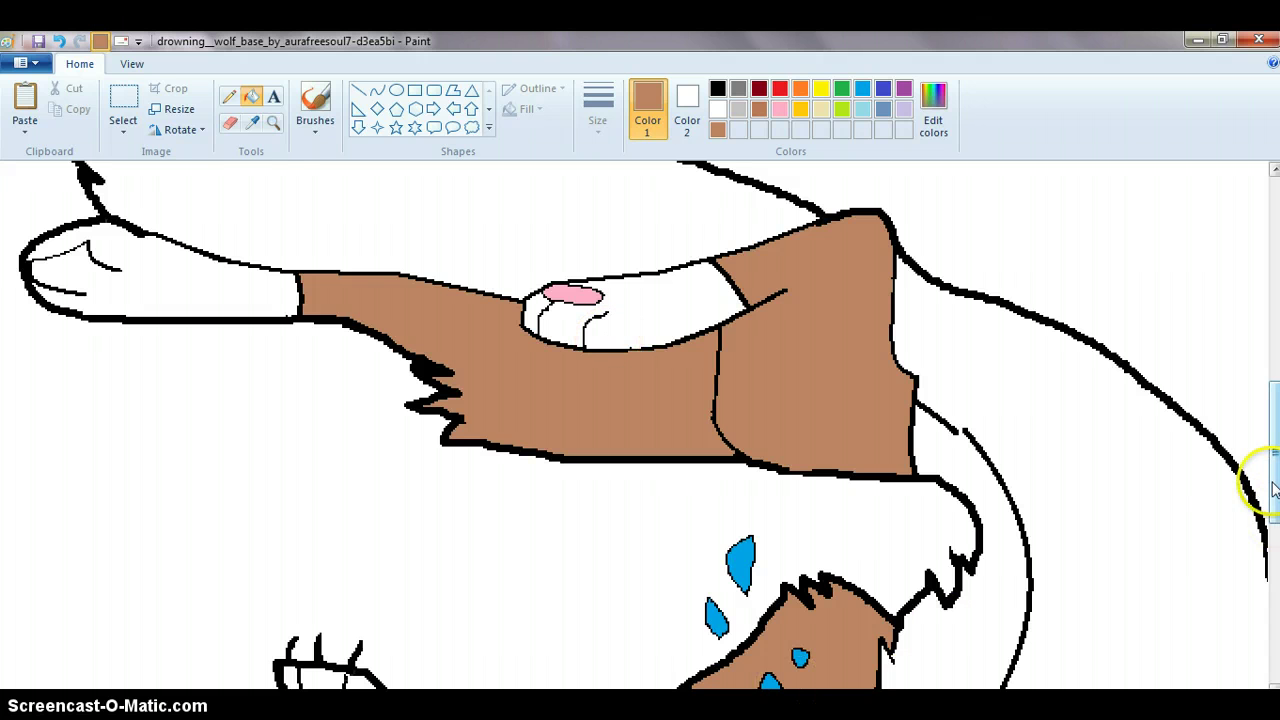
Try to fill the wolf's body and head with light gray, and undo that fill
{"action": "left_click", "coordinate": [273, 123]}
{"action": "right_click", "coordinate": [362, 455]}
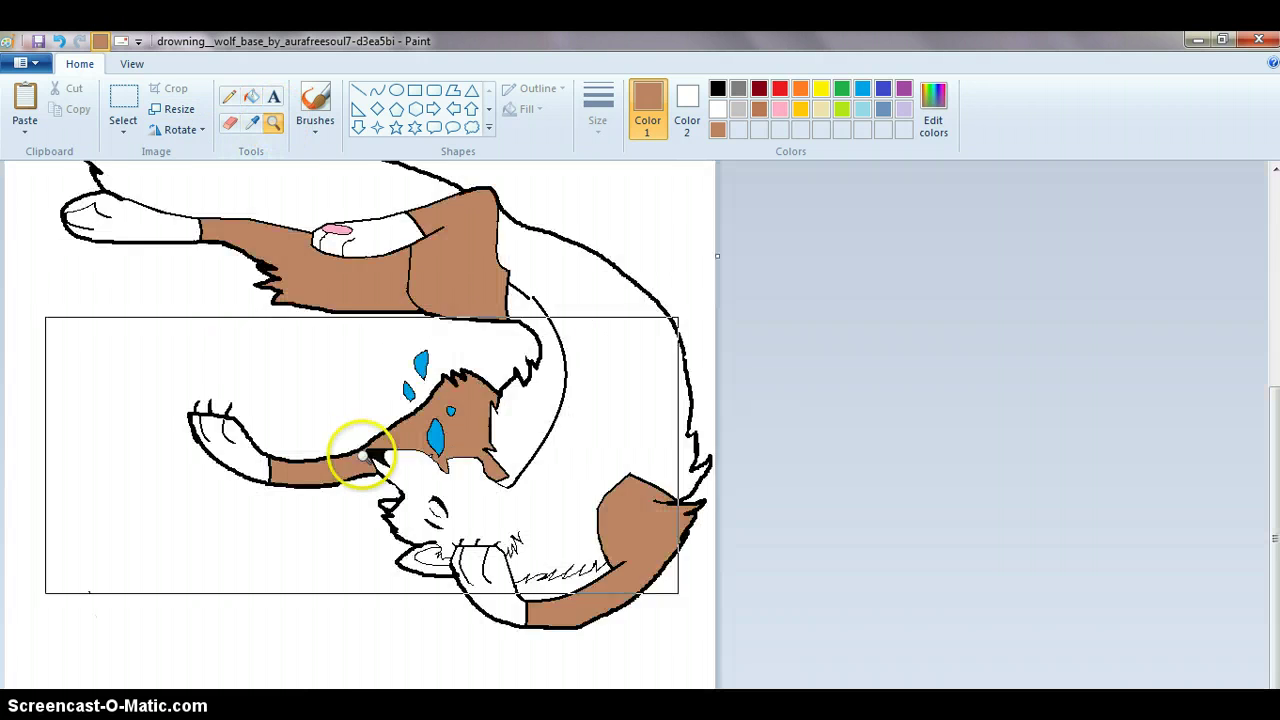
{"action": "right_click", "coordinate": [362, 455]}
{"action": "left_click", "coordinate": [209, 458]}
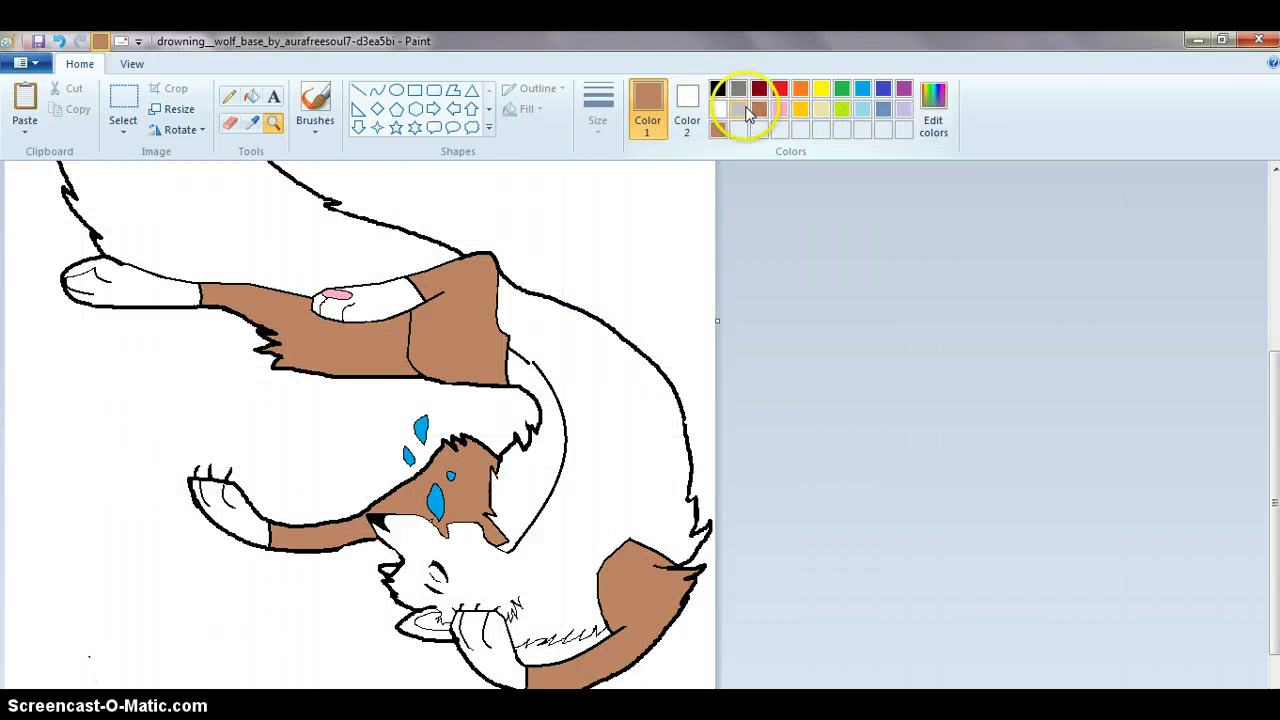
{"action": "left_click", "coordinate": [251, 102]}
{"action": "left_click", "coordinate": [620, 475]}
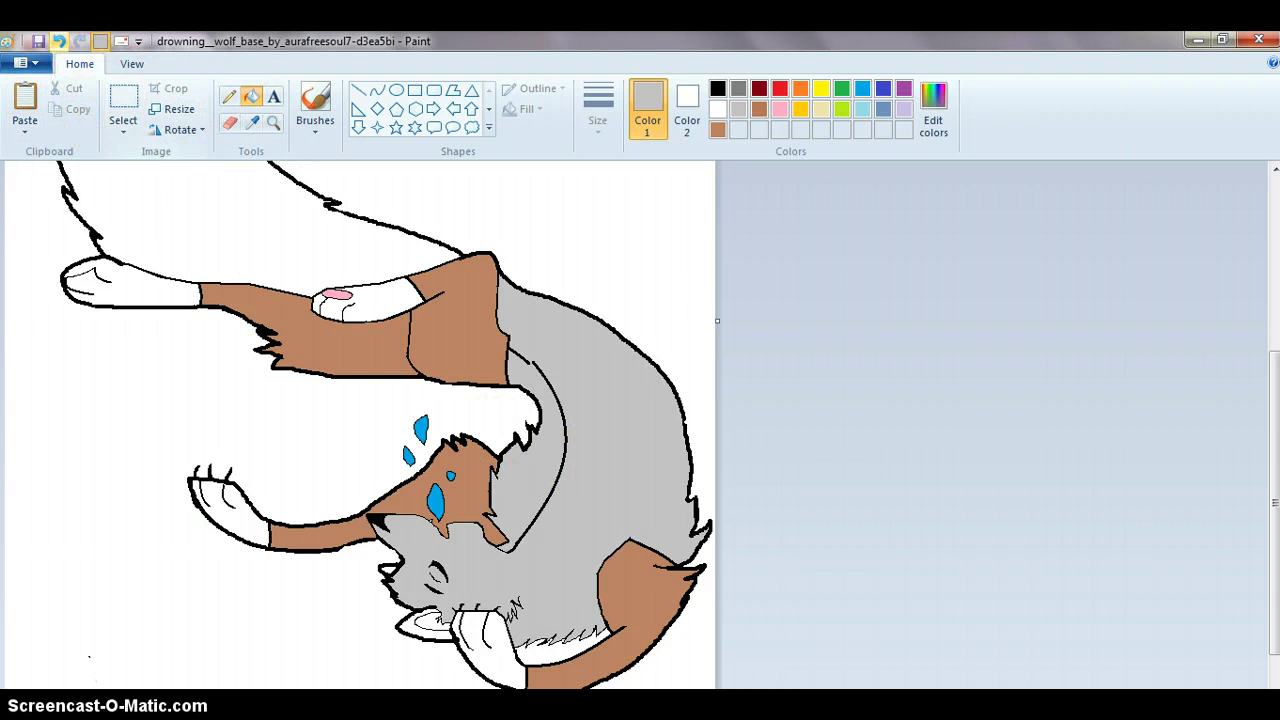
{"action": "left_click", "coordinate": [60, 45]}
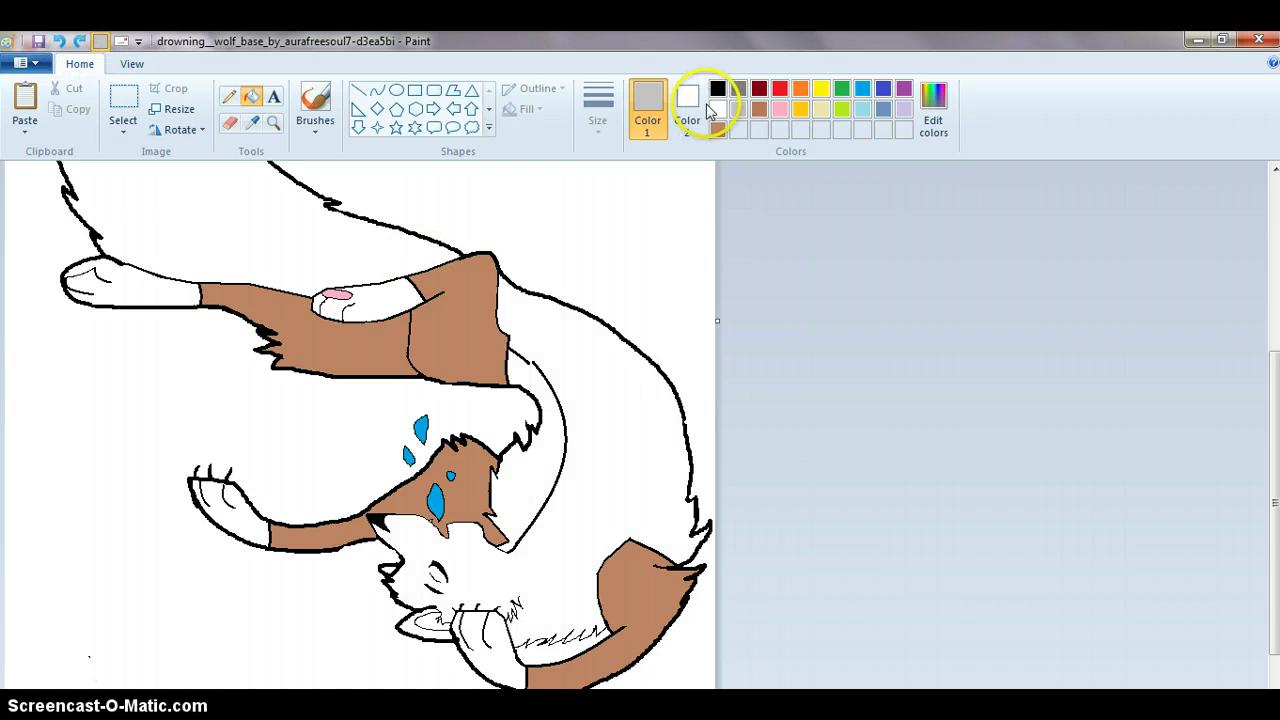
Mix a pale grayish-green custom color for the wolf's body
{"action": "left_click", "coordinate": [800, 92]}
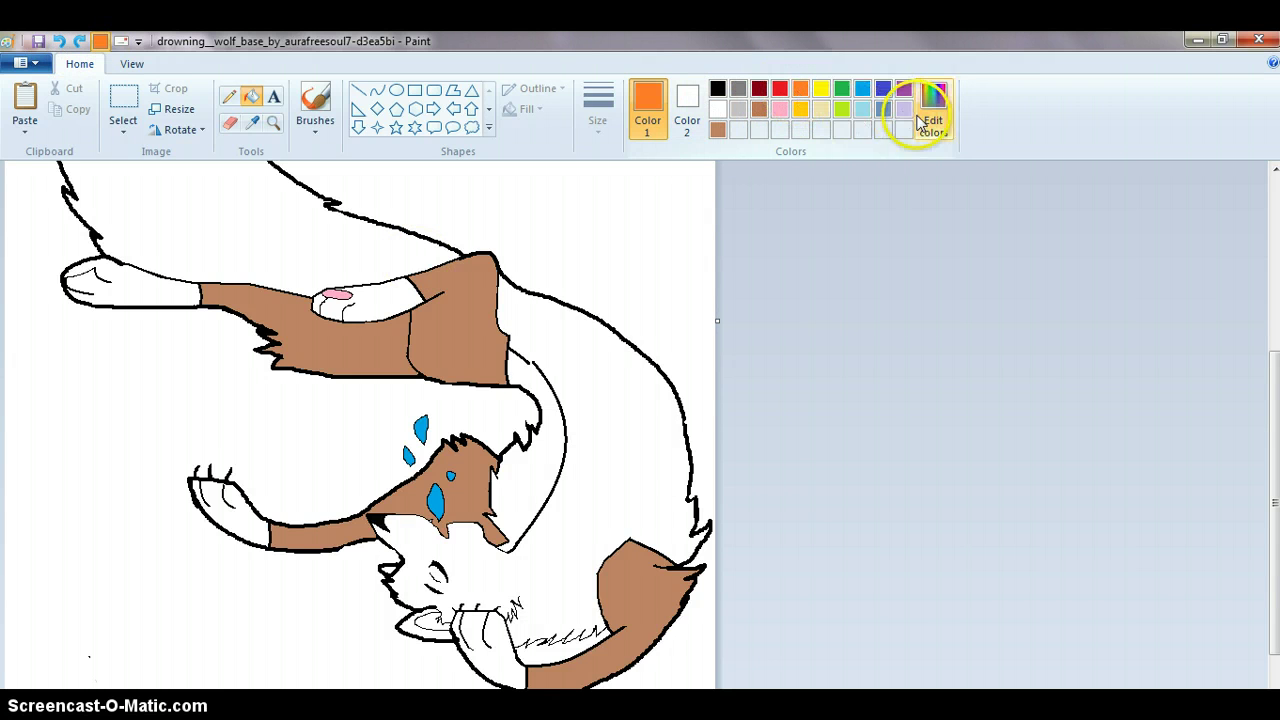
{"action": "left_click", "coordinate": [930, 107]}
{"action": "left_click", "coordinate": [667, 287]}
{"action": "left_click_drag", "start_coordinate": [667, 287], "coordinate": [662, 259]}
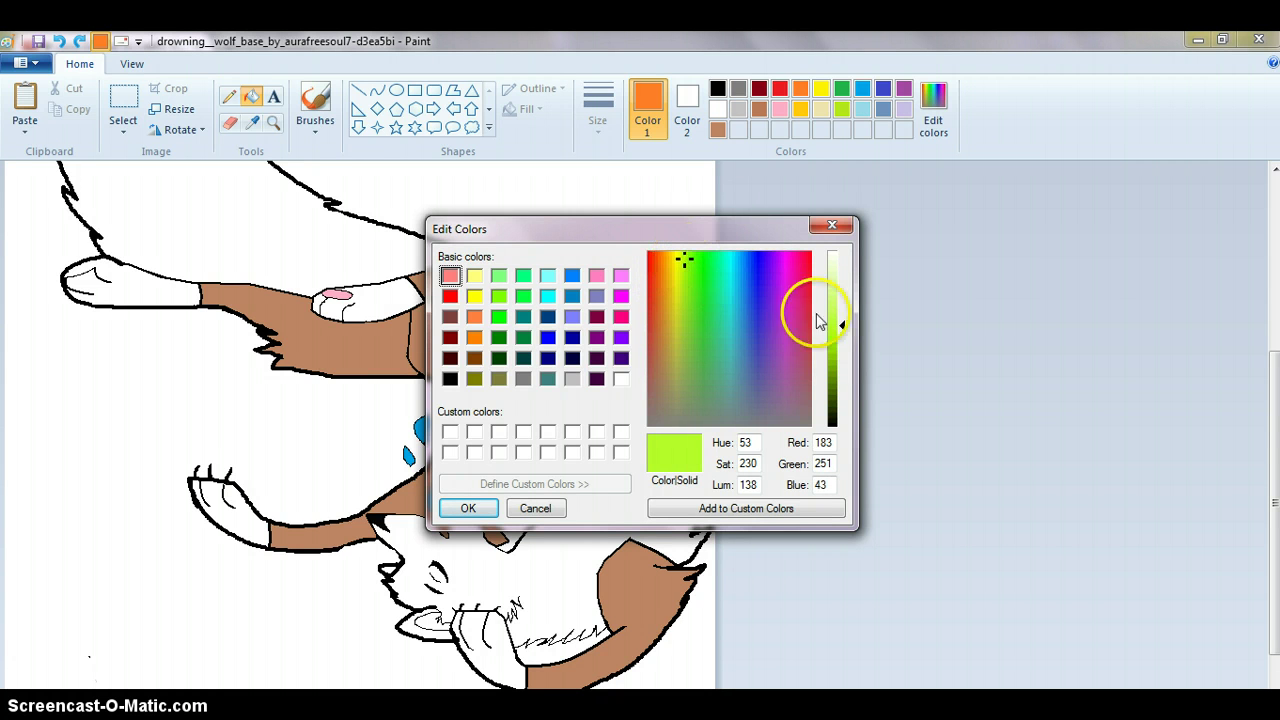
{"action": "left_click_drag", "start_coordinate": [843, 328], "coordinate": [842, 310]}
{"action": "left_click_drag", "start_coordinate": [712, 268], "coordinate": [684, 393]}
{"action": "left_click_drag", "start_coordinate": [842, 310], "coordinate": [843, 292]}
{"action": "left_click", "coordinate": [466, 508]}
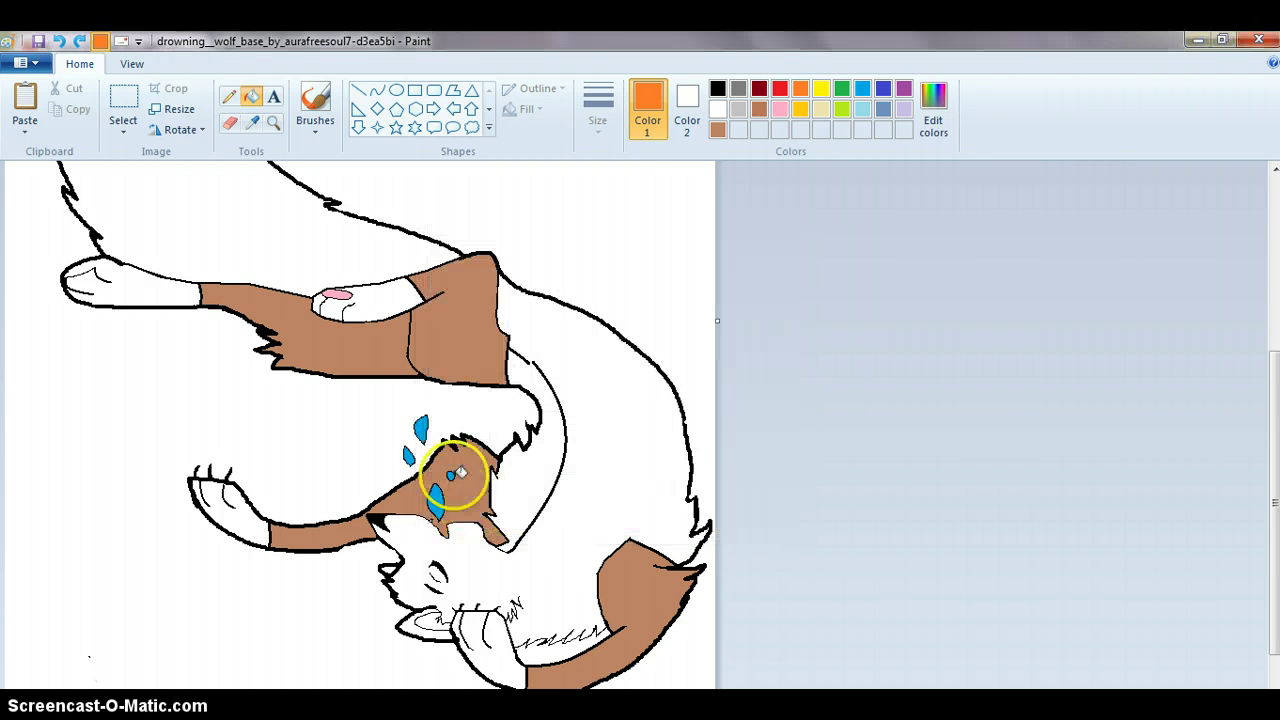
Close the gap in the belly line beside the thigh with a short black curve and fill the body with the pale grayish green
{"action": "left_click", "coordinate": [376, 90]}
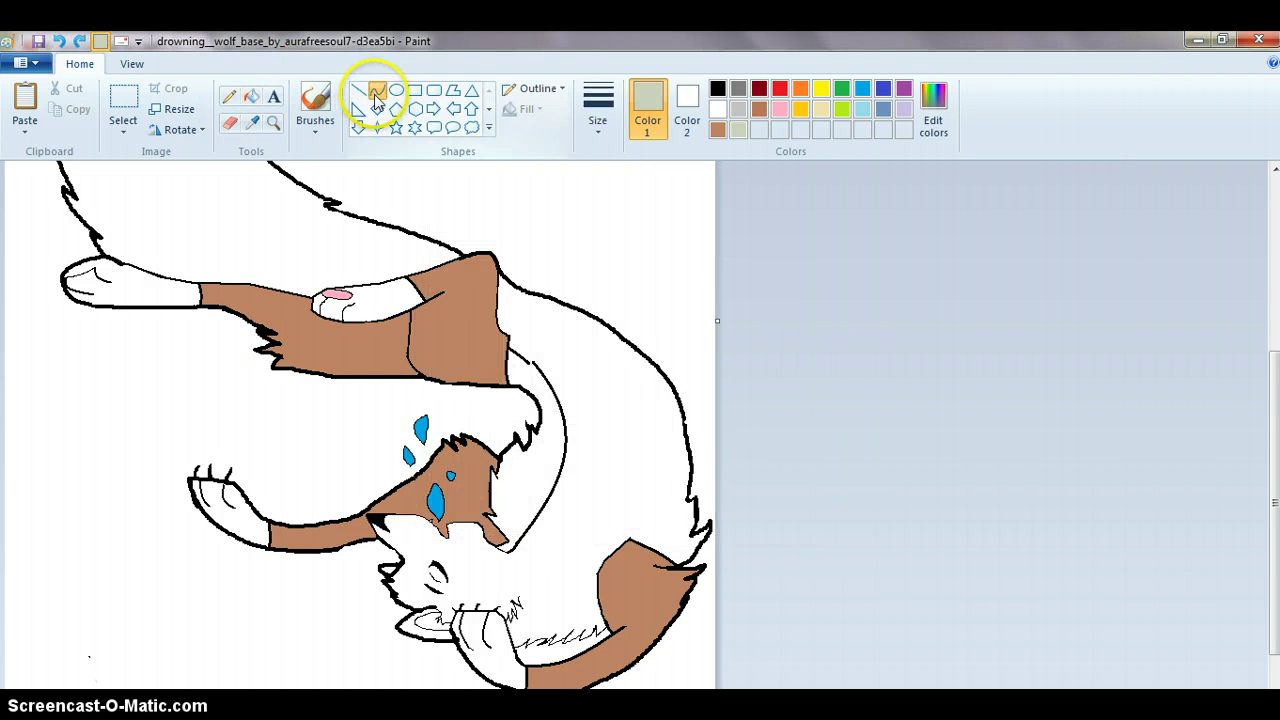
{"action": "left_click", "coordinate": [720, 90]}
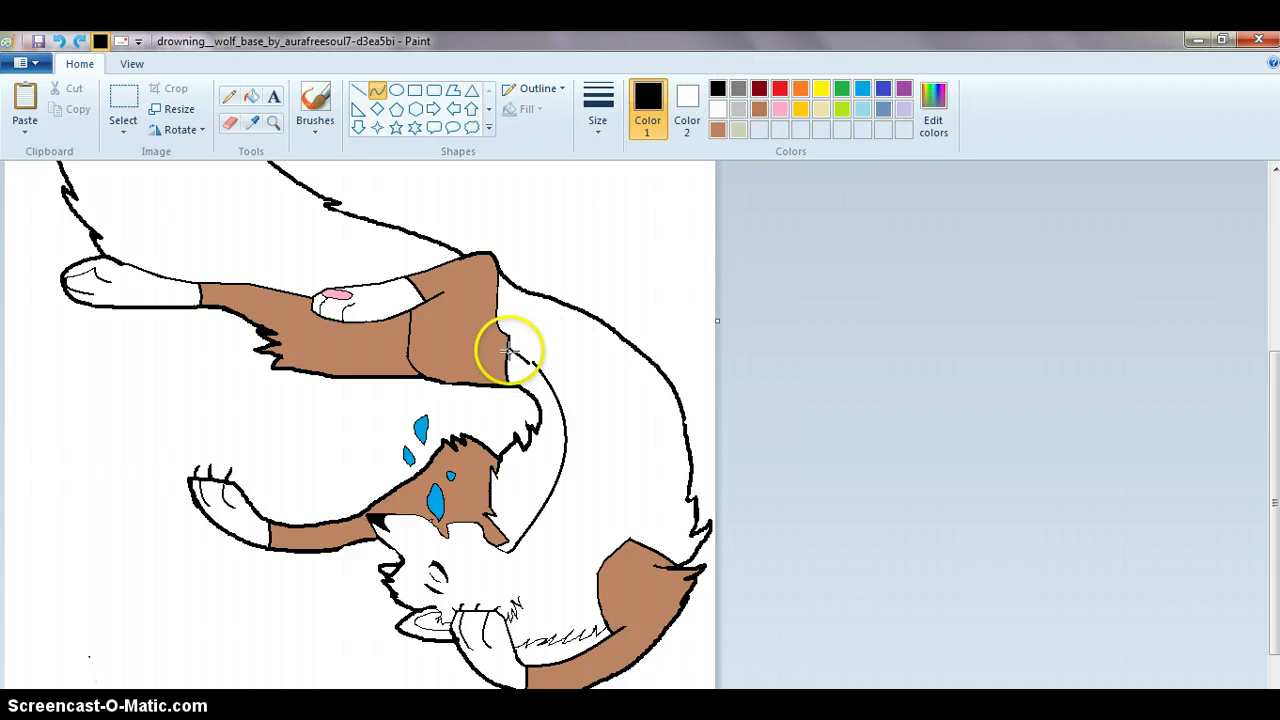
{"action": "left_click_drag", "start_coordinate": [524, 357], "coordinate": [535, 362]}
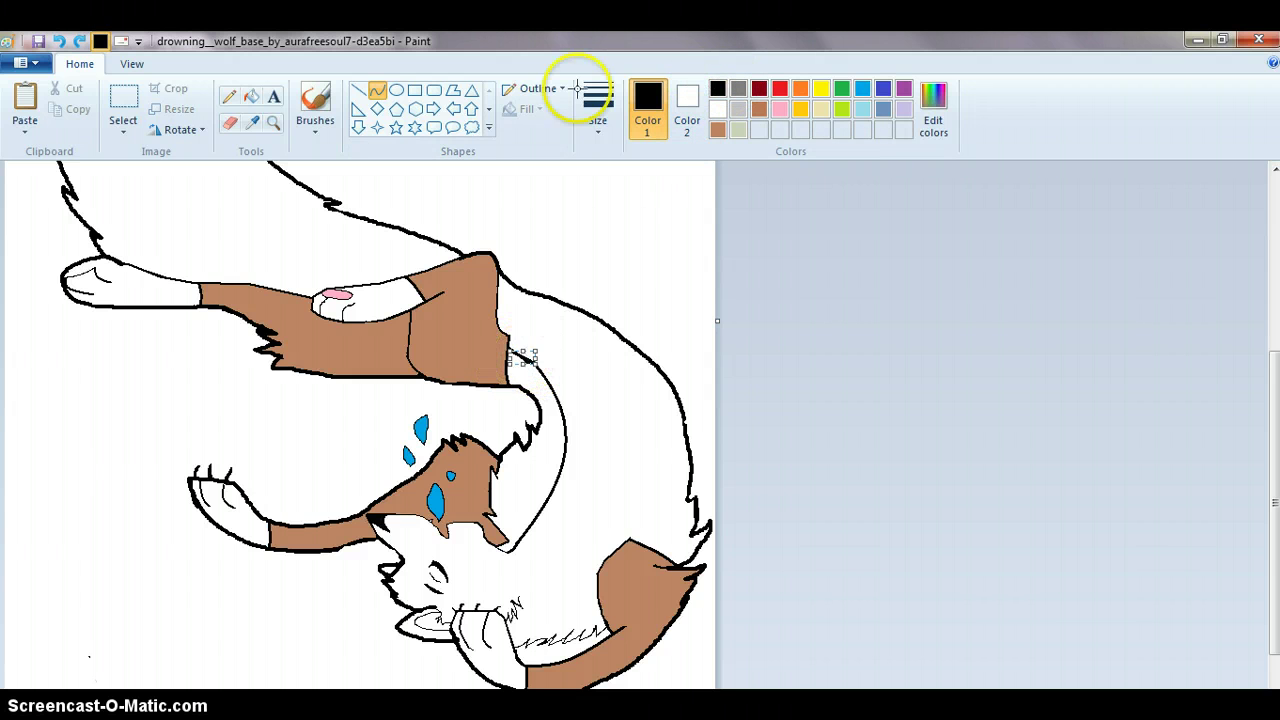
{"action": "left_click", "coordinate": [251, 96]}
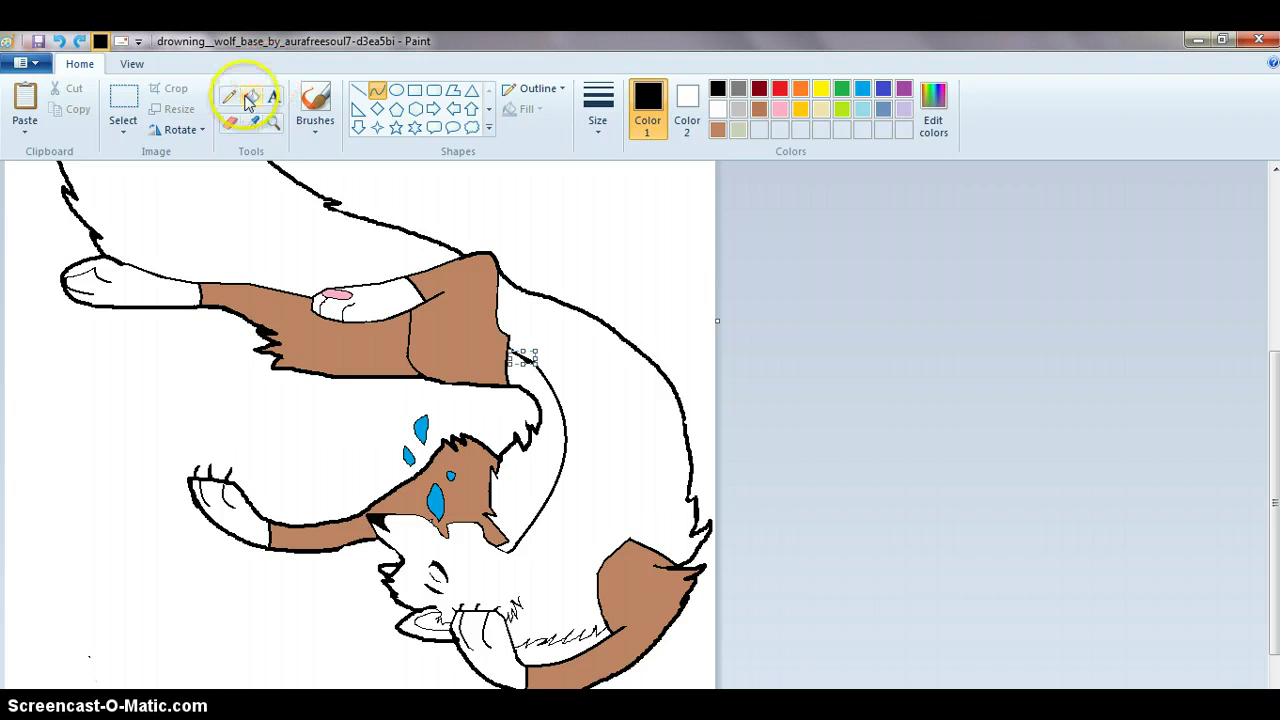
{"action": "left_click", "coordinate": [739, 131]}
{"action": "left_click", "coordinate": [630, 374]}
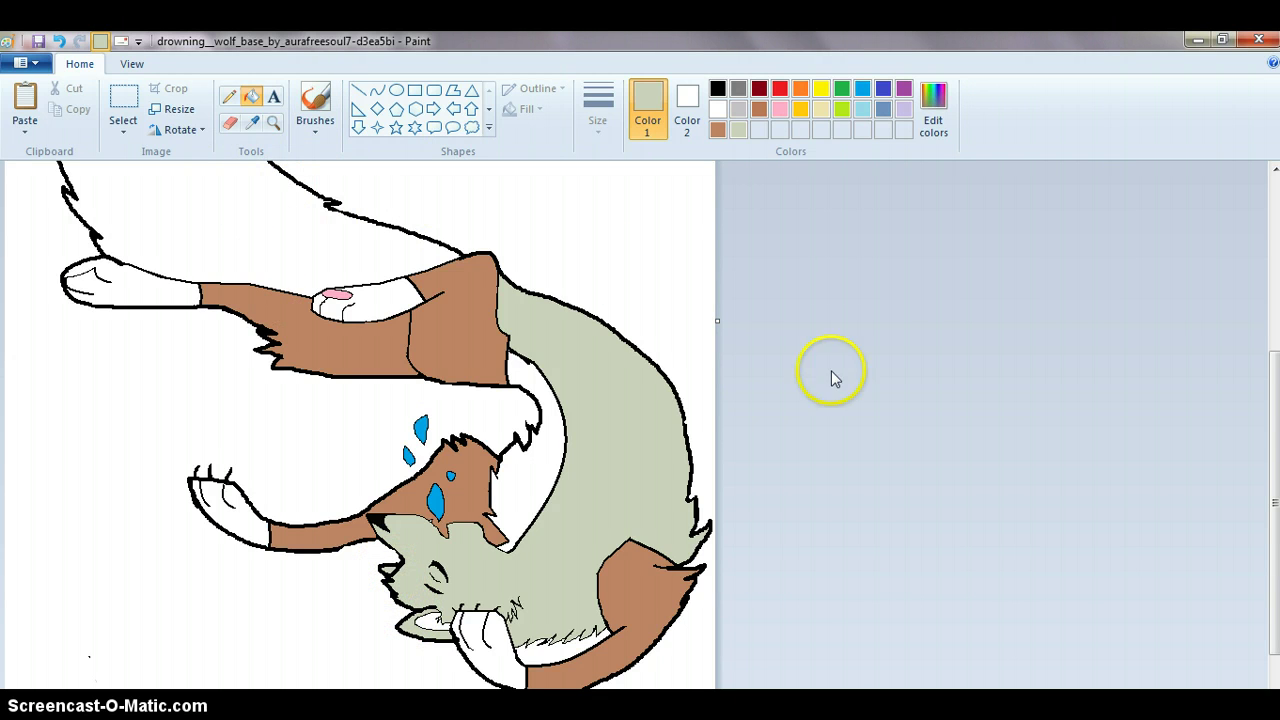
Try the custom brown on the tail's main section, undo that fill, and fill the jagged tail tip with the brown instead
{"action": "left_click_drag", "start_coordinate": [1272, 470], "coordinate": [1217, 326]}
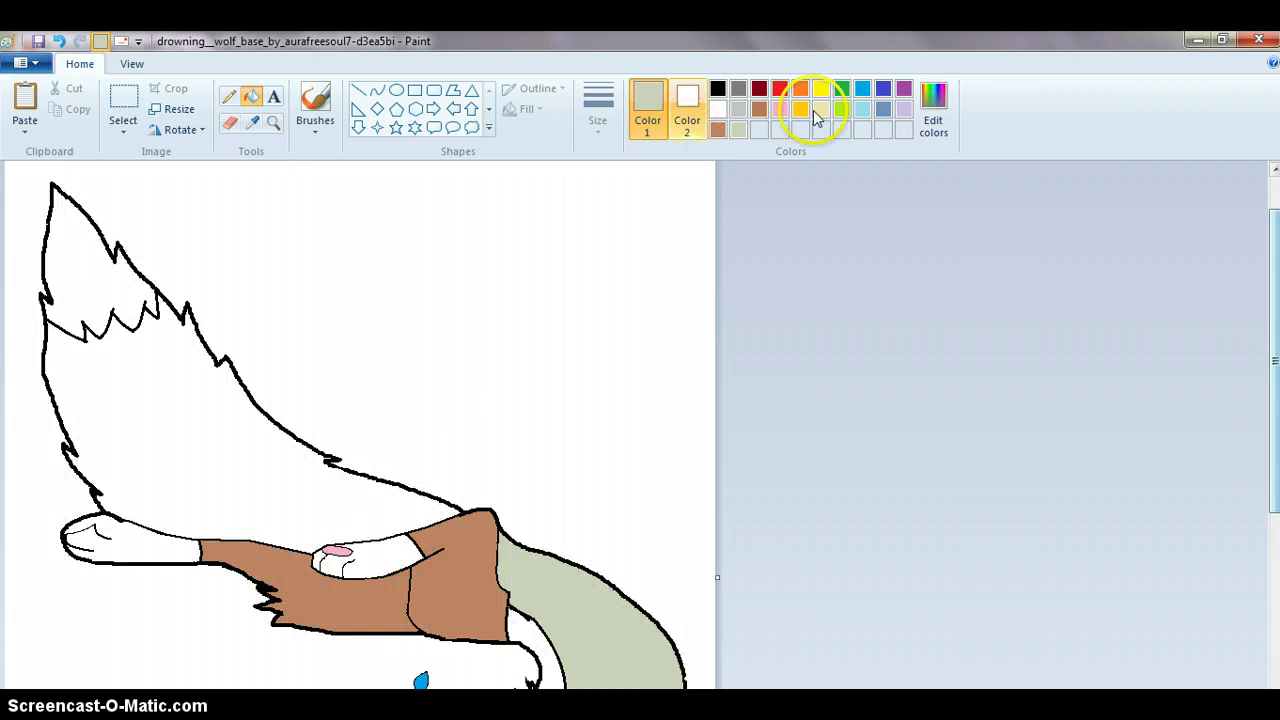
{"action": "left_click", "coordinate": [717, 128]}
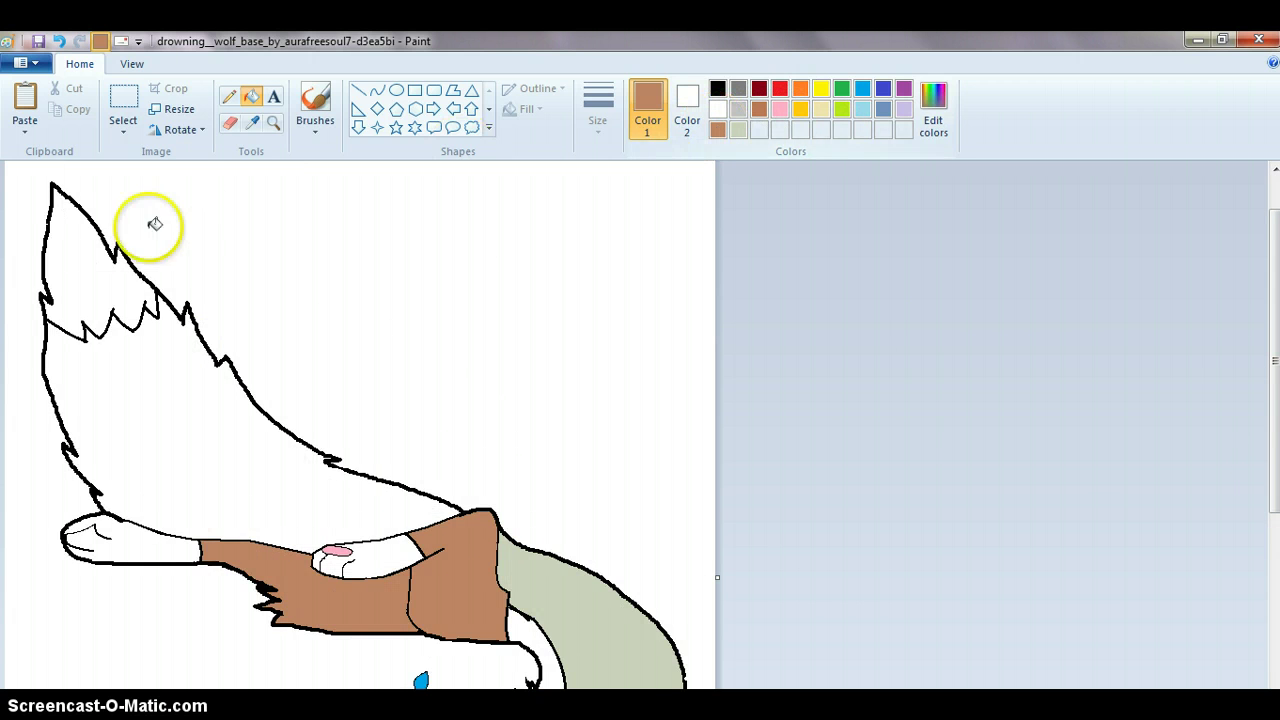
{"action": "left_click", "coordinate": [164, 474]}
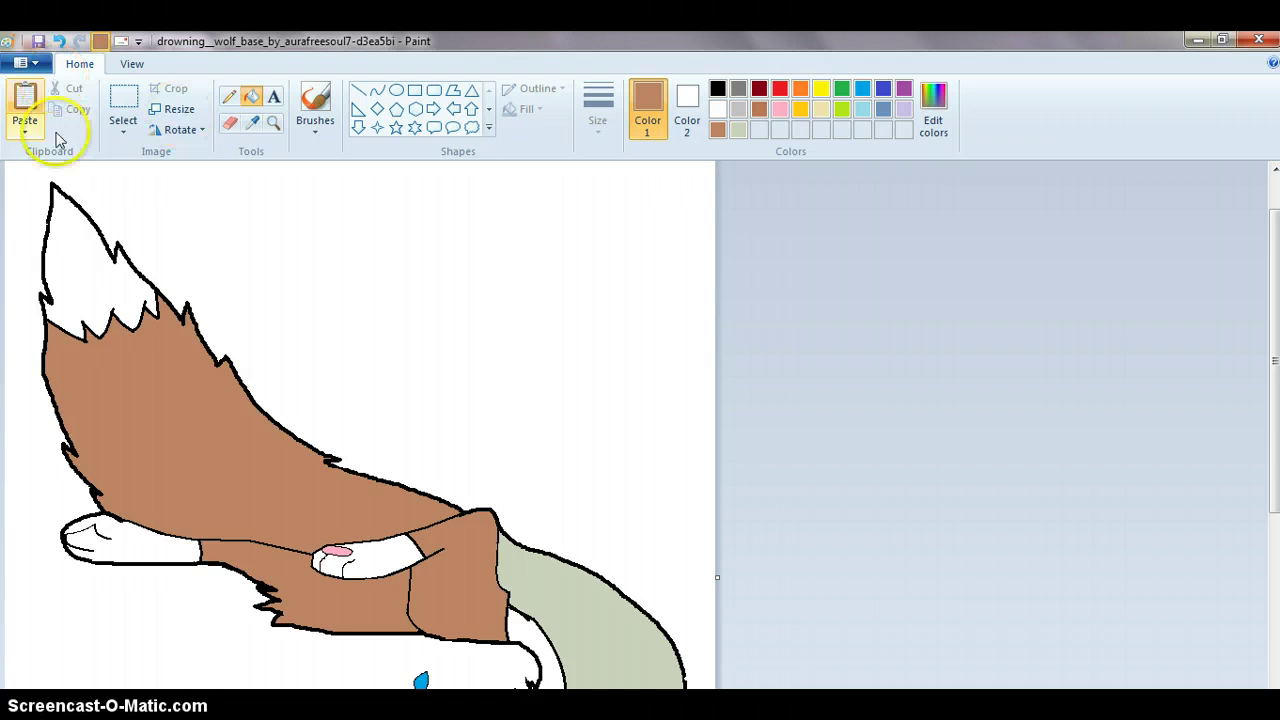
{"action": "left_click", "coordinate": [59, 41]}
{"action": "left_click", "coordinate": [86, 266]}
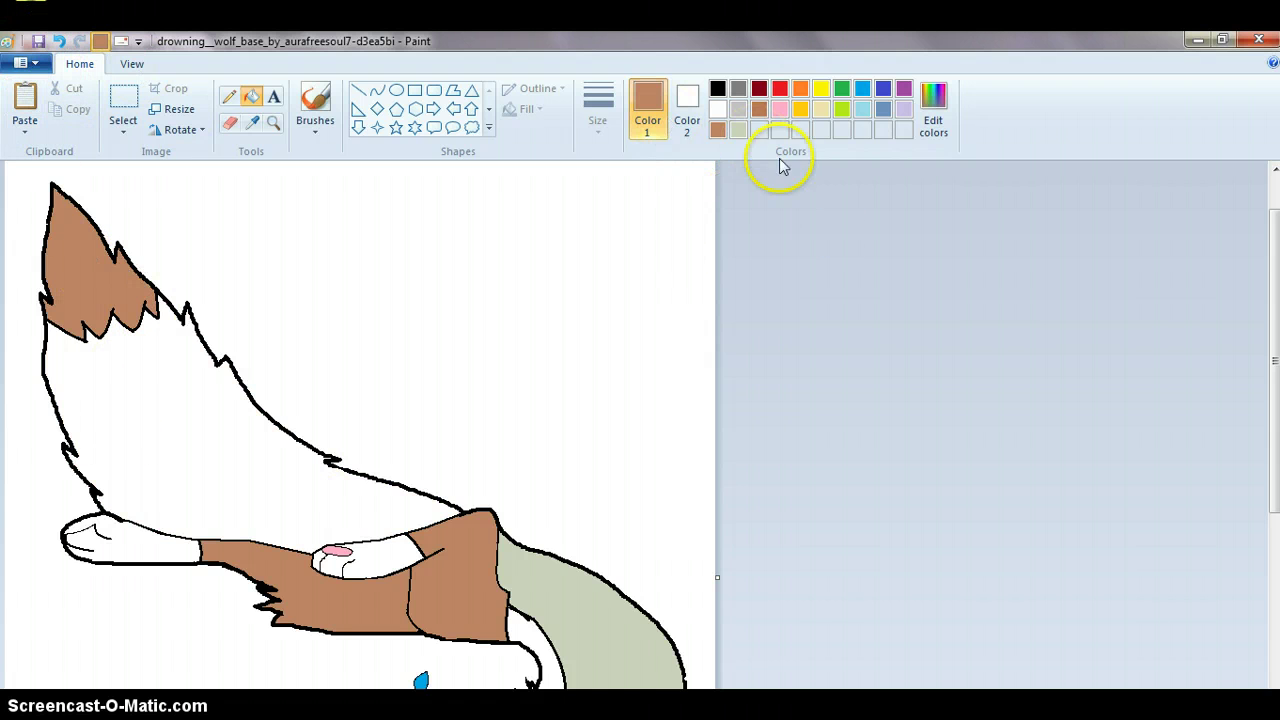
Draw a jagged black fur line across the tail below the brown tip and fill the enclosed band with the pale grayish green
{"action": "left_click", "coordinate": [377, 91]}
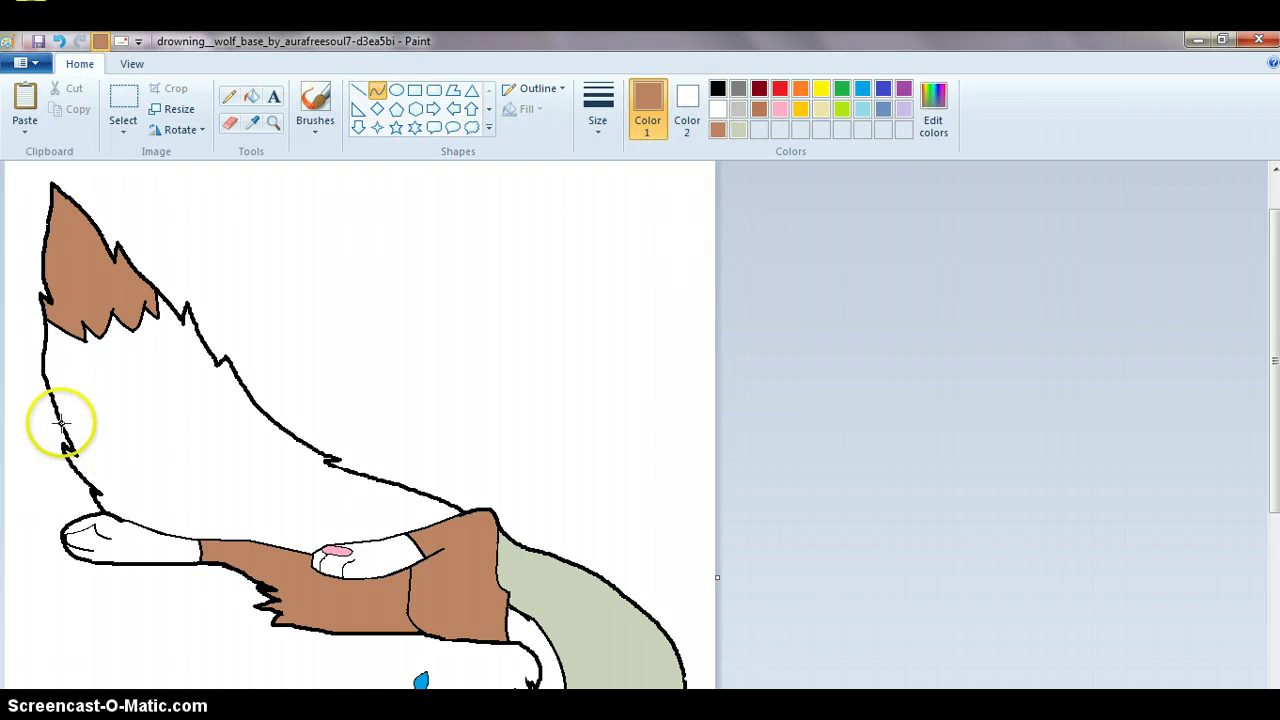
{"action": "left_click_drag", "start_coordinate": [61, 422], "coordinate": [116, 446]}
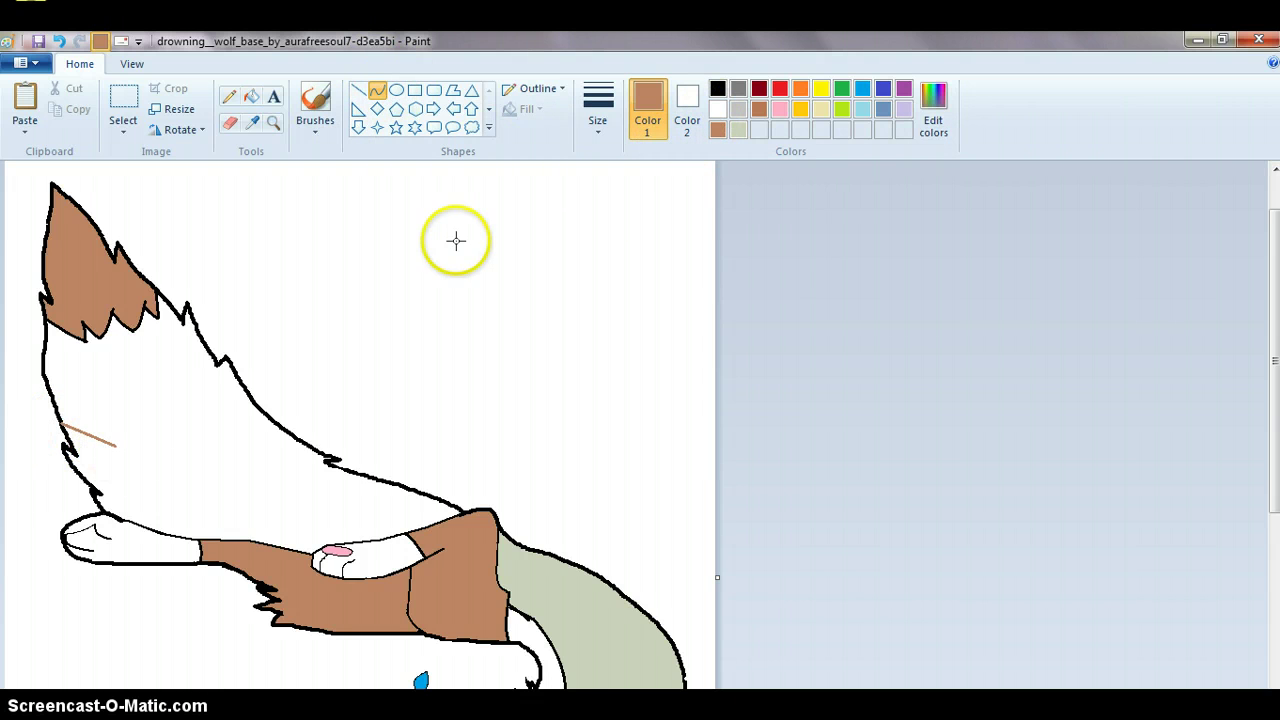
{"action": "left_click", "coordinate": [720, 89]}
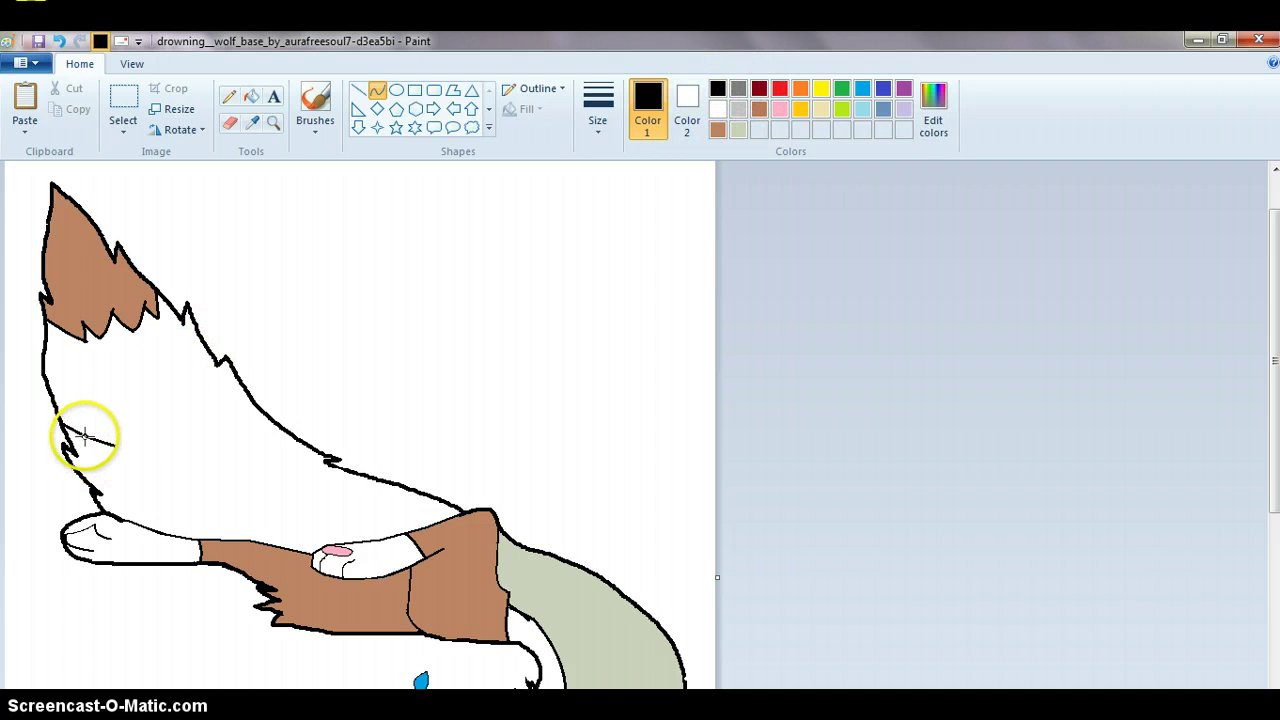
{"action": "left_click_drag", "start_coordinate": [85, 435], "coordinate": [154, 437]}
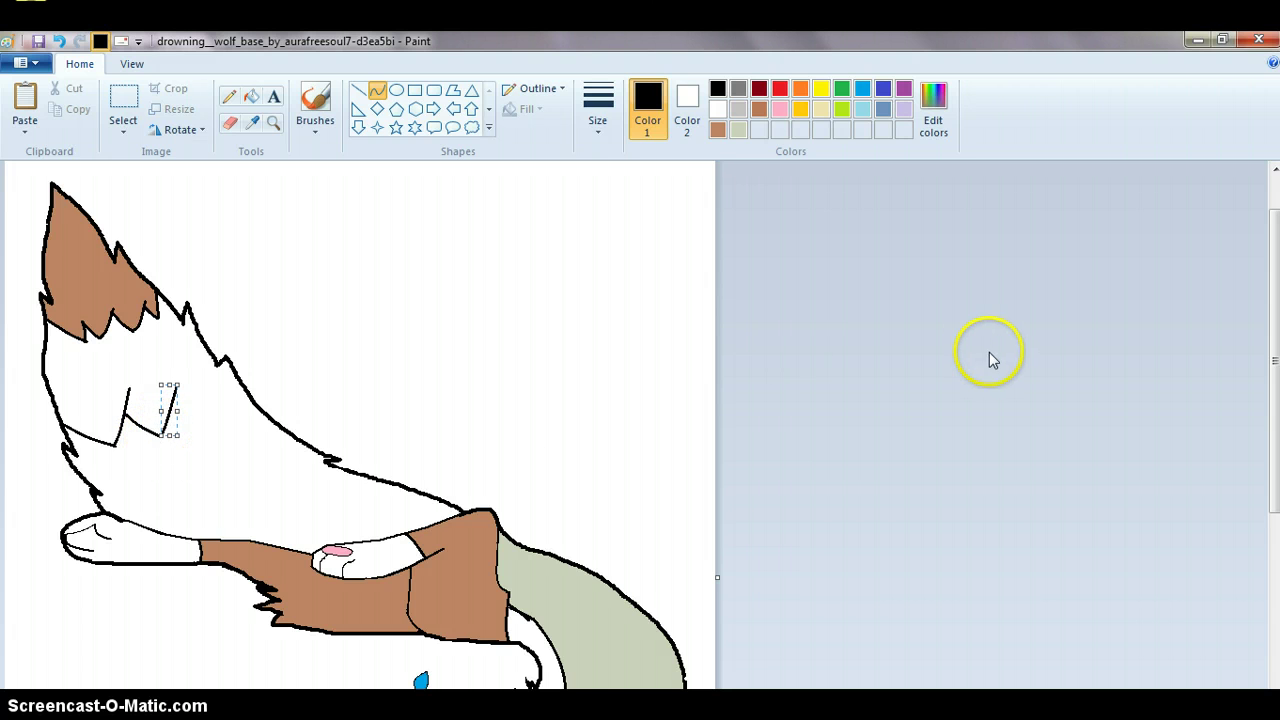
{"action": "left_click", "coordinate": [155, 430]}
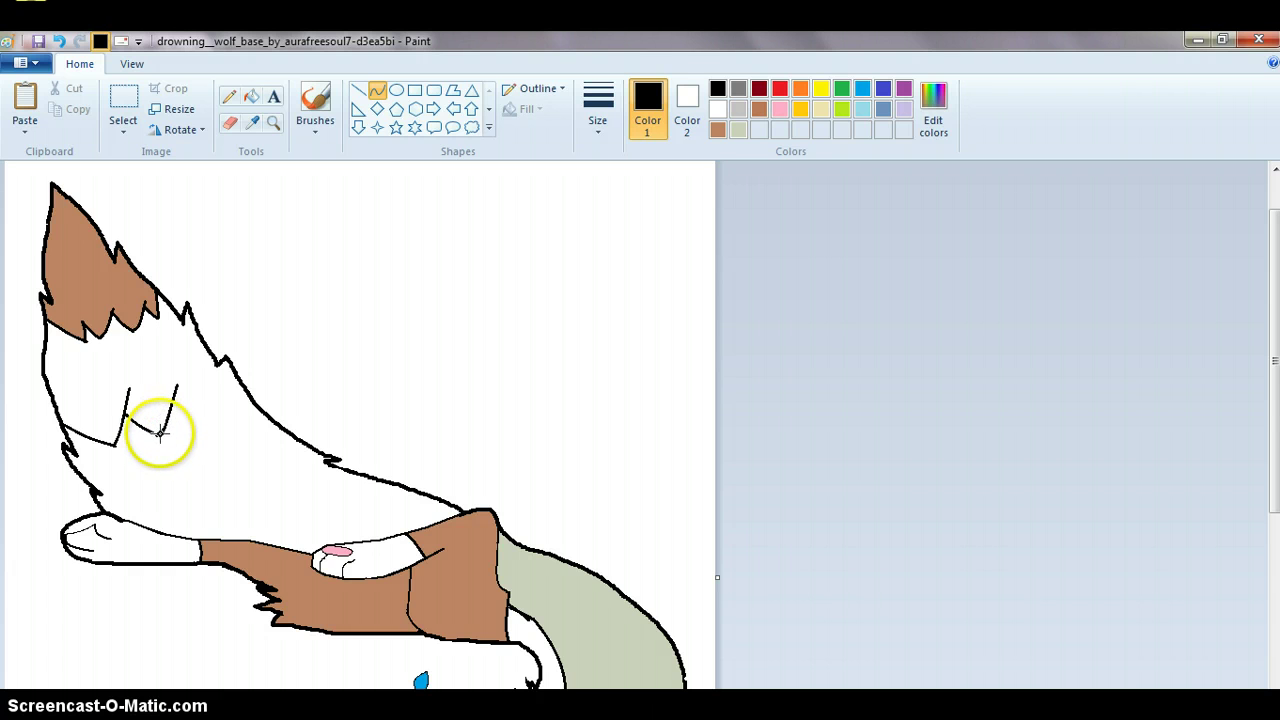
{"action": "left_click_drag", "start_coordinate": [173, 401], "coordinate": [191, 424]}
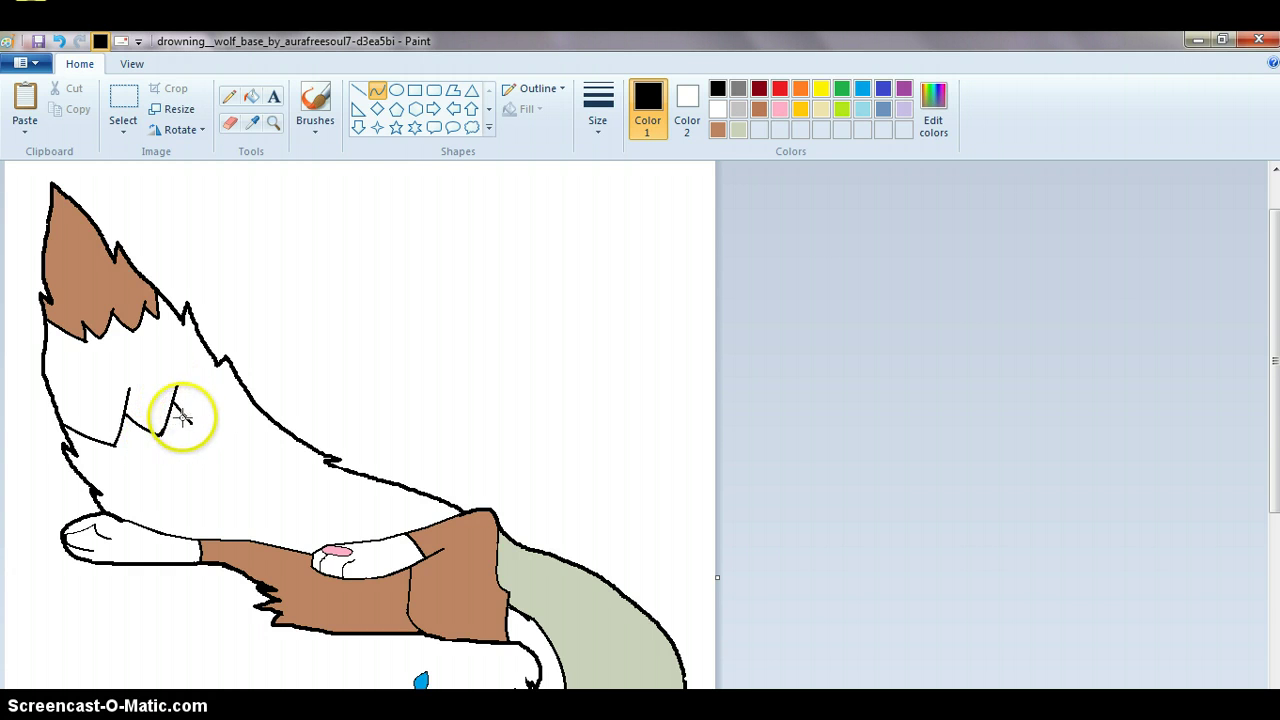
{"action": "left_click_drag", "start_coordinate": [214, 366], "coordinate": [196, 412]}
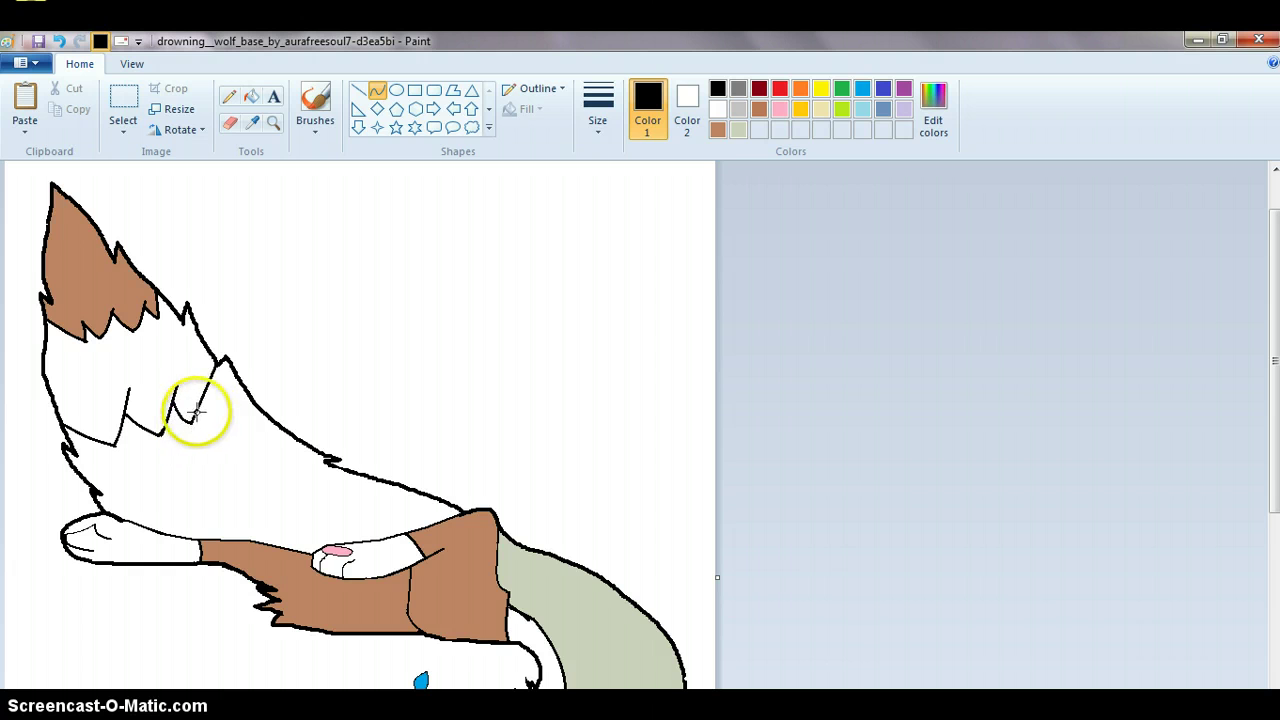
{"action": "left_click", "coordinate": [251, 96]}
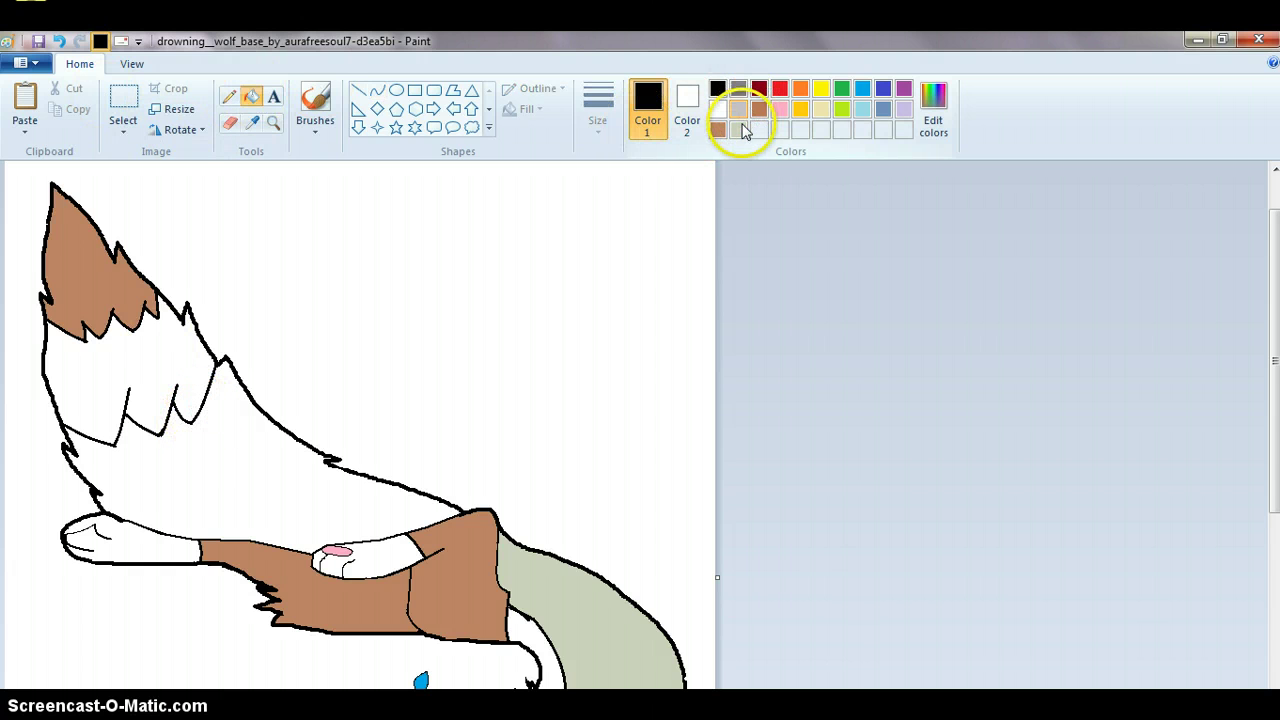
{"action": "left_click", "coordinate": [122, 352]}
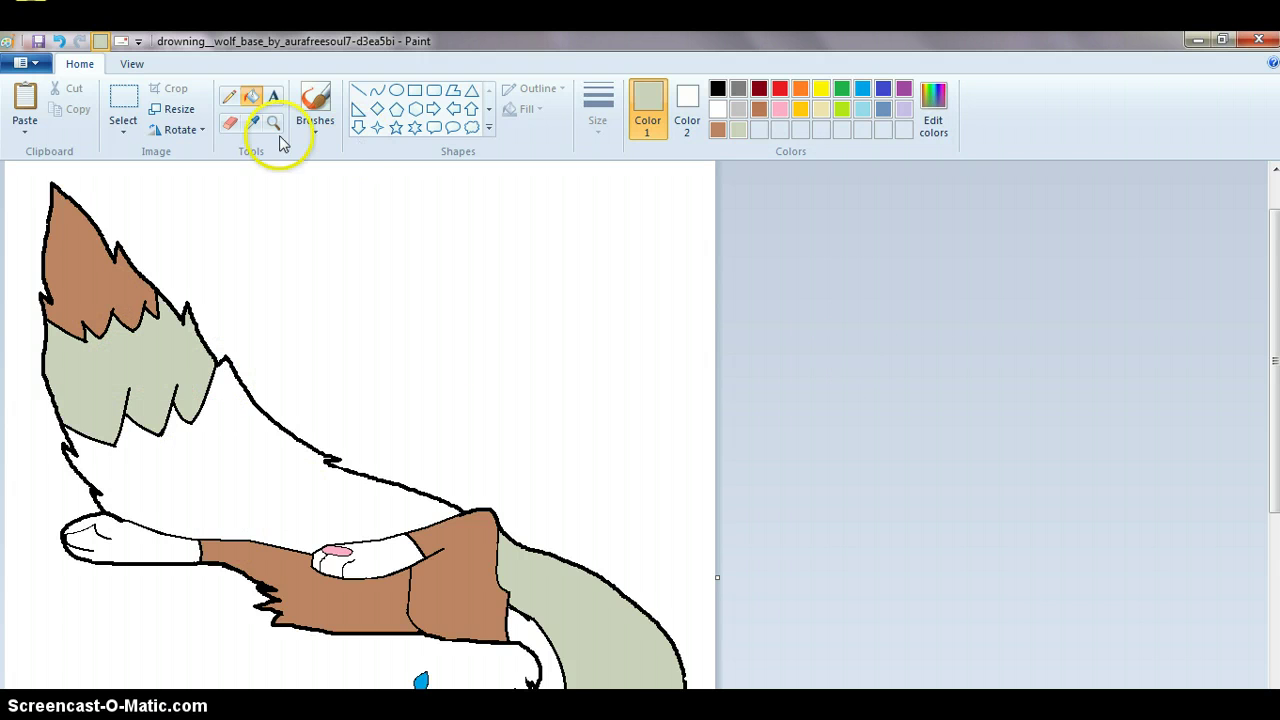
Start a second jagged black fur line lower on the tail, drawing its first two points from the tail's lower outline
{"action": "left_click", "coordinate": [271, 452]}
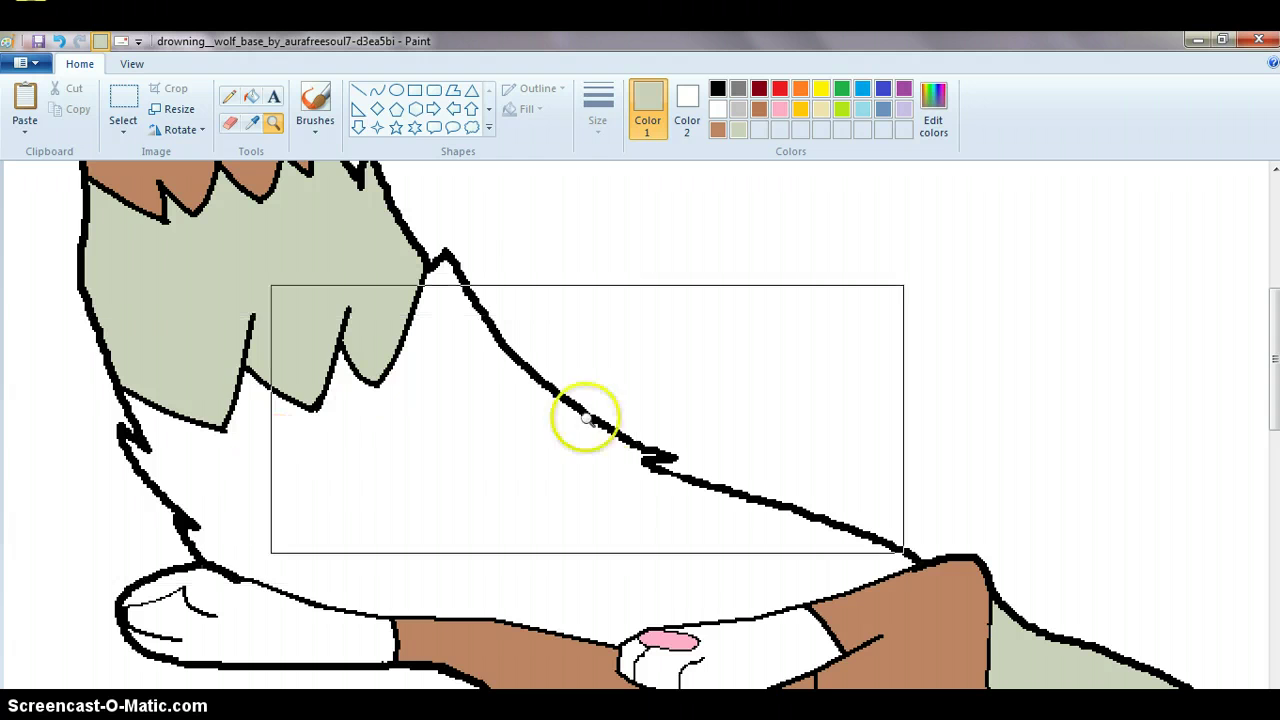
{"action": "left_click", "coordinate": [376, 90]}
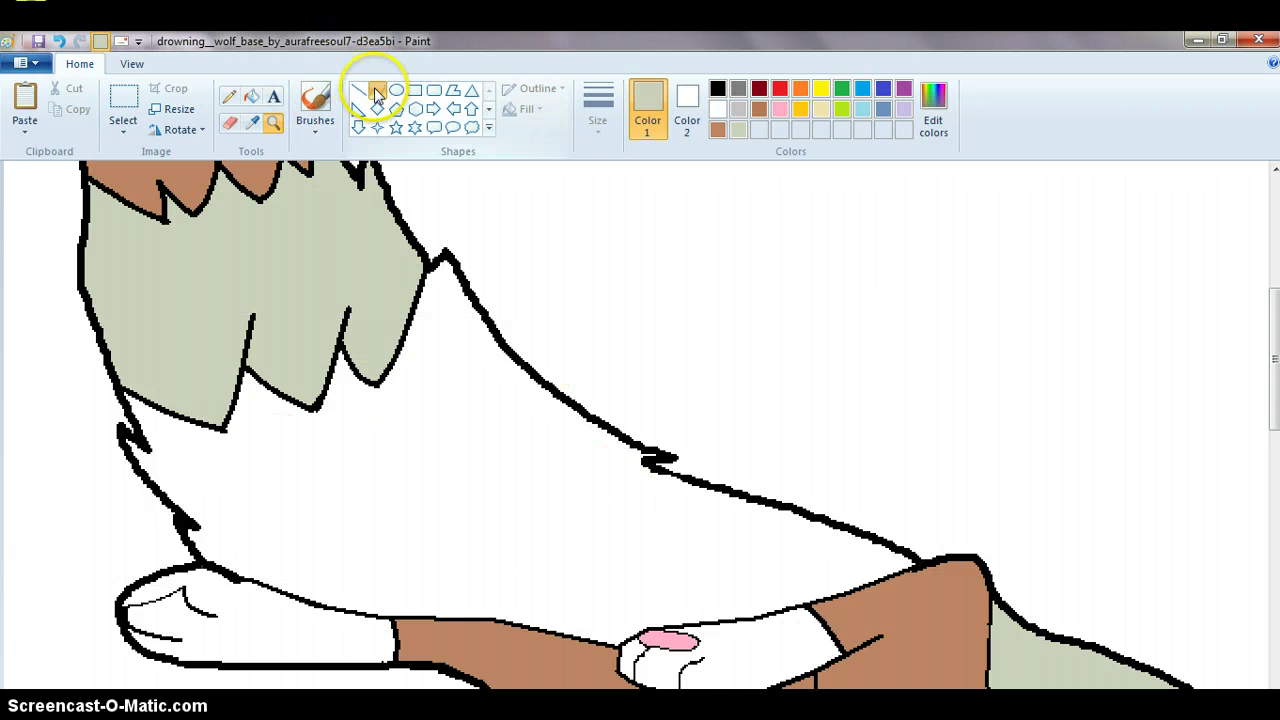
{"action": "left_click", "coordinate": [717, 88]}
{"action": "mouse_move", "coordinate": [177, 518]}
{"action": "left_mouse_down"}
{"action": "mouse_move", "coordinate": [312, 541]}
{"action": "mouse_move", "coordinate": [263, 523]}
{"action": "mouse_move", "coordinate": [331, 477]}
{"action": "mouse_move", "coordinate": [309, 571]}
{"action": "mouse_move", "coordinate": [323, 517]}
{"action": "mouse_move", "coordinate": [360, 491]}
{"action": "mouse_move", "coordinate": [374, 520]}
{"action": "mouse_move", "coordinate": [334, 500]}
{"action": "mouse_move", "coordinate": [345, 514]}
{"action": "left_mouse_up"}
{"action": "left_click_drag", "start_coordinate": [395, 432], "coordinate": [375, 520]}
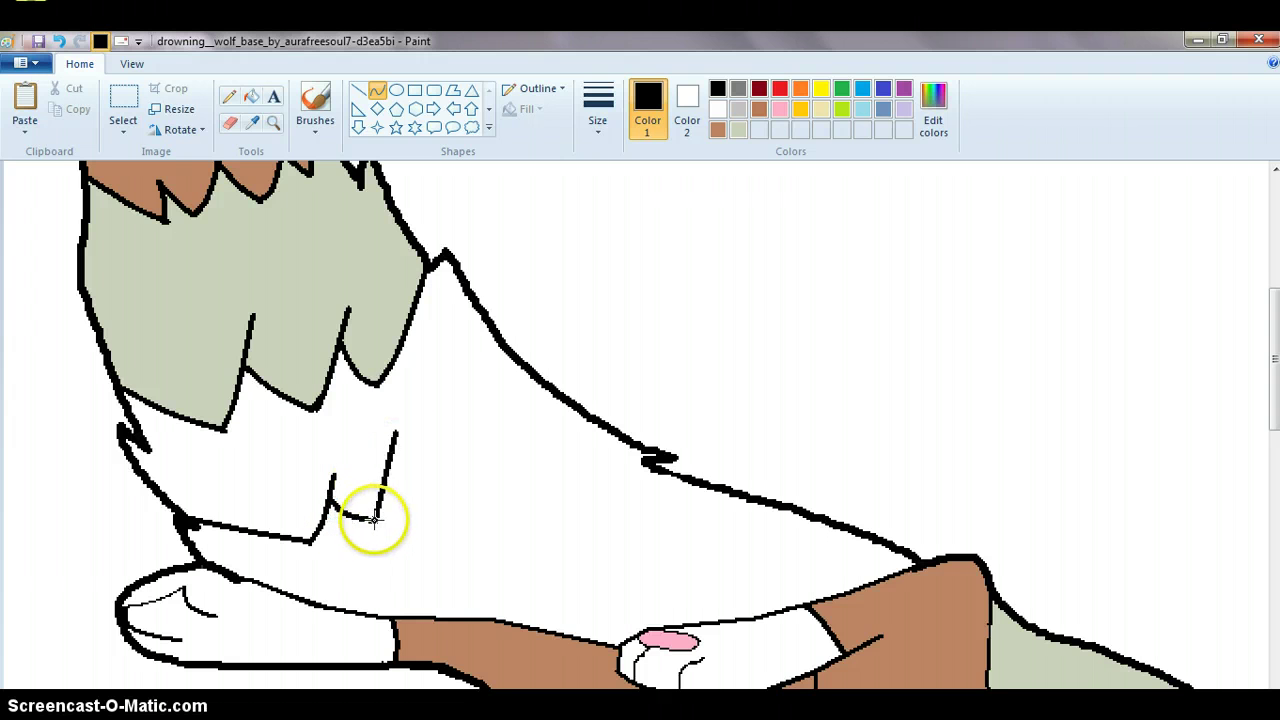
{"action": "left_click_drag", "start_coordinate": [507, 543], "coordinate": [393, 470]}
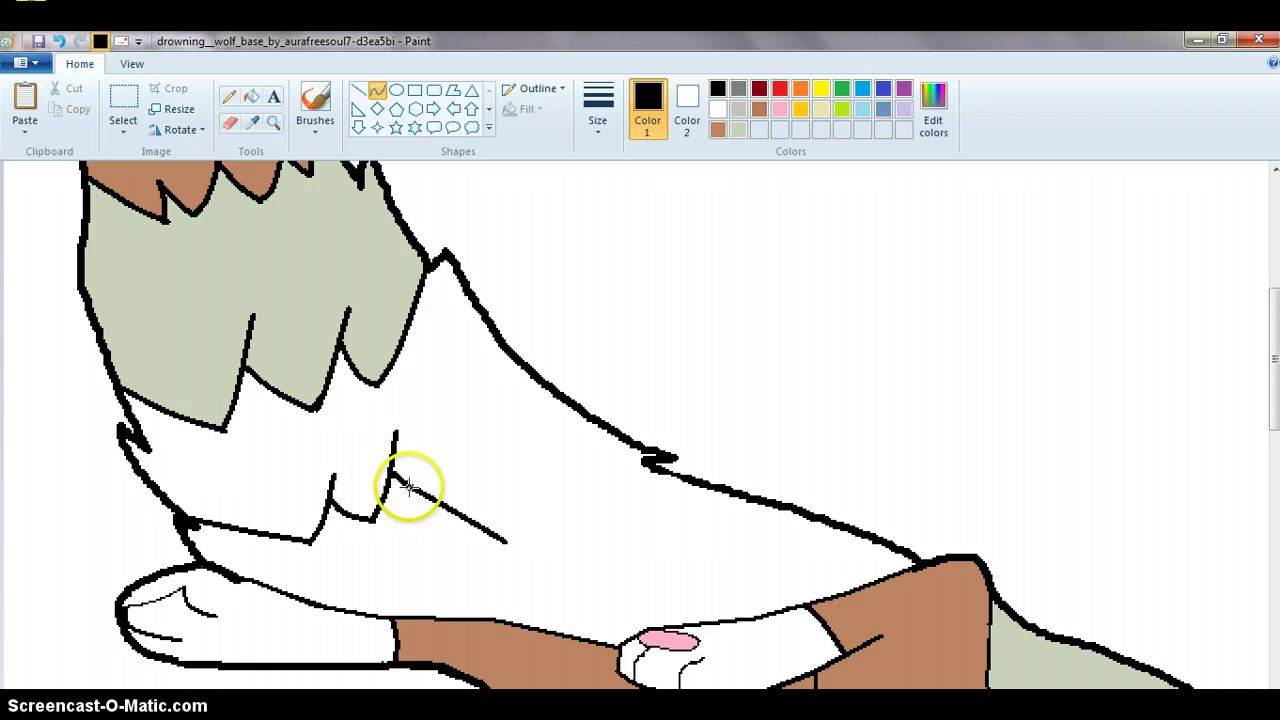
{"action": "left_click_drag", "start_coordinate": [522, 393], "coordinate": [66, 138]}
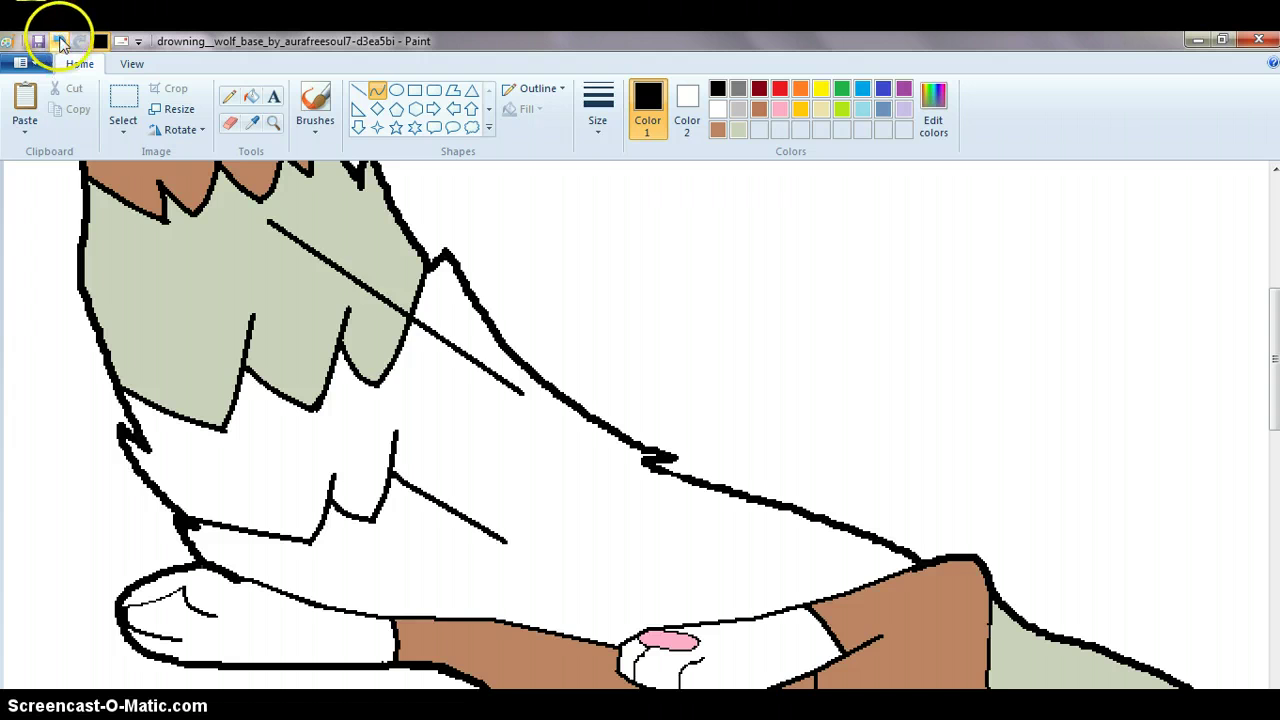
{"action": "left_click", "coordinate": [59, 42]}
Continue the second jagged black line with curved points up to the tail's upper outline and fill the enclosed band with the custom brown
{"action": "left_click_drag", "start_coordinate": [393, 455], "coordinate": [447, 477]}
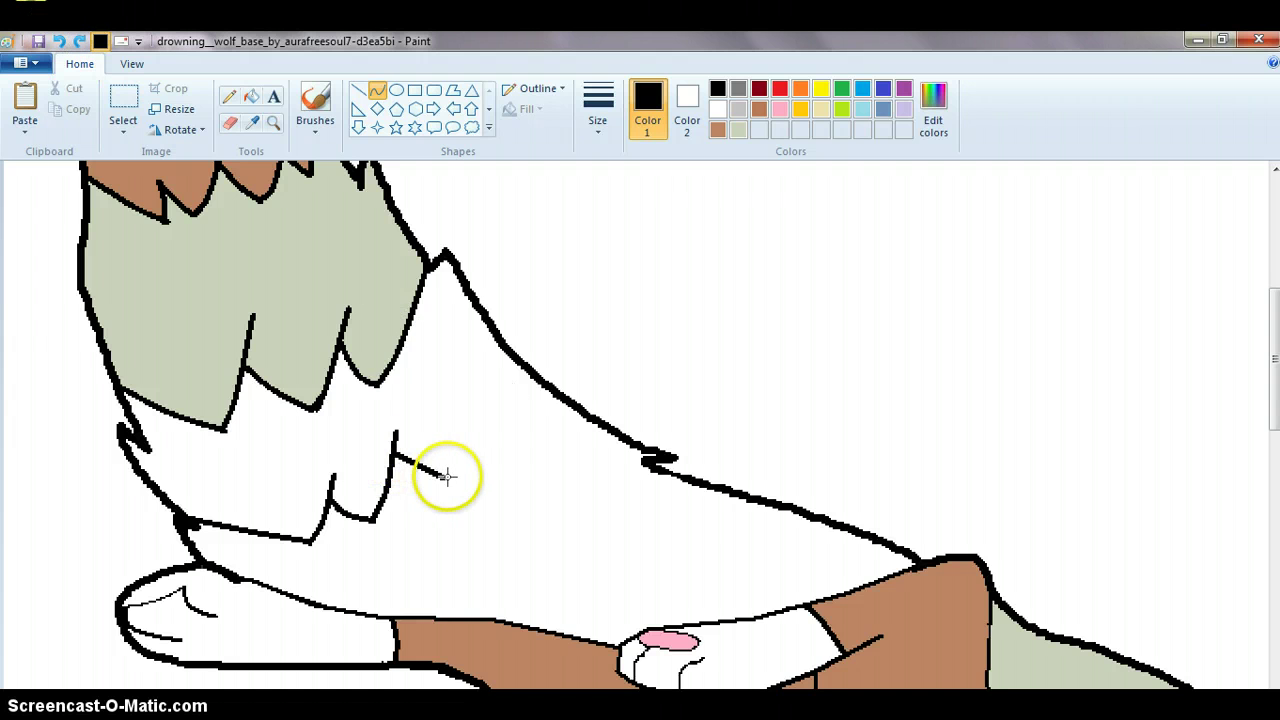
{"action": "left_click", "coordinate": [424, 475]}
{"action": "left_click", "coordinate": [424, 474]}
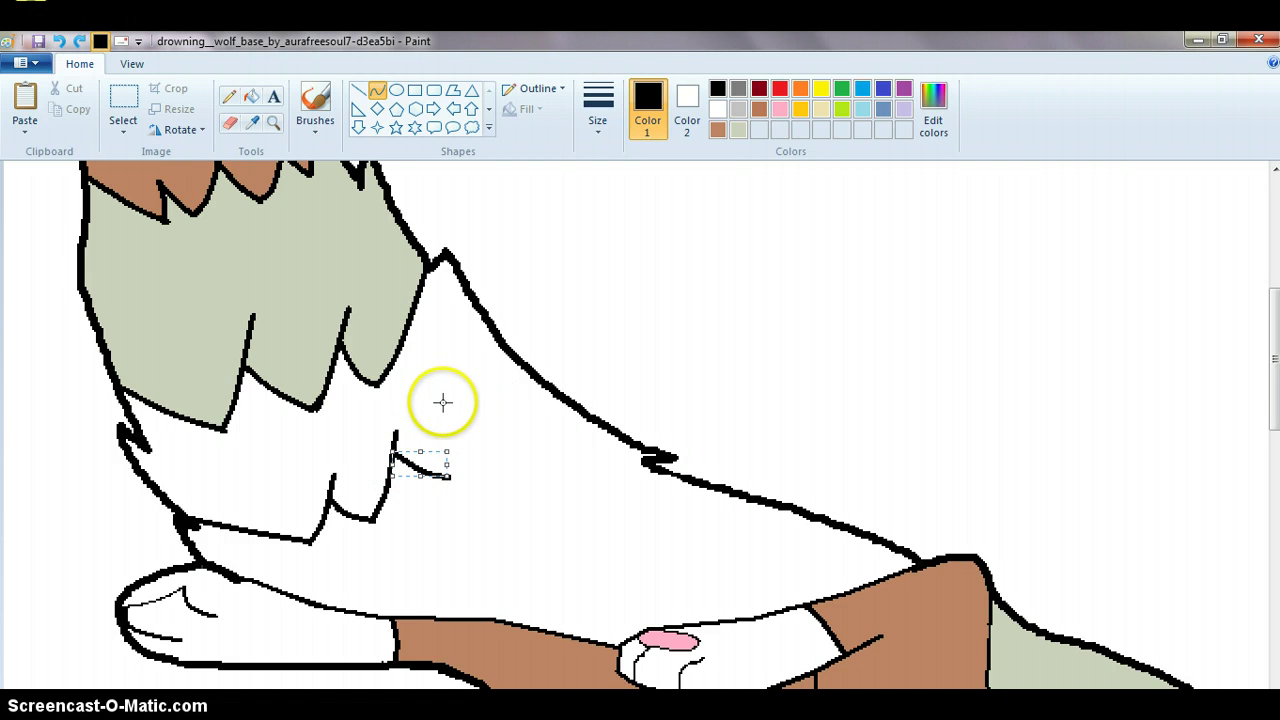
{"action": "left_click_drag", "start_coordinate": [443, 402], "coordinate": [447, 429]}
{"action": "left_click", "coordinate": [451, 459]}
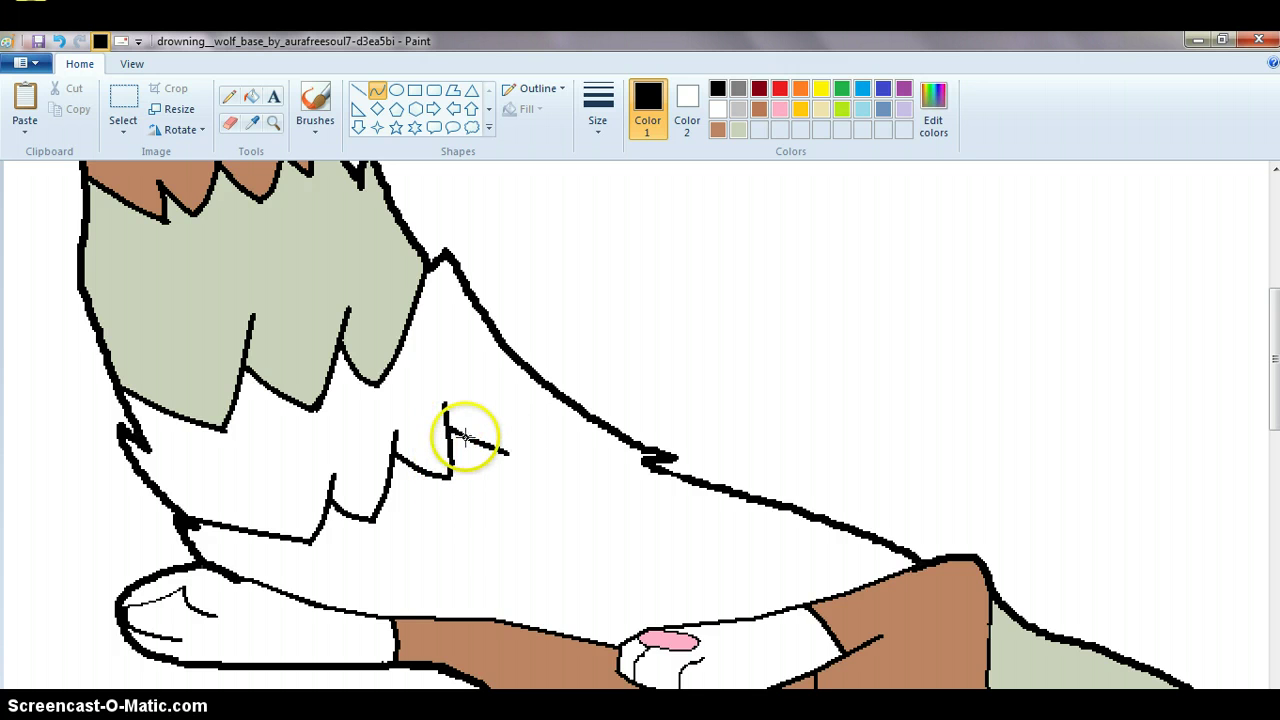
{"action": "left_click", "coordinate": [465, 435]}
{"action": "mouse_move", "coordinate": [521, 364]}
{"action": "left_mouse_down"}
{"action": "mouse_move", "coordinate": [505, 448]}
{"action": "mouse_move", "coordinate": [524, 396]}
{"action": "left_mouse_up"}
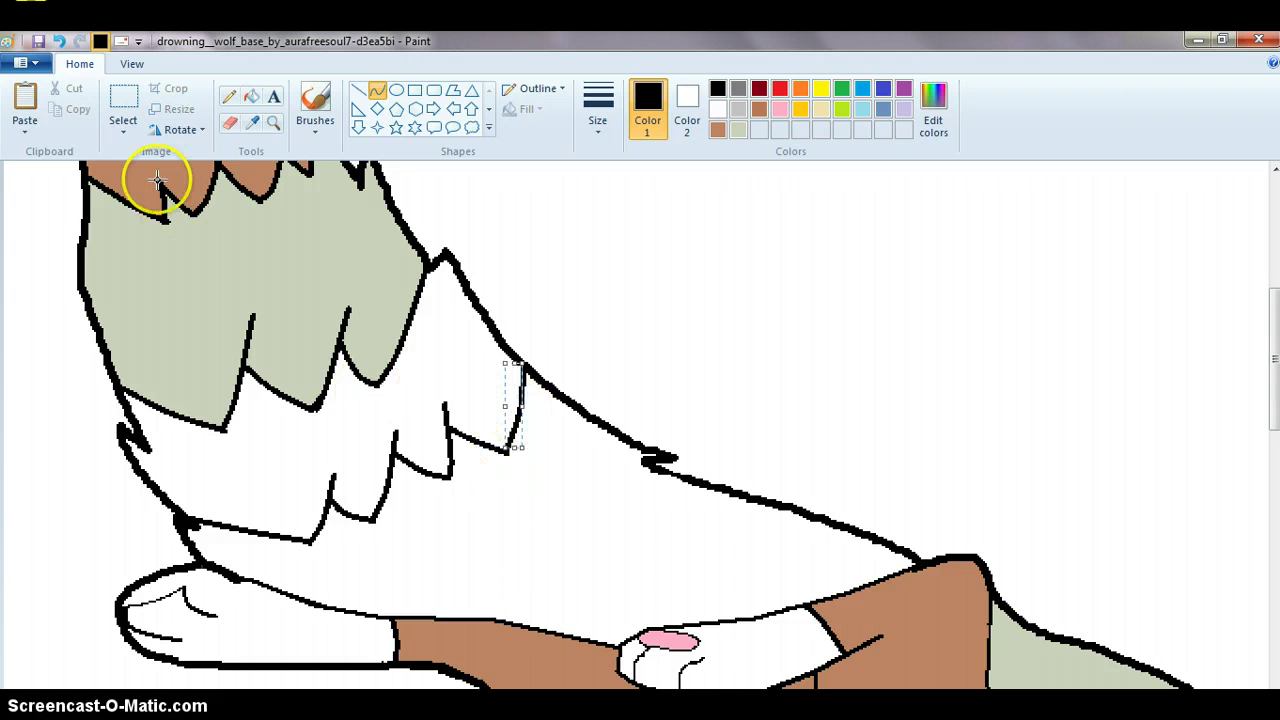
{"action": "left_click", "coordinate": [251, 96]}
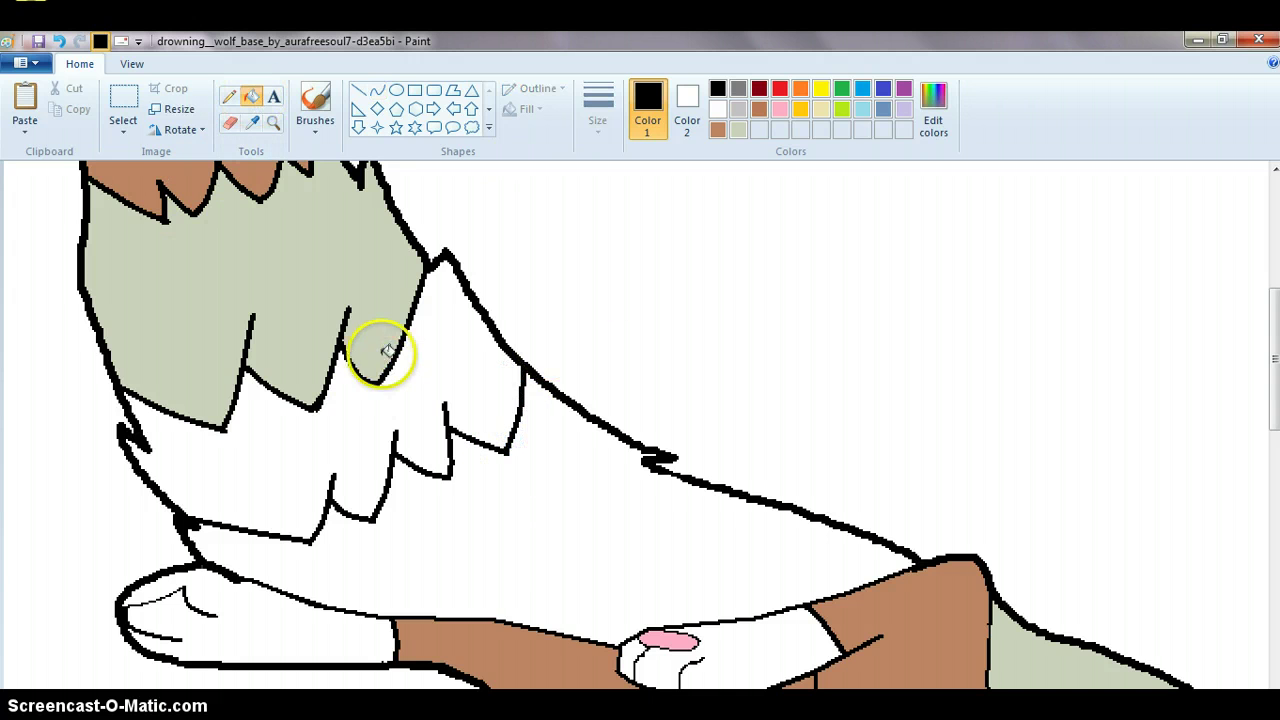
{"action": "left_click", "coordinate": [717, 129]}
{"action": "left_click", "coordinate": [434, 360]}
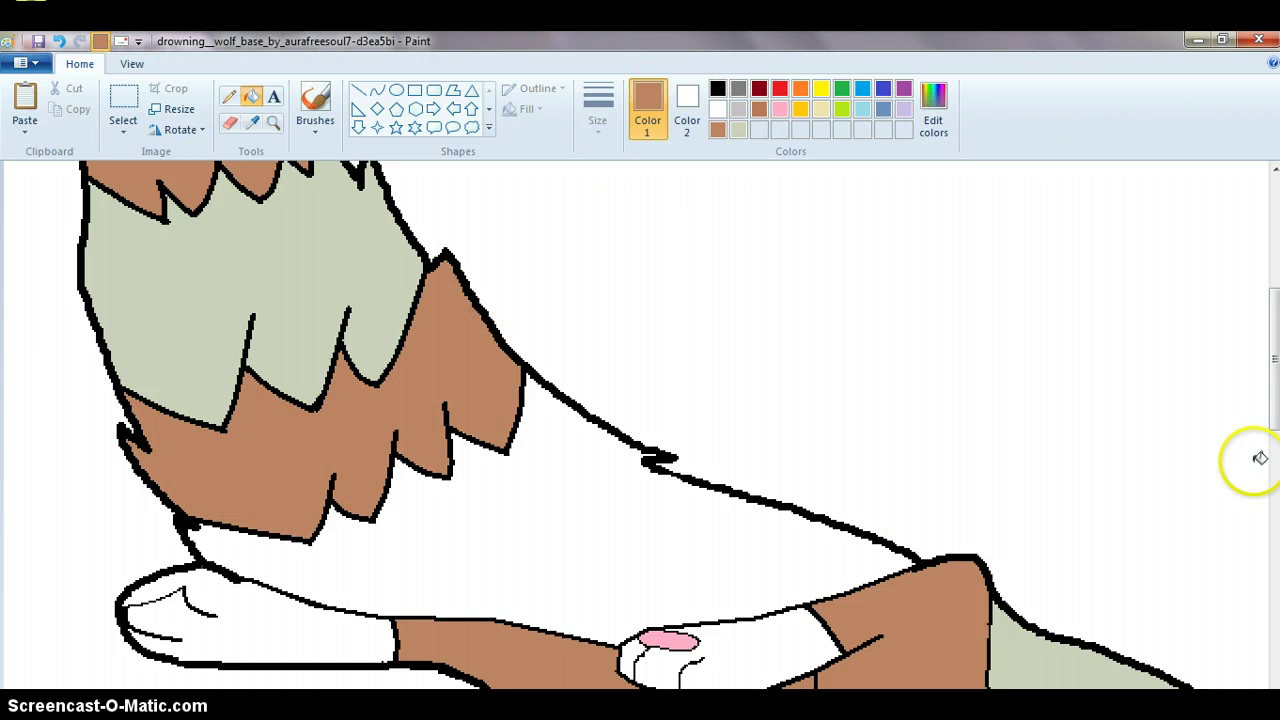
Draw a black zigzag fur line from the notch in the tail's upper outline down to the raised paw with the pink pad
{"action": "left_click_drag", "start_coordinate": [1272, 418], "coordinate": [1272, 450]}
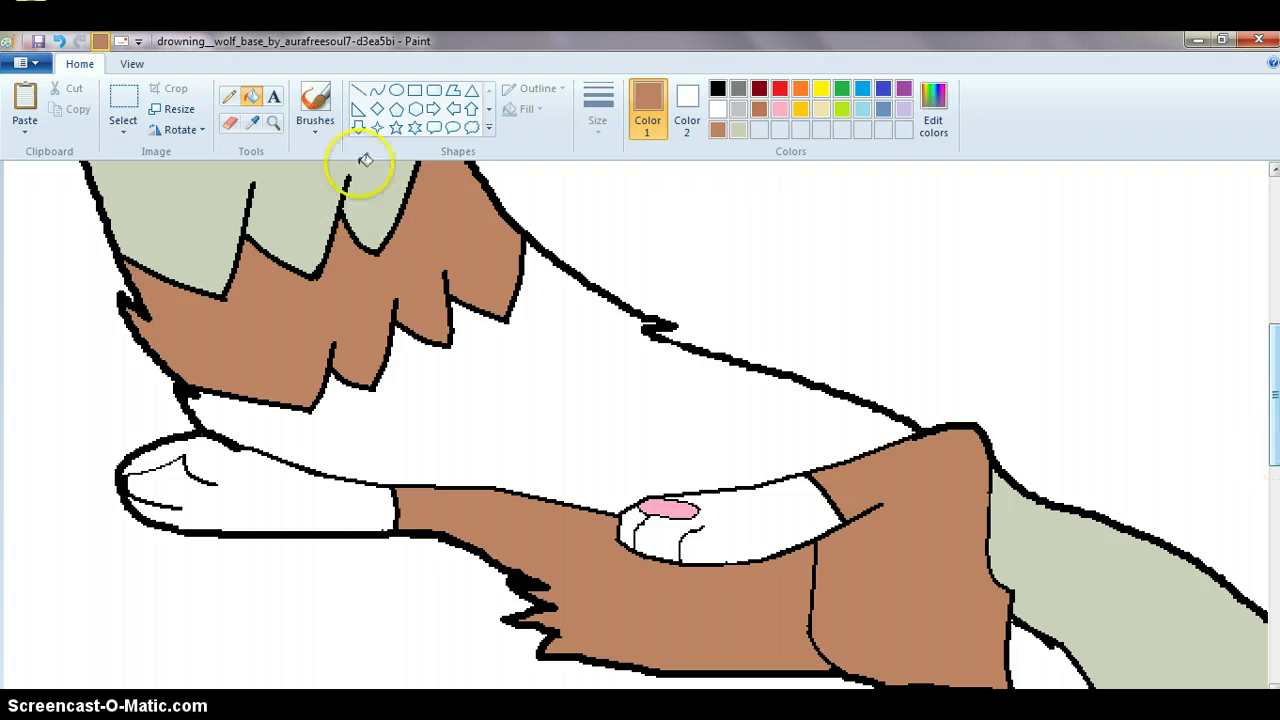
{"action": "left_click", "coordinate": [377, 90]}
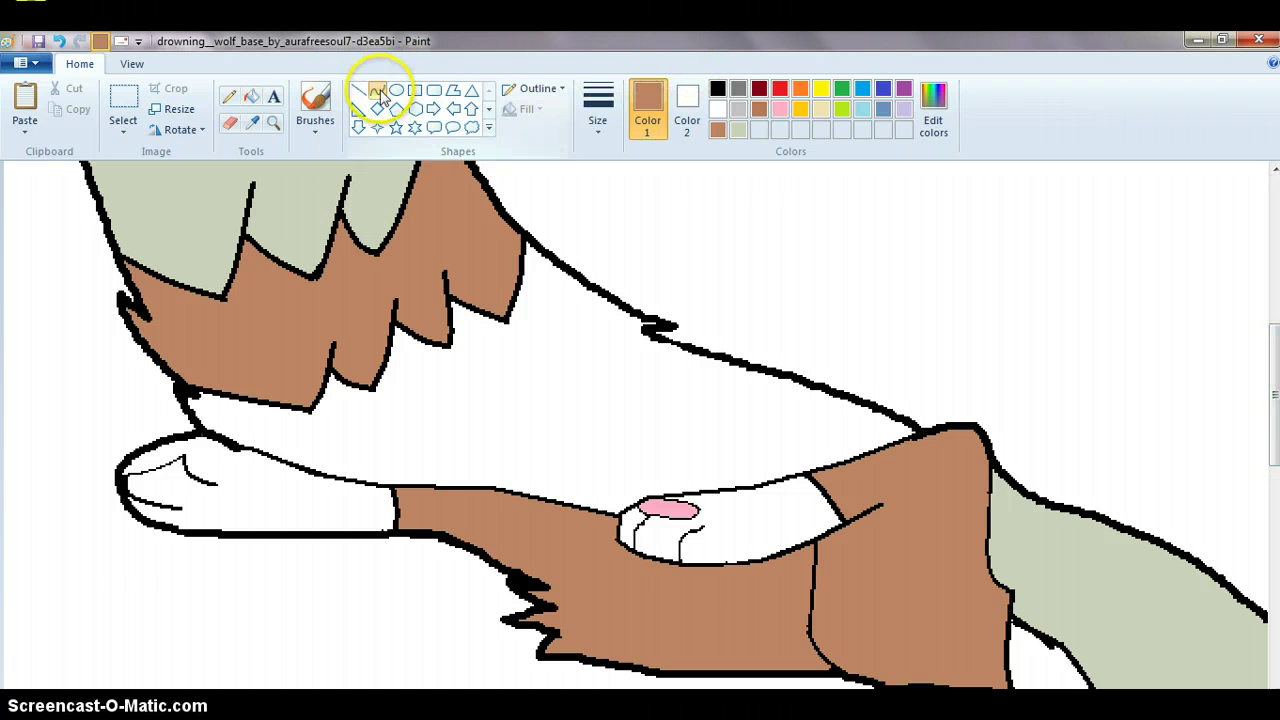
{"action": "left_click", "coordinate": [717, 90]}
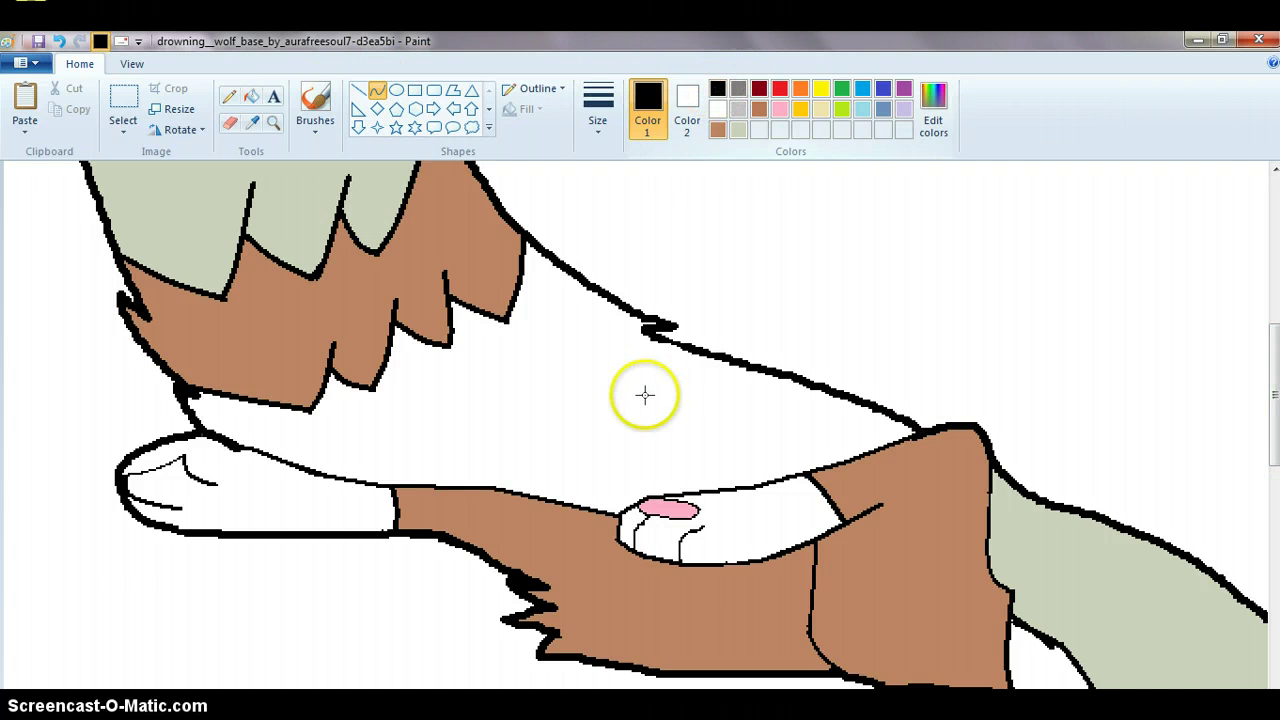
{"action": "left_click_drag", "start_coordinate": [646, 333], "coordinate": [673, 409]}
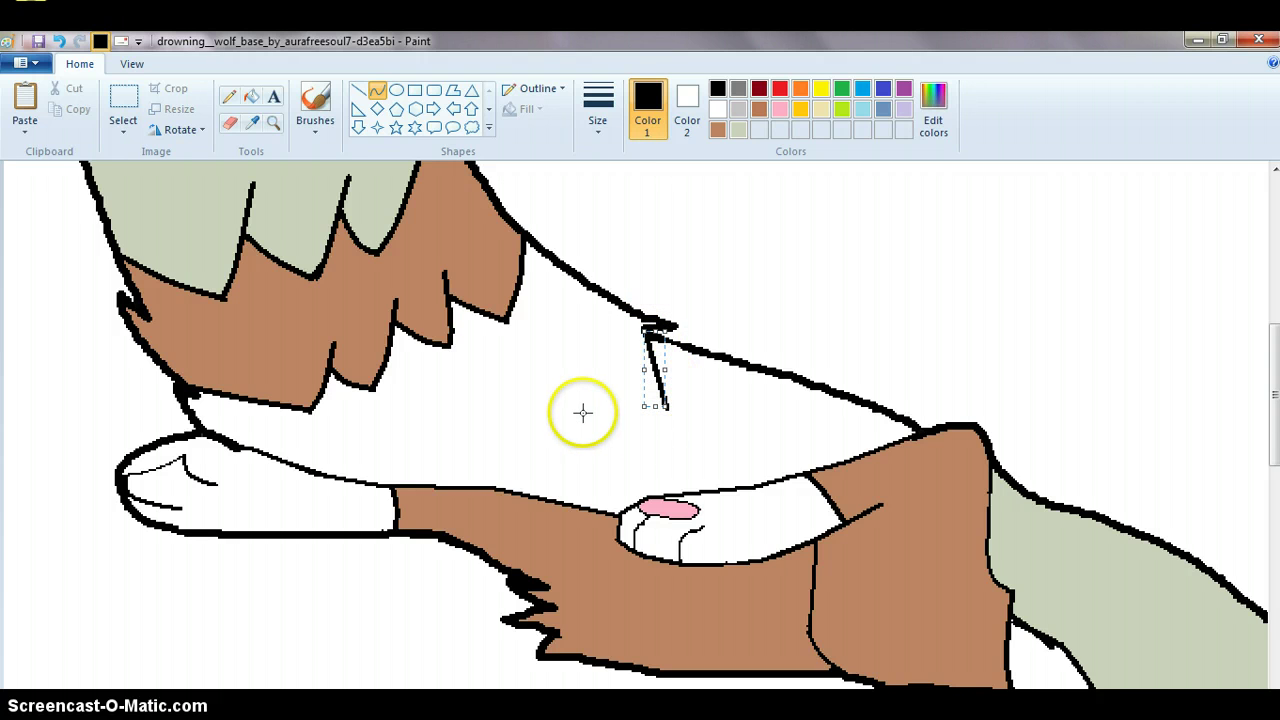
{"action": "left_click_drag", "start_coordinate": [600, 432], "coordinate": [663, 410]}
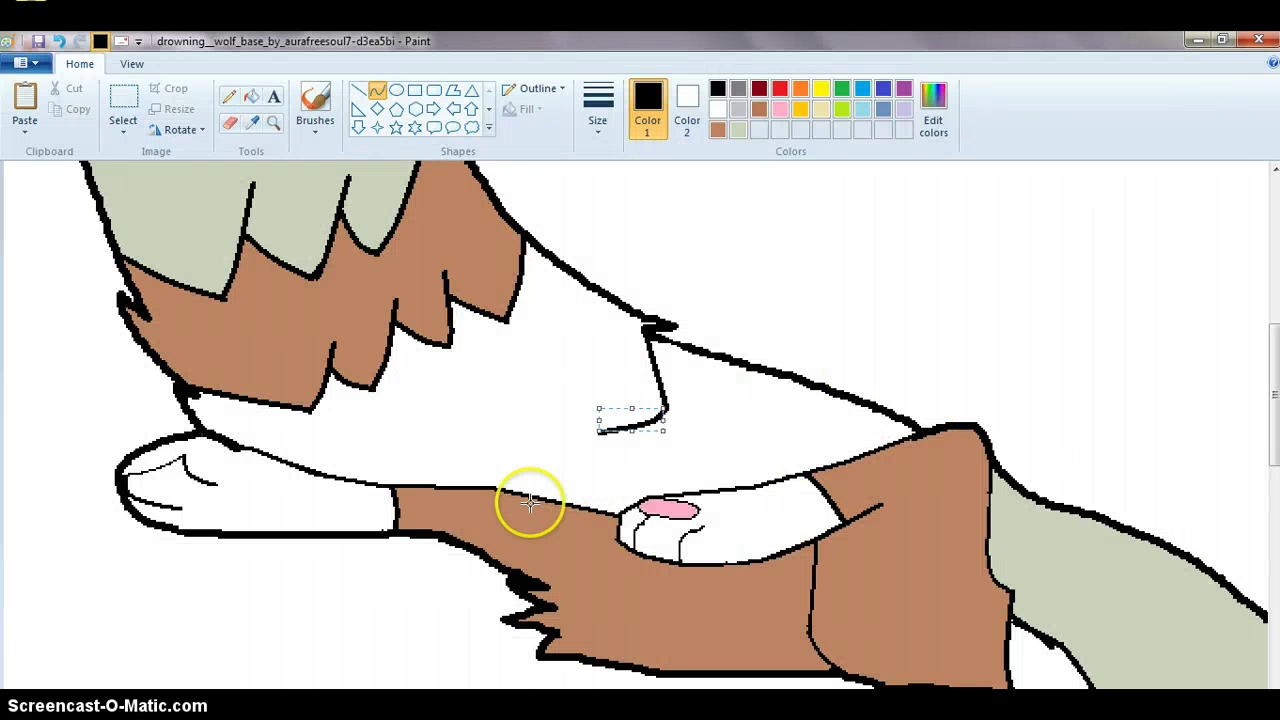
{"action": "left_click", "coordinate": [578, 444]}
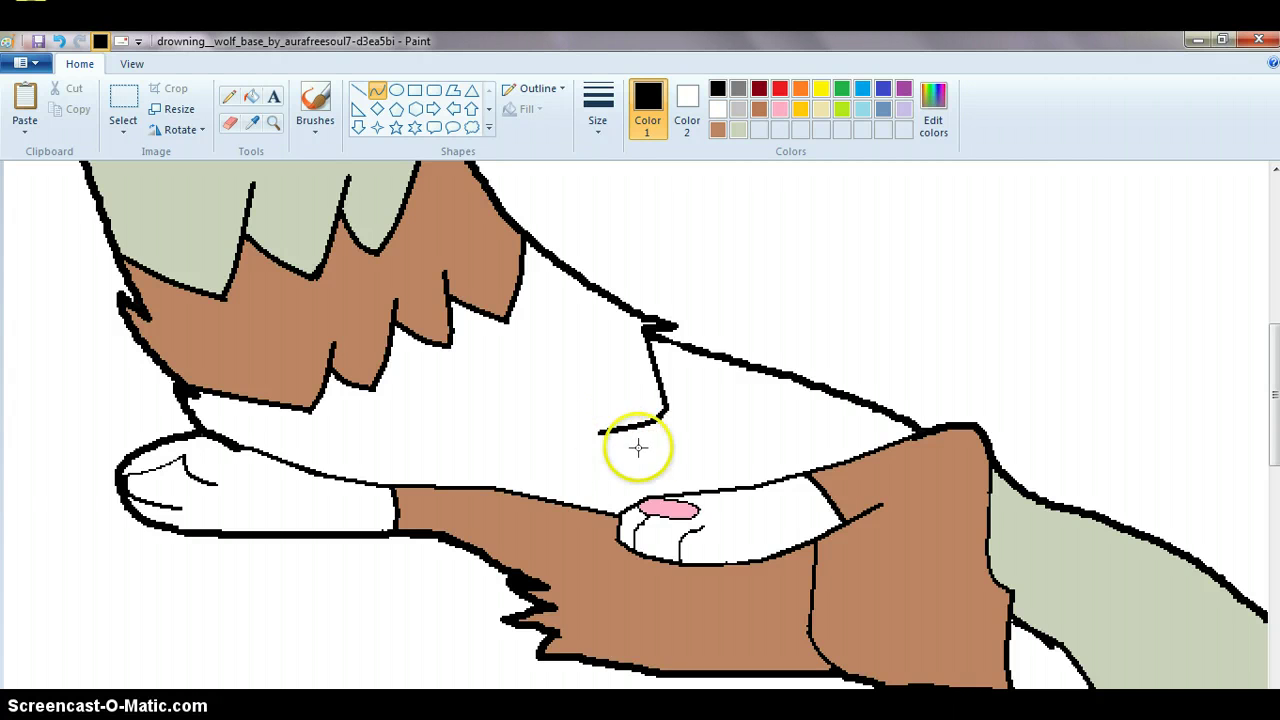
{"action": "mouse_move", "coordinate": [669, 447]}
{"action": "left_mouse_down"}
{"action": "mouse_move", "coordinate": [648, 441]}
{"action": "mouse_move", "coordinate": [594, 466]}
{"action": "mouse_move", "coordinate": [666, 449]}
{"action": "mouse_move", "coordinate": [598, 491]}
{"action": "mouse_move", "coordinate": [686, 466]}
{"action": "mouse_move", "coordinate": [632, 460]}
{"action": "mouse_move", "coordinate": [709, 466]}
{"action": "mouse_move", "coordinate": [690, 470]}
{"action": "left_mouse_up"}
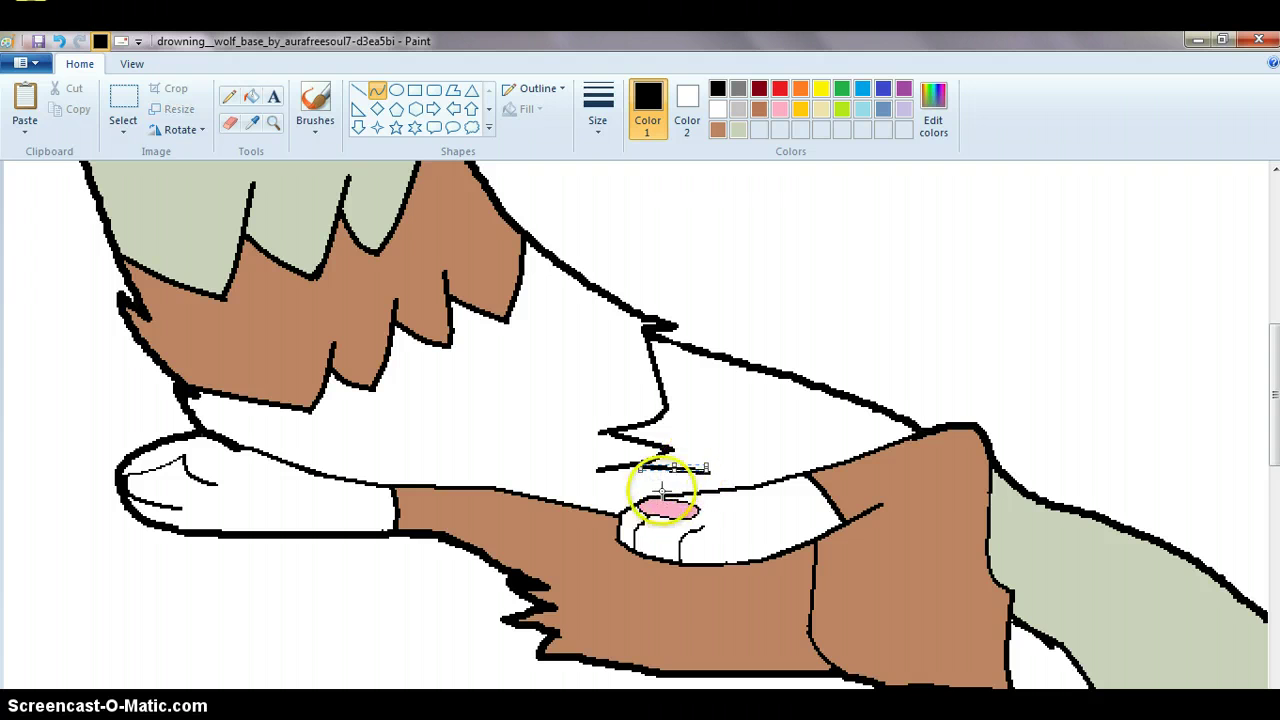
{"action": "mouse_move", "coordinate": [601, 507]}
{"action": "left_mouse_down"}
{"action": "mouse_move", "coordinate": [703, 466]}
{"action": "mouse_move", "coordinate": [690, 485]}
{"action": "mouse_move", "coordinate": [698, 478]}
{"action": "left_mouse_up"}
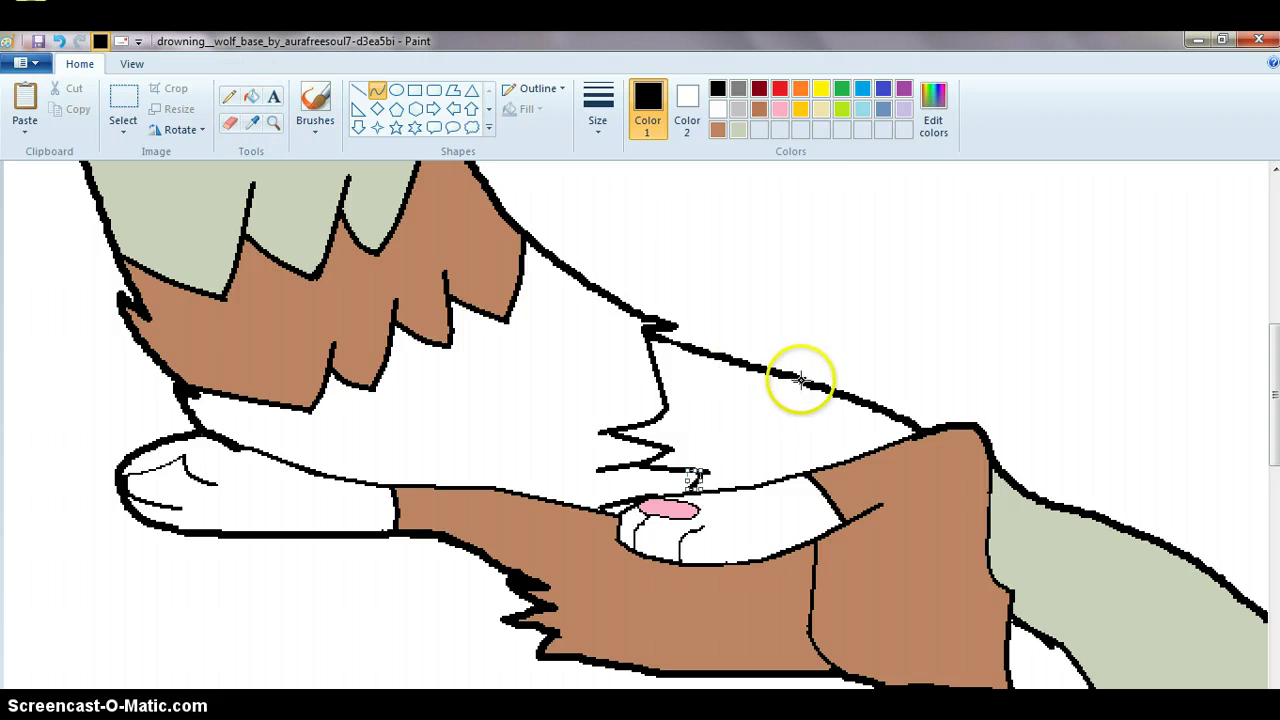
Draw a short black zigzag line across the tail's base, from its upper outline down to the brown thigh
{"action": "left_click_drag", "start_coordinate": [800, 380], "coordinate": [833, 428]}
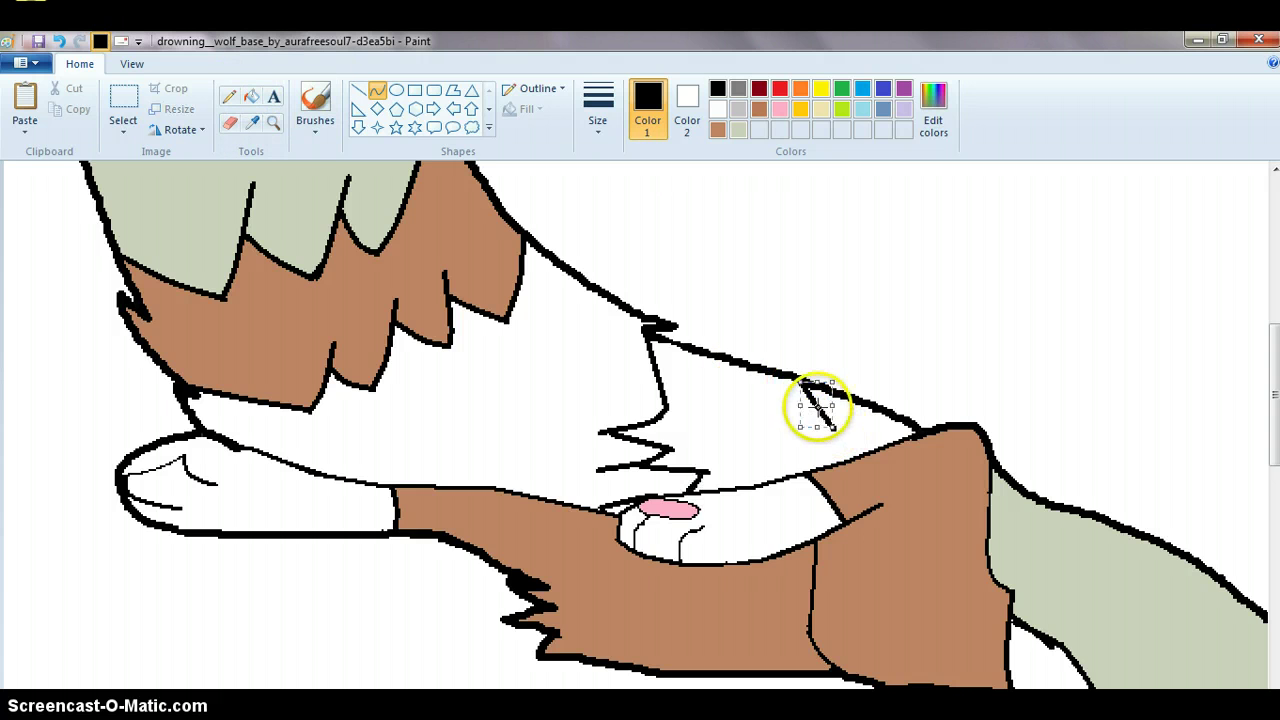
{"action": "left_click_drag", "start_coordinate": [777, 459], "coordinate": [834, 430]}
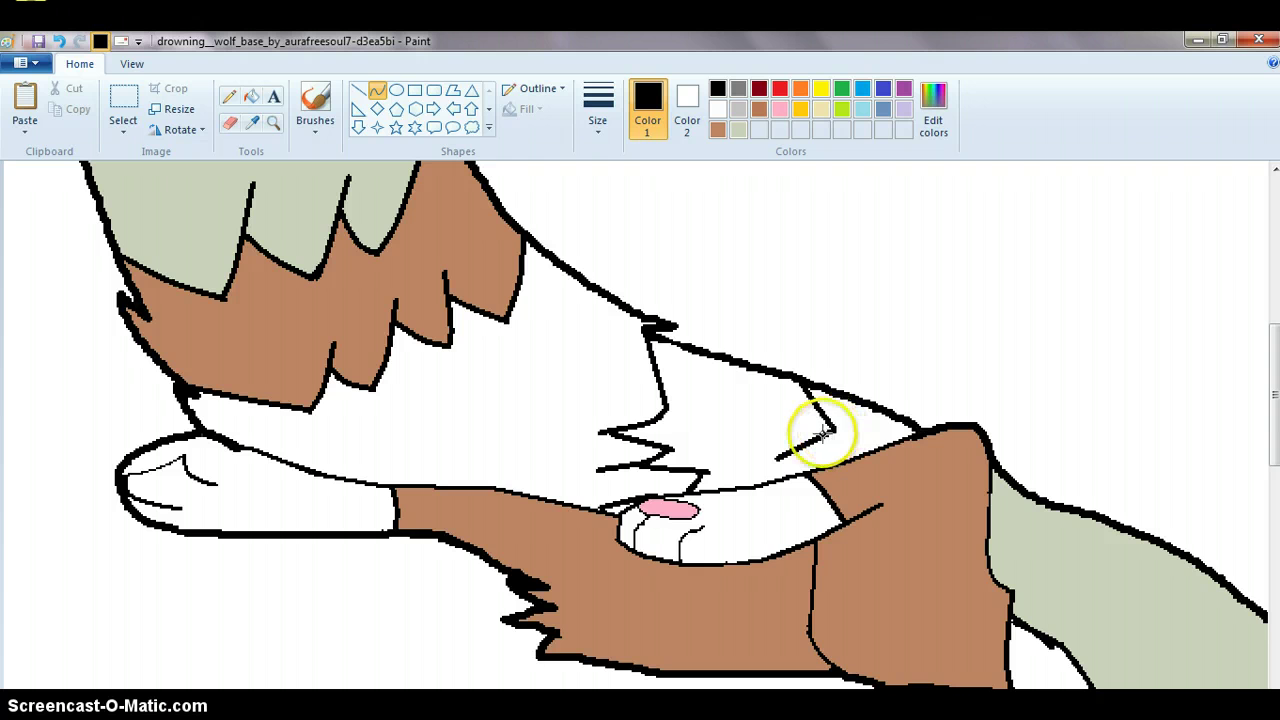
{"action": "left_click", "coordinate": [815, 435]}
{"action": "left_click", "coordinate": [816, 435]}
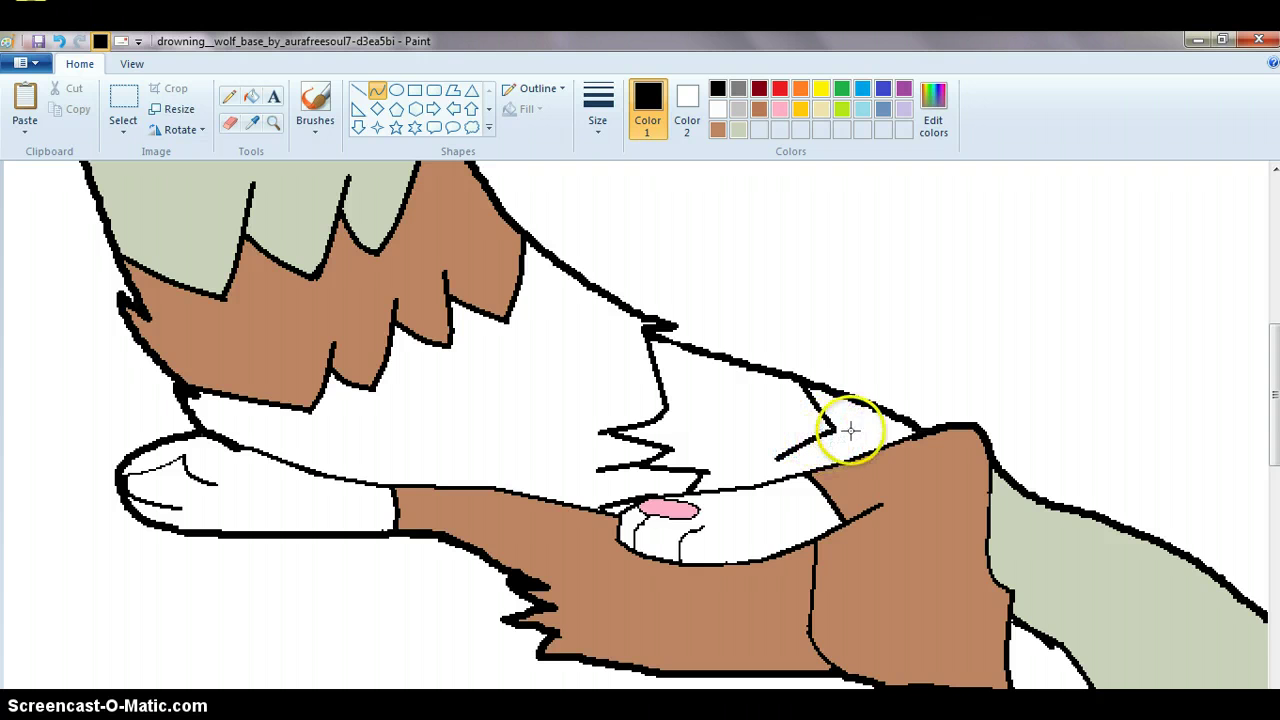
{"action": "left_click_drag", "start_coordinate": [817, 437], "coordinate": [860, 454]}
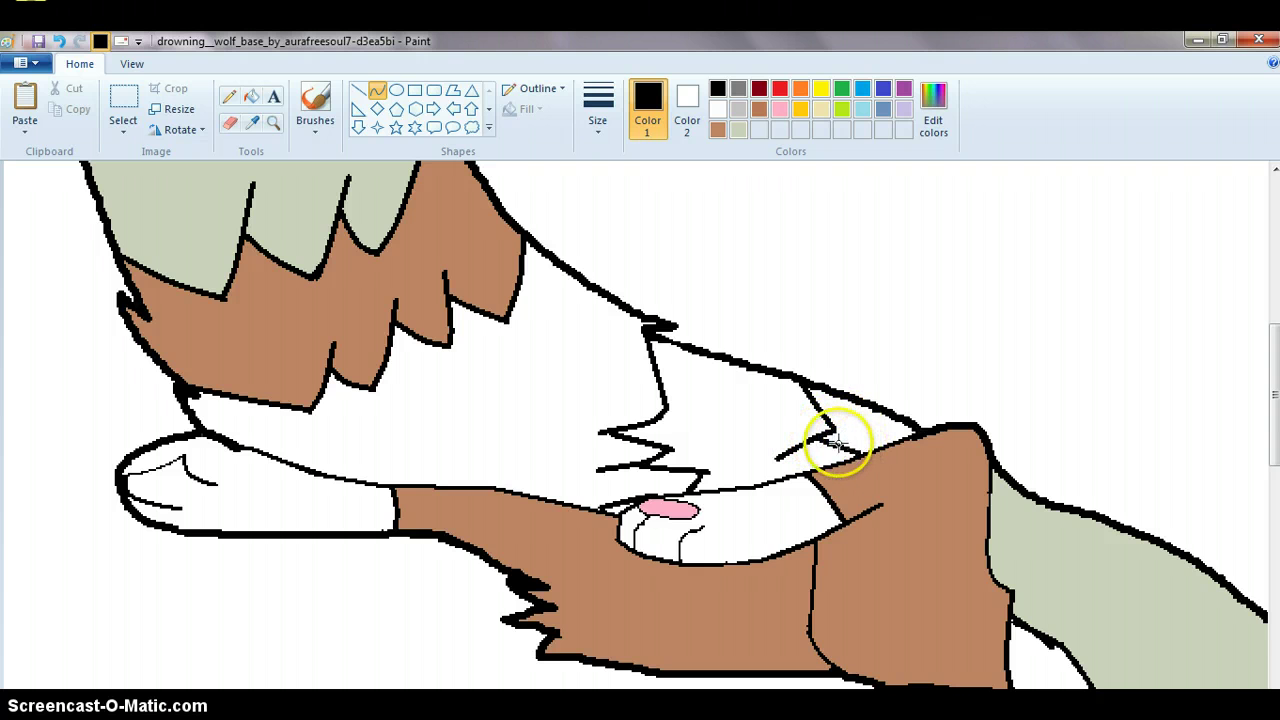
Fill the tail's third band and the small area at its base with pale grayish green, and the section between them with brown
{"action": "left_click", "coordinate": [253, 96]}
{"action": "left_click", "coordinate": [739, 129]}
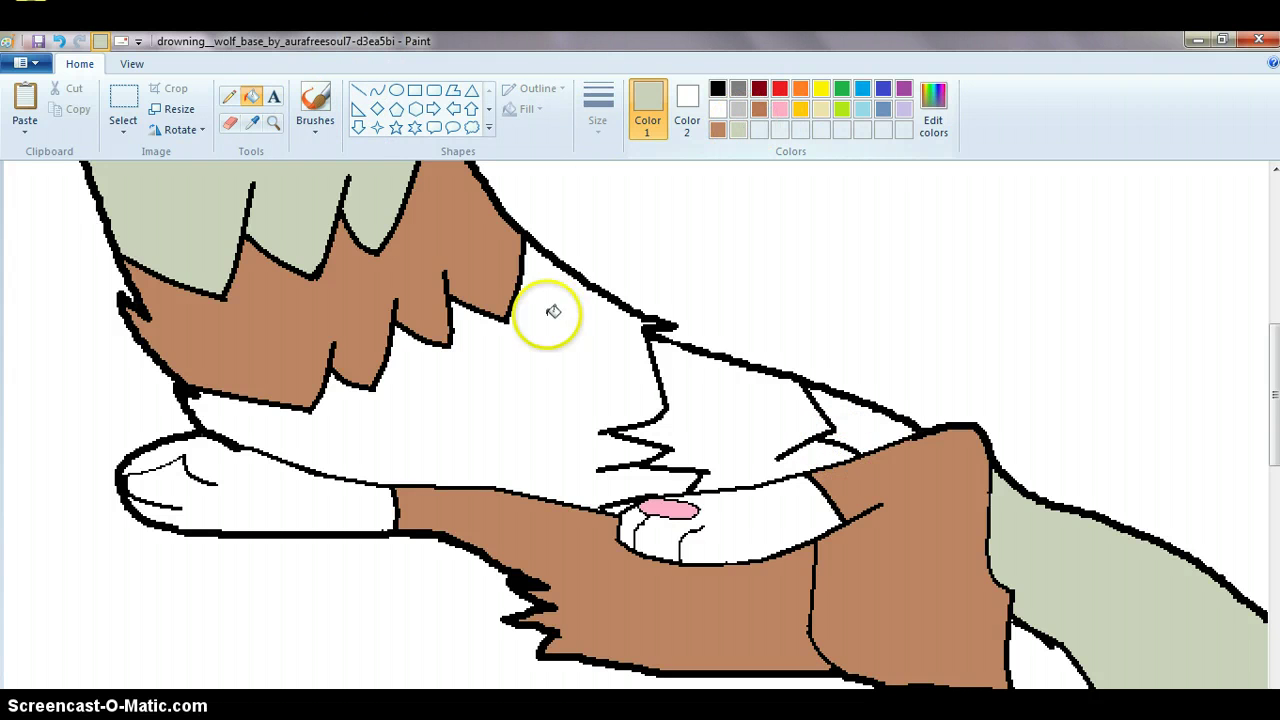
{"action": "left_click", "coordinate": [540, 338]}
{"action": "left_click", "coordinate": [849, 420]}
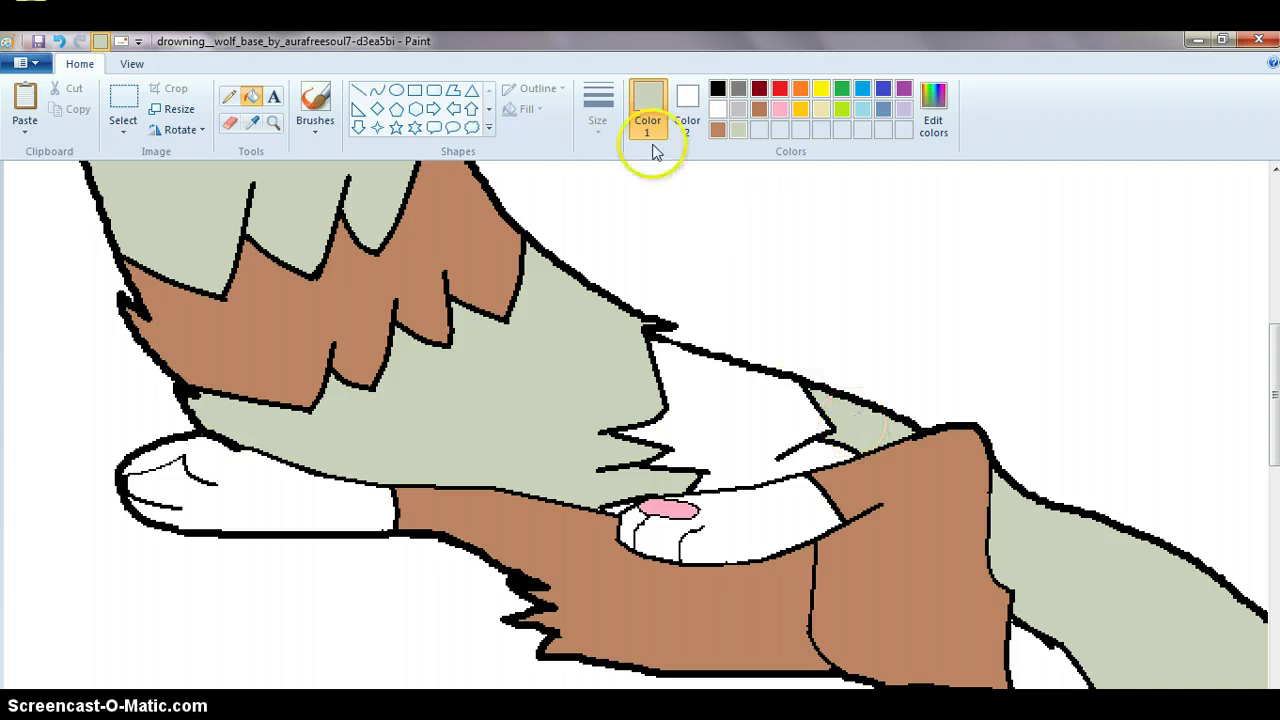
{"action": "left_click", "coordinate": [717, 131]}
{"action": "left_click", "coordinate": [726, 420]}
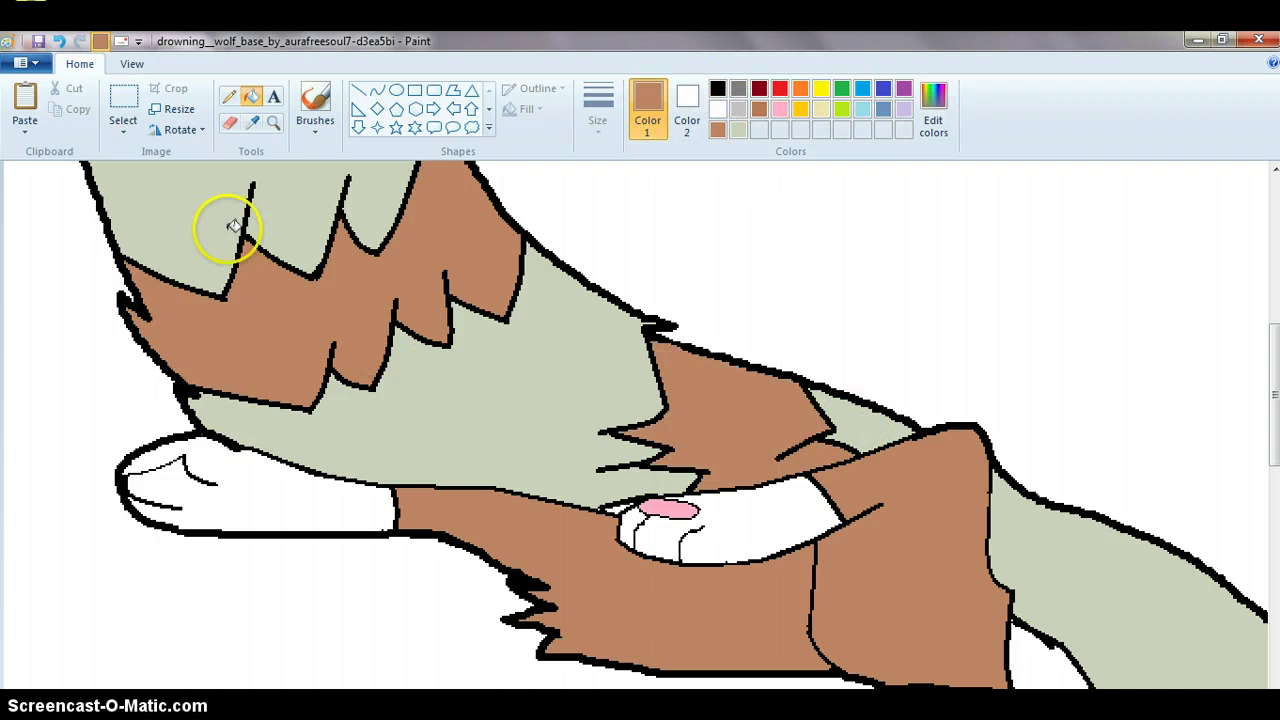
Fill the inner ear with pink
{"action": "left_click", "coordinate": [273, 122]}
{"action": "right_click", "coordinate": [436, 370]}
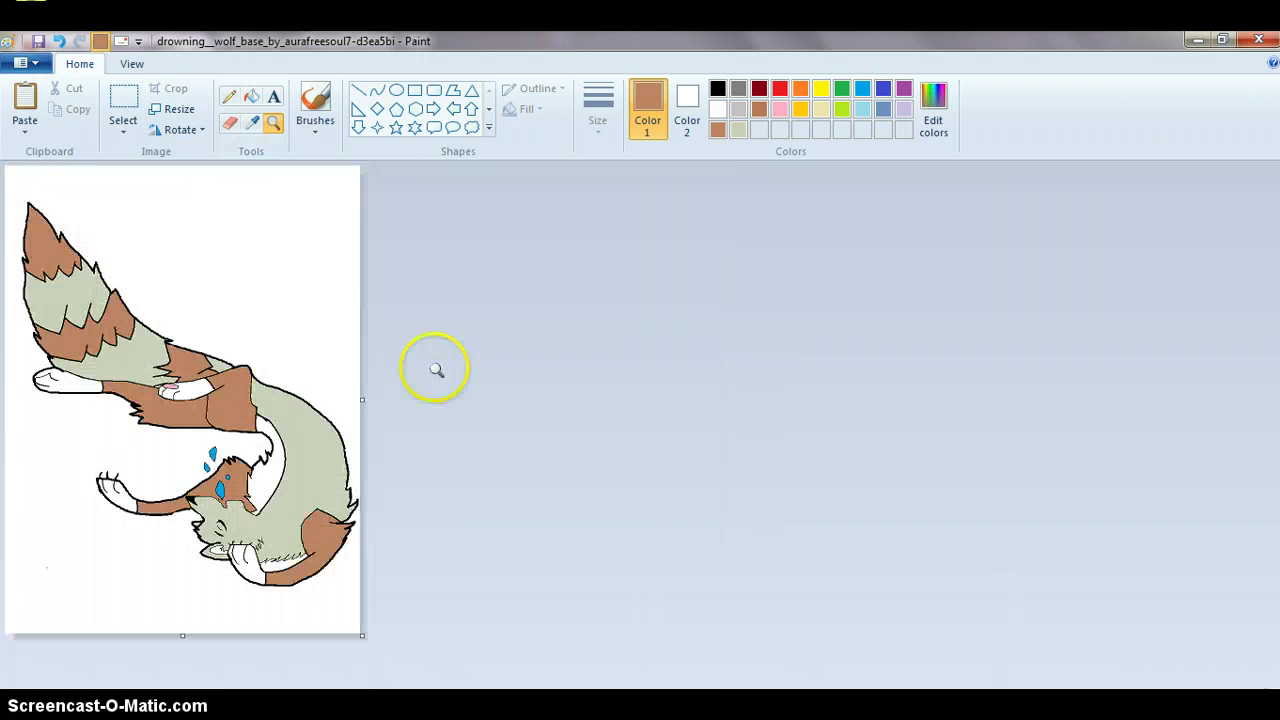
{"action": "left_click", "coordinate": [300, 482]}
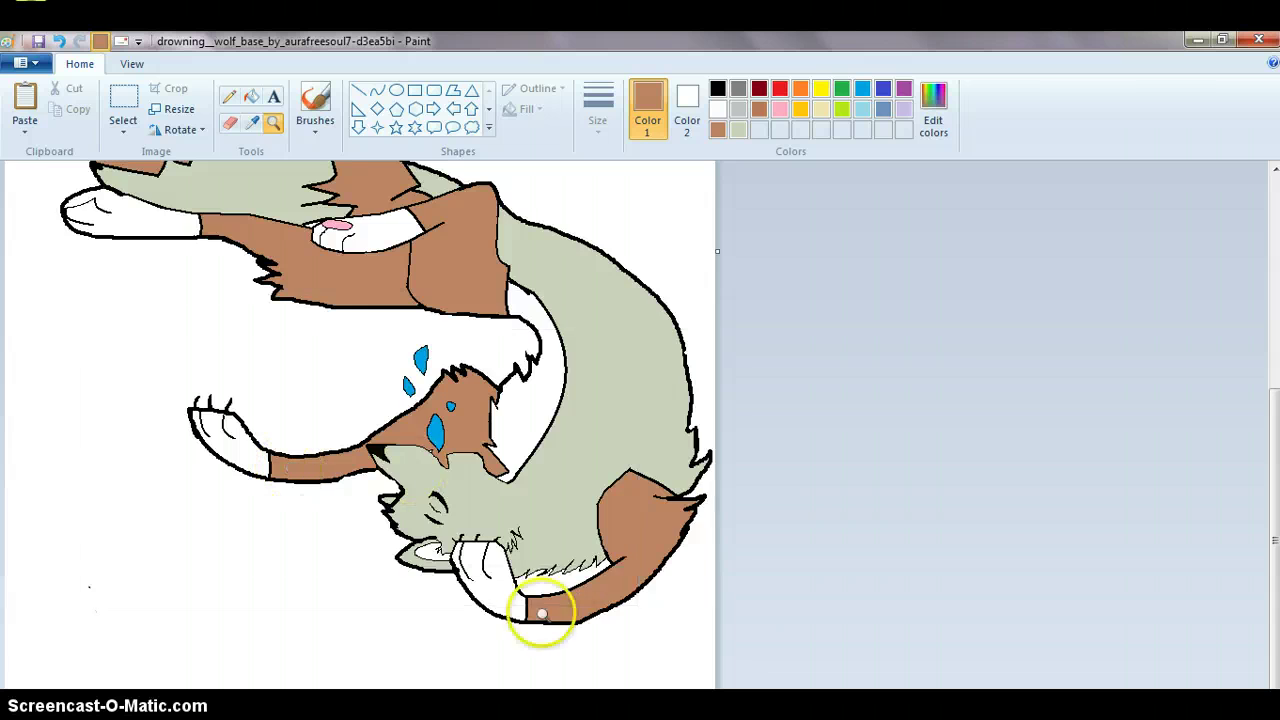
{"action": "left_click", "coordinate": [505, 580]}
{"action": "left_click", "coordinate": [768, 355]}
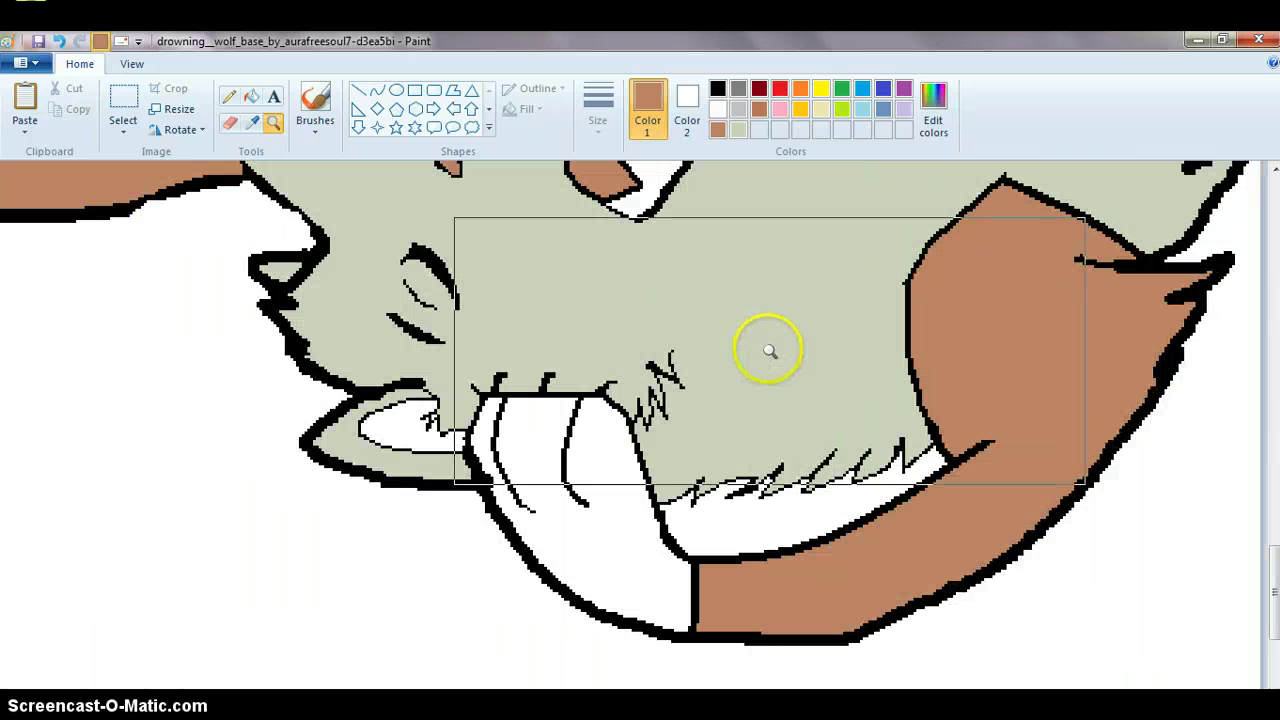
{"action": "left_click", "coordinate": [250, 97]}
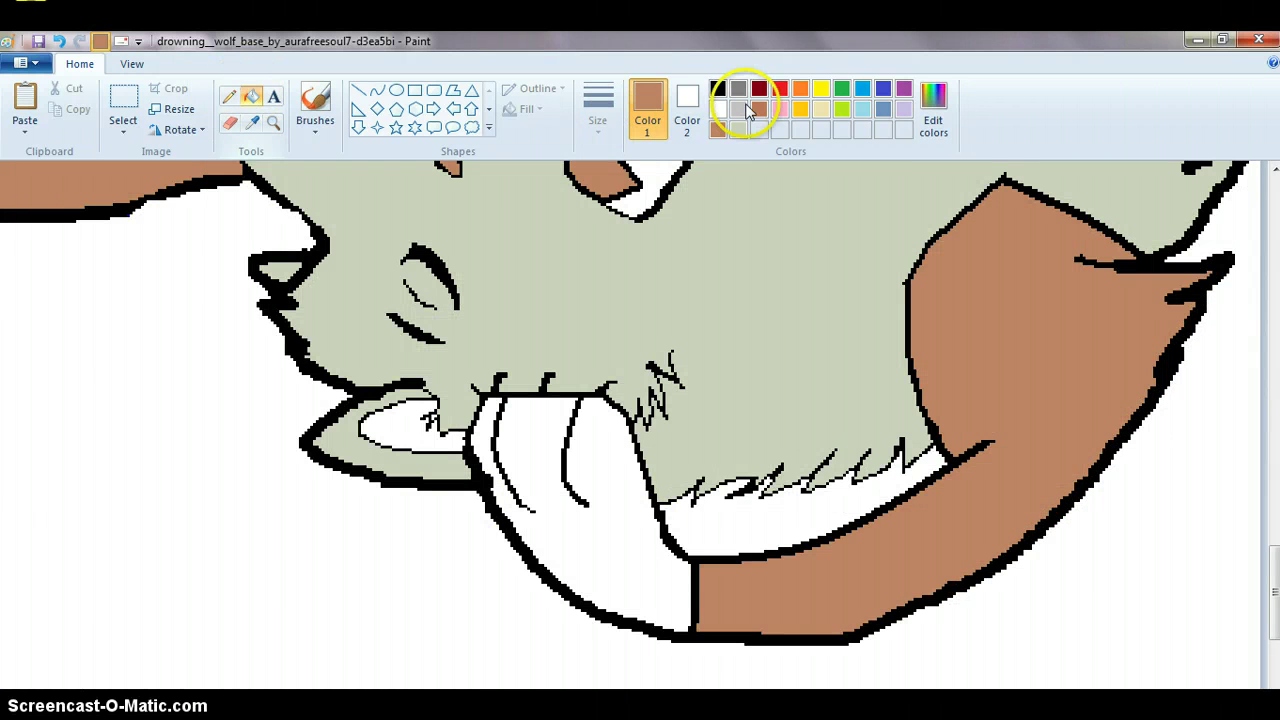
{"action": "left_click", "coordinate": [780, 109]}
{"action": "left_click", "coordinate": [399, 427]}
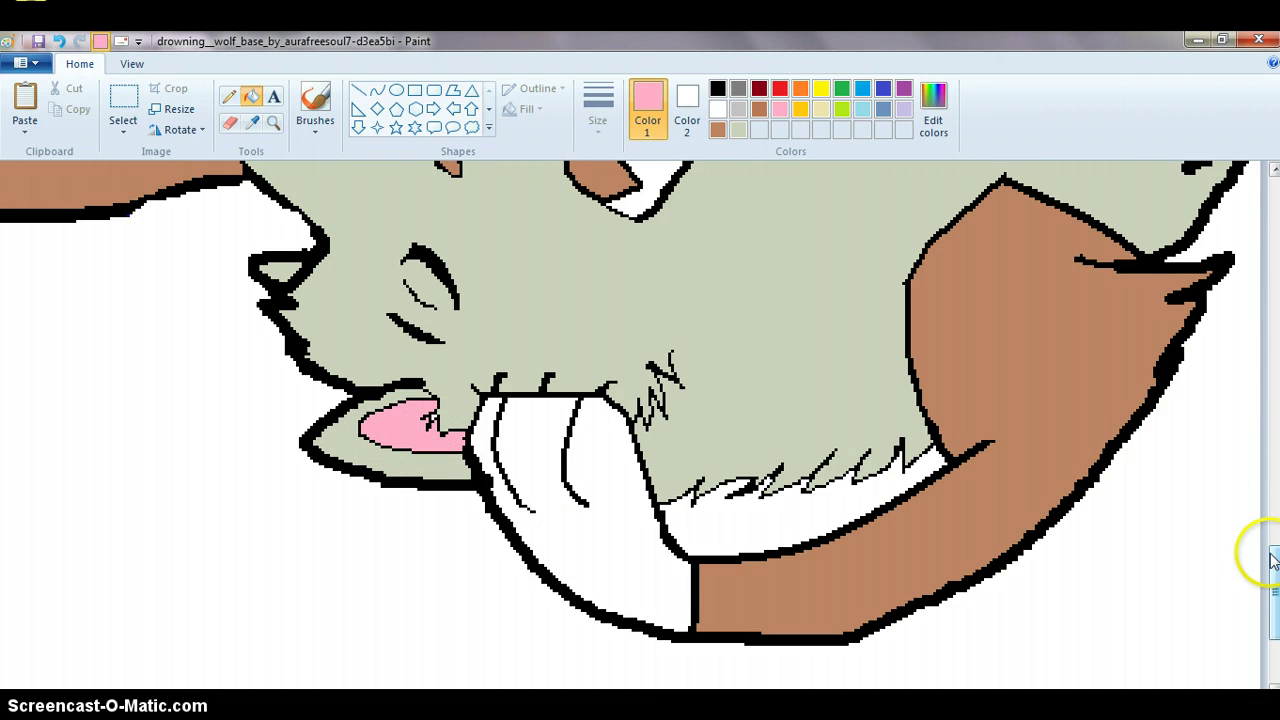
Try to extend the closed eye's upper line with a short black curve at its outer corner
{"action": "scroll", "coordinate": [1266, 546], "scroll_direction": "up", "scroll_amount": 3}
{"action": "left_click", "coordinate": [377, 90]}
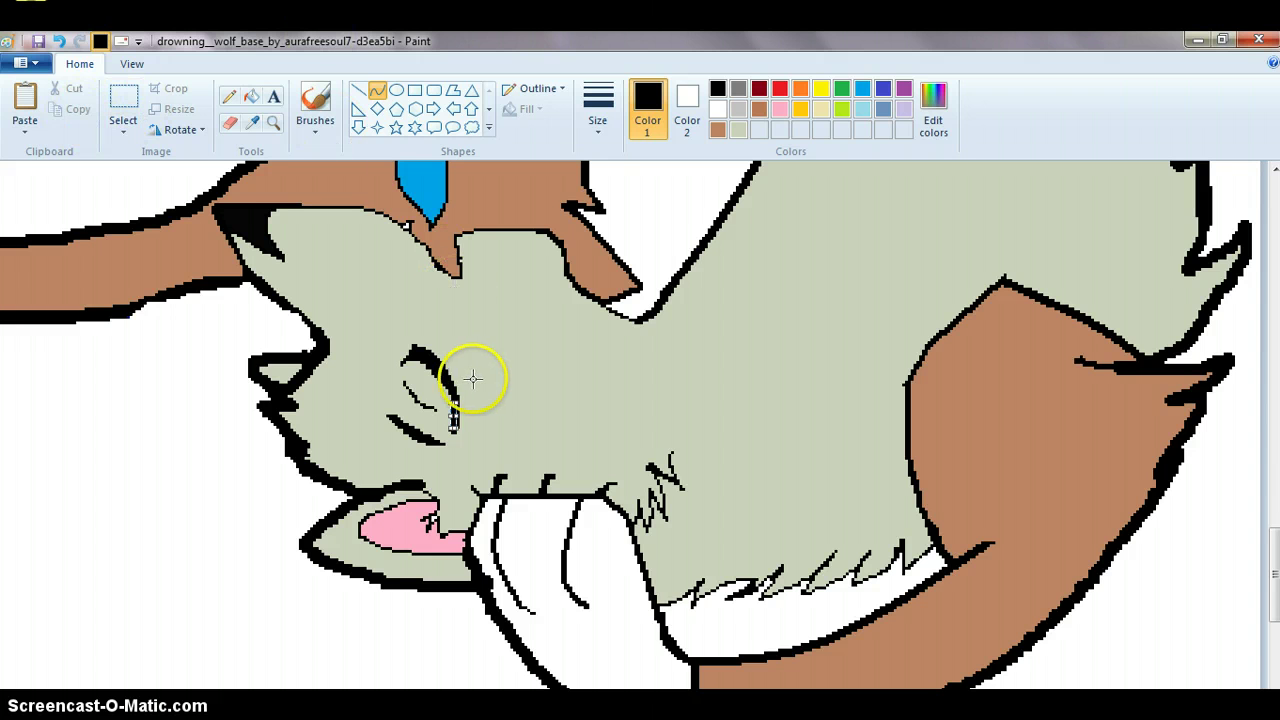
{"action": "mouse_move", "coordinate": [455, 400]}
{"action": "left_mouse_down"}
{"action": "mouse_move", "coordinate": [488, 426]}
{"action": "mouse_move", "coordinate": [456, 399]}
{"action": "left_mouse_up"}
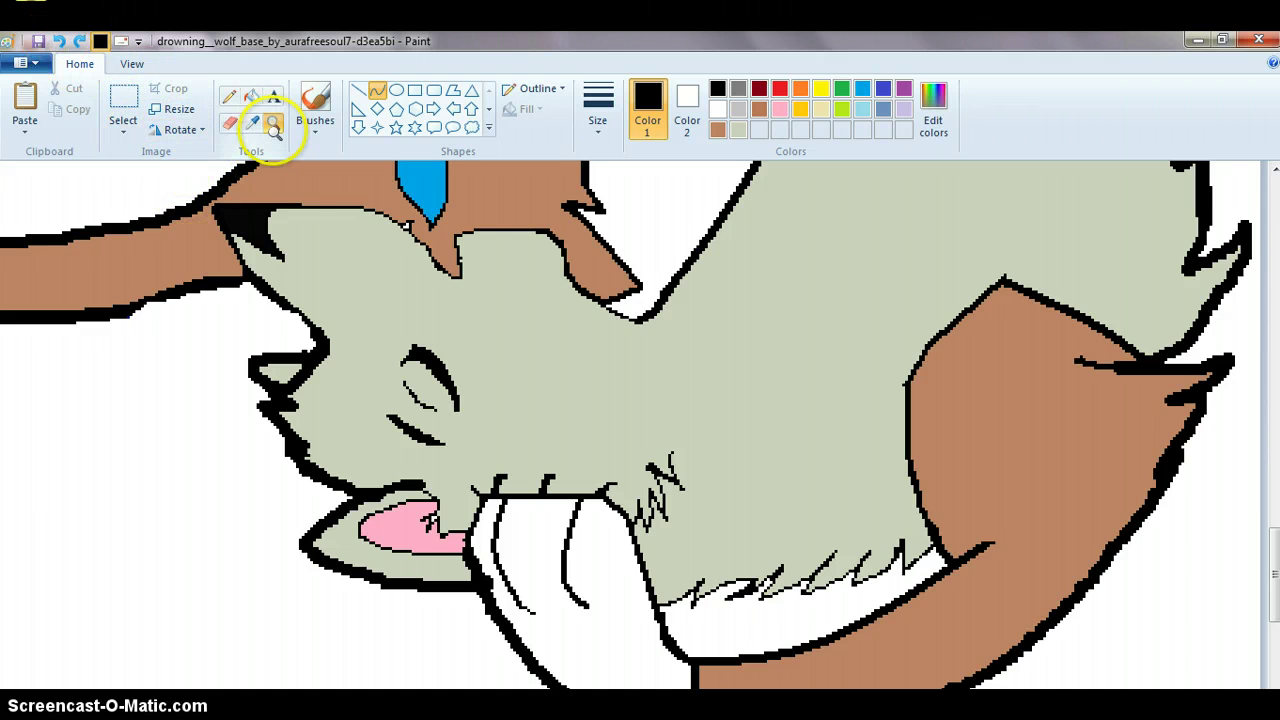
Fill the white background around the wolf with light turquoise
{"action": "left_click", "coordinate": [273, 124]}
{"action": "right_click", "coordinate": [285, 225]}
{"action": "right_click", "coordinate": [285, 228]}
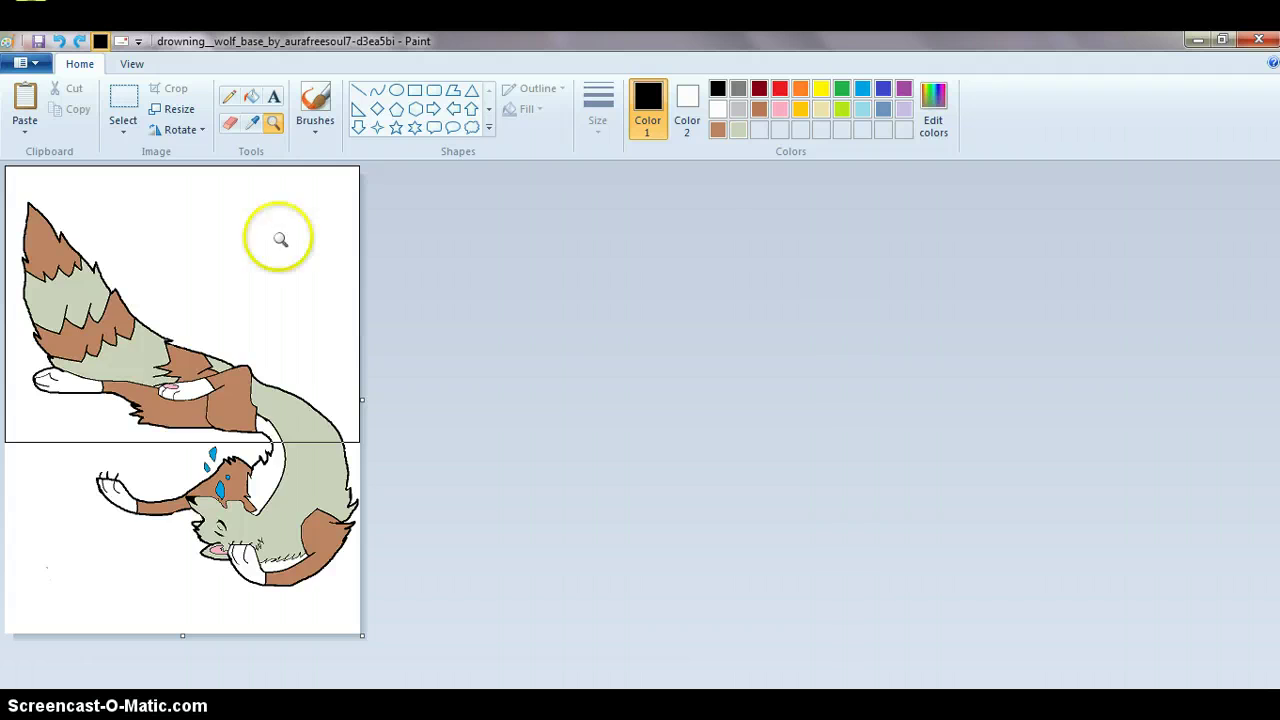
{"action": "left_click", "coordinate": [263, 429]}
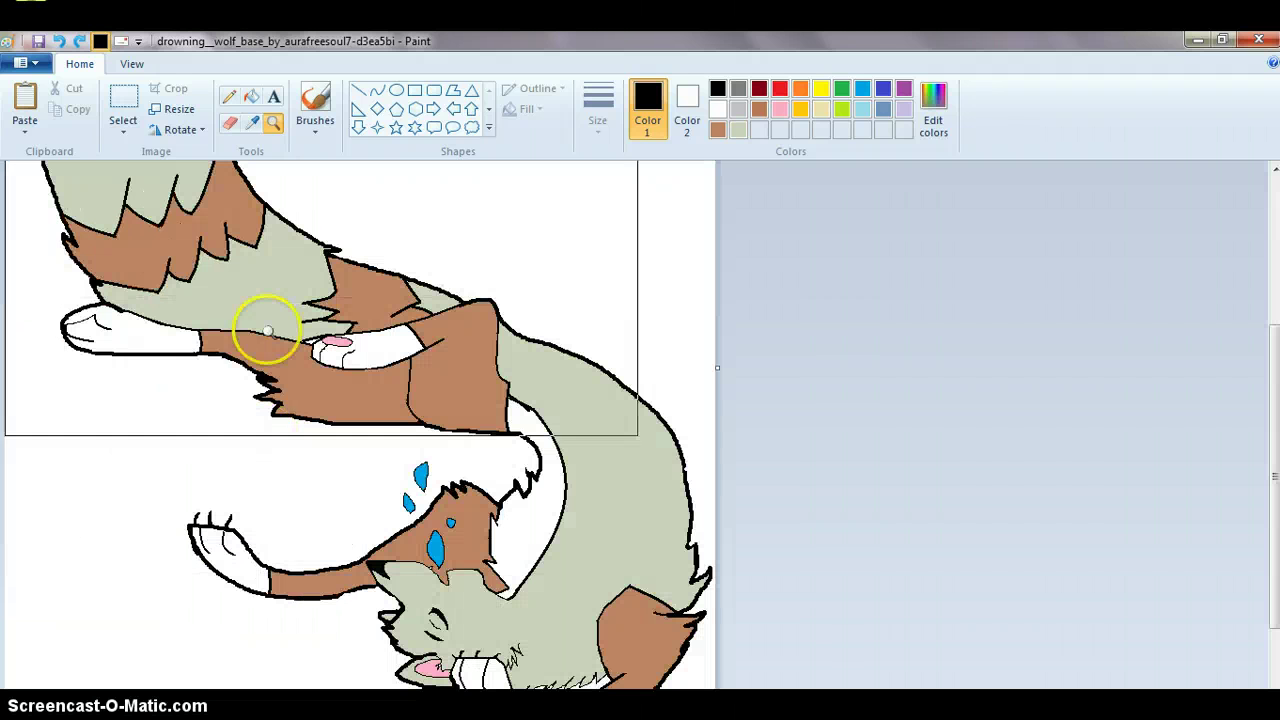
{"action": "right_click", "coordinate": [270, 225]}
{"action": "left_click", "coordinate": [251, 96]}
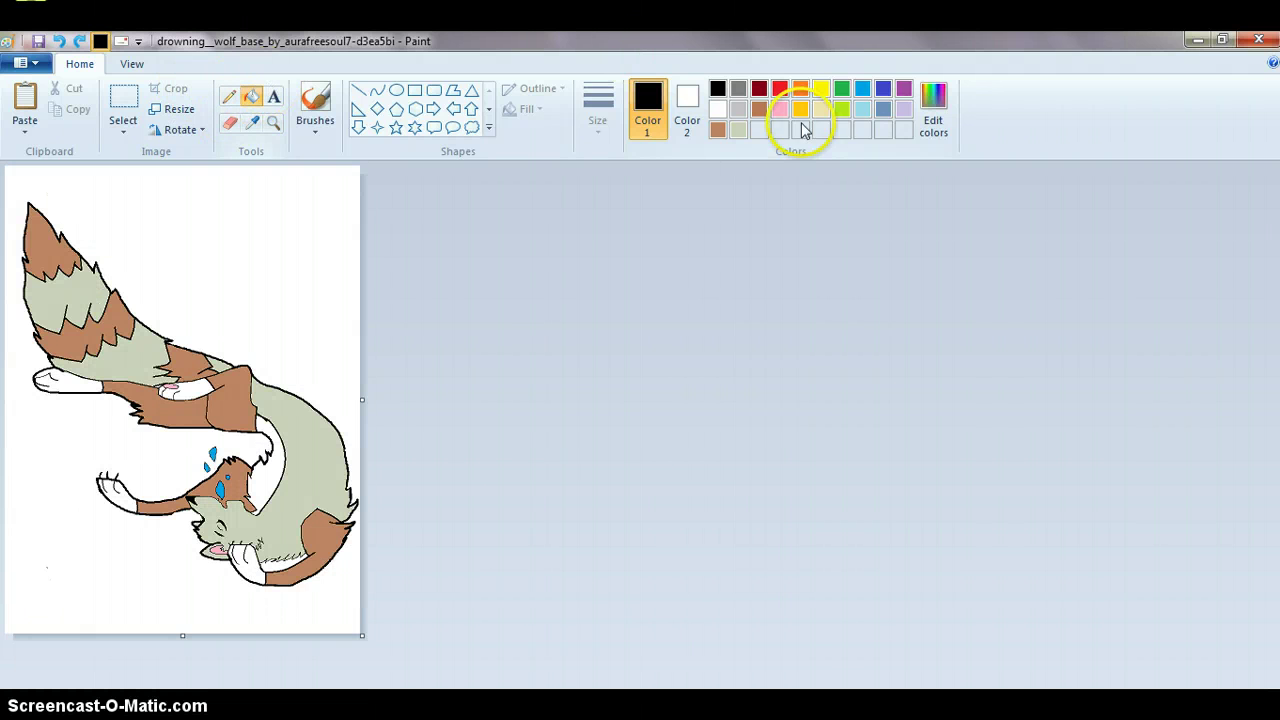
{"action": "left_click", "coordinate": [862, 109]}
{"action": "left_click", "coordinate": [307, 288]}
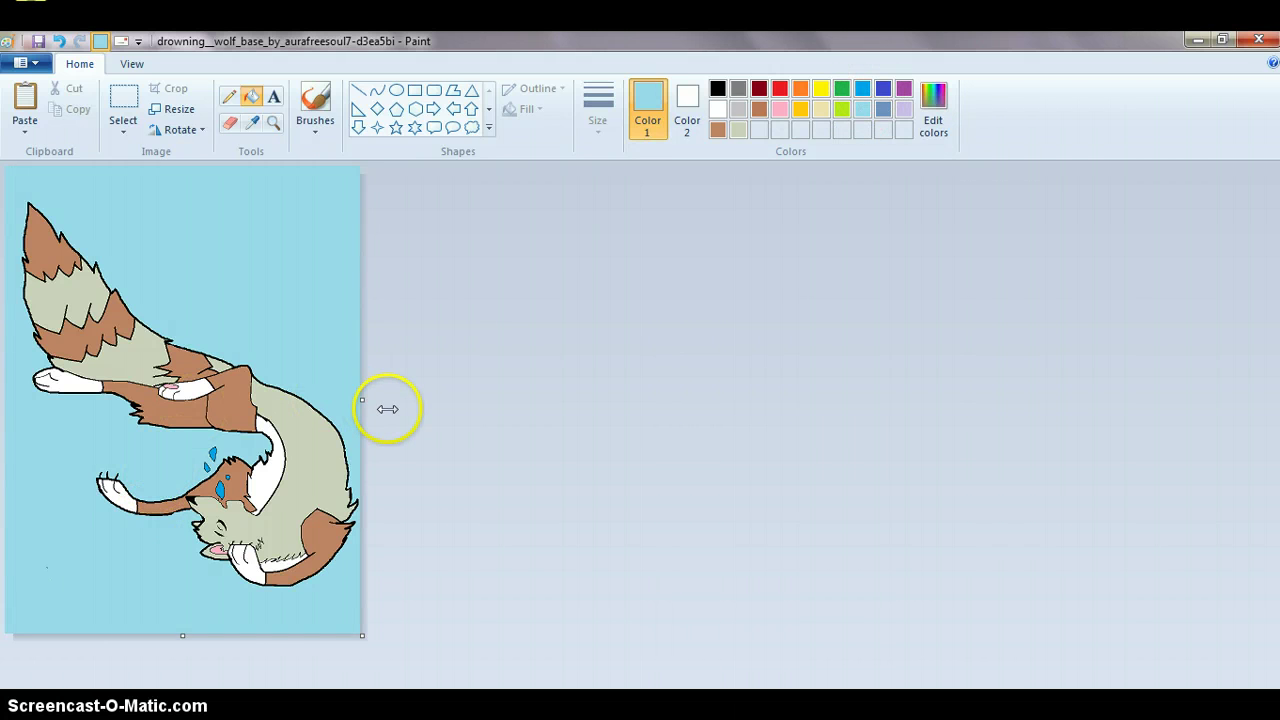
Scribble turquoise-blue strokes along all edges of the background with the Crayon brush
{"action": "left_click", "coordinate": [273, 122]}
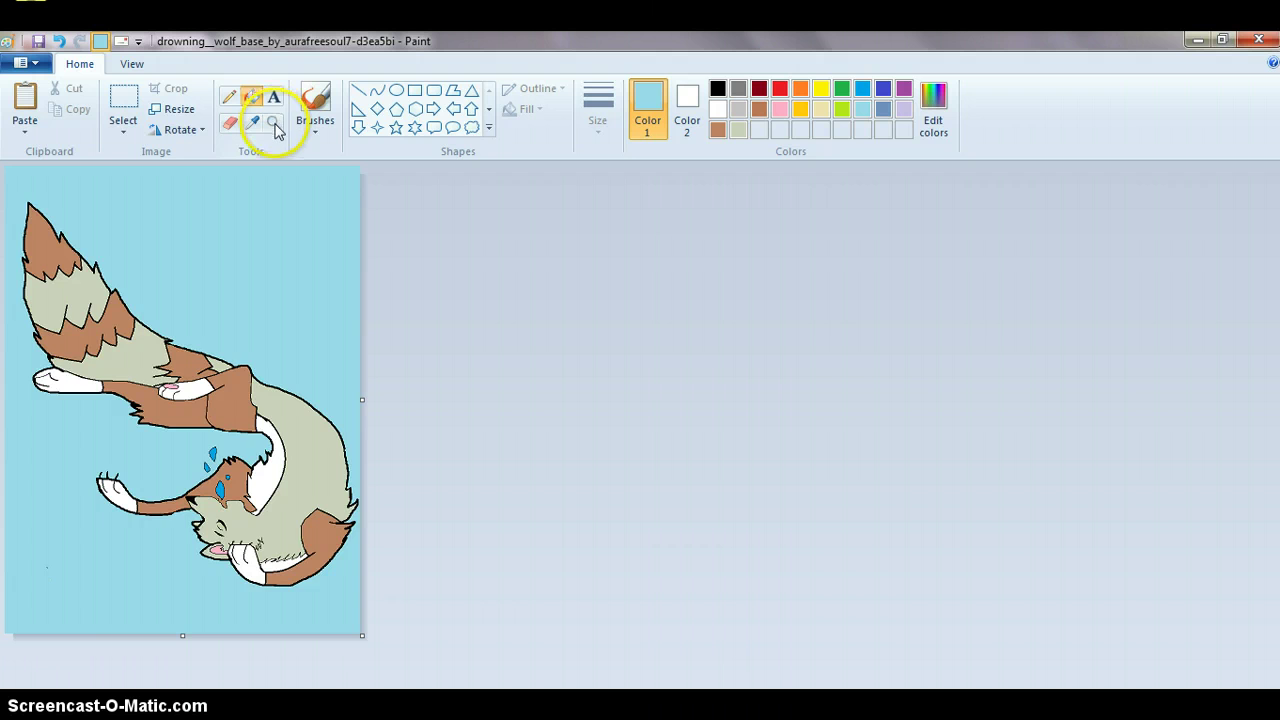
{"action": "right_click", "coordinate": [278, 291]}
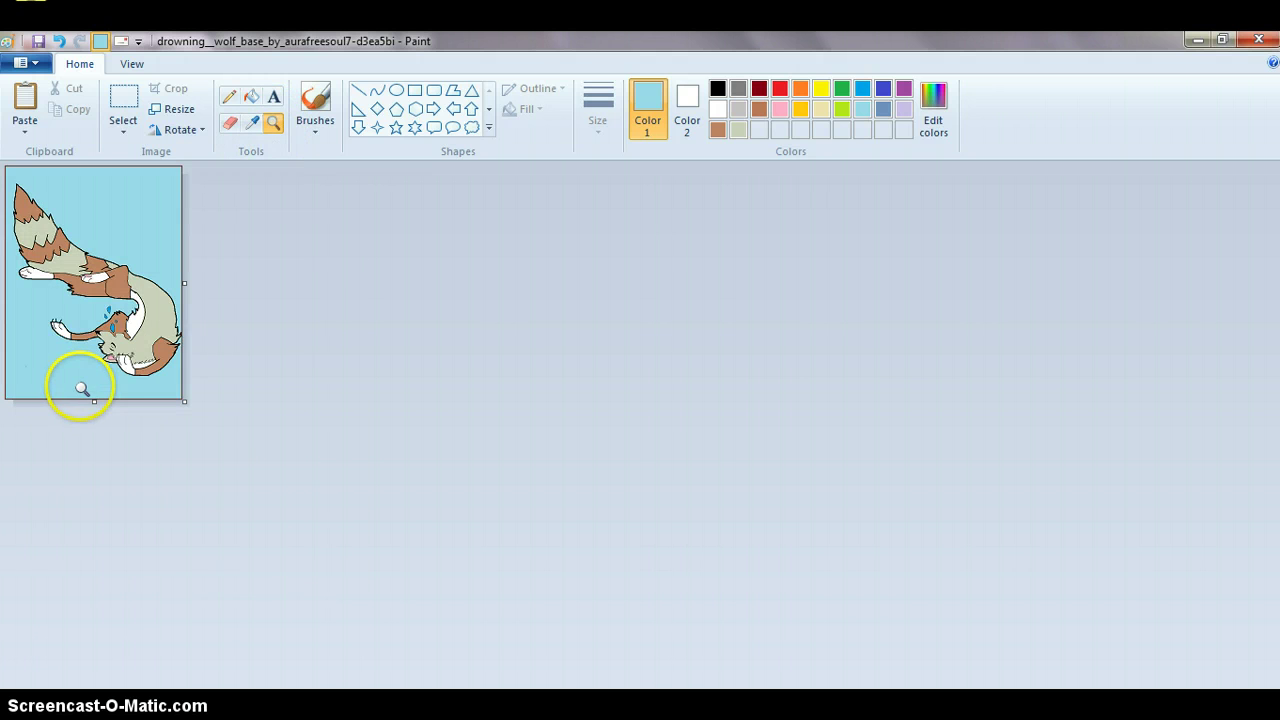
{"action": "left_click", "coordinate": [82, 388]}
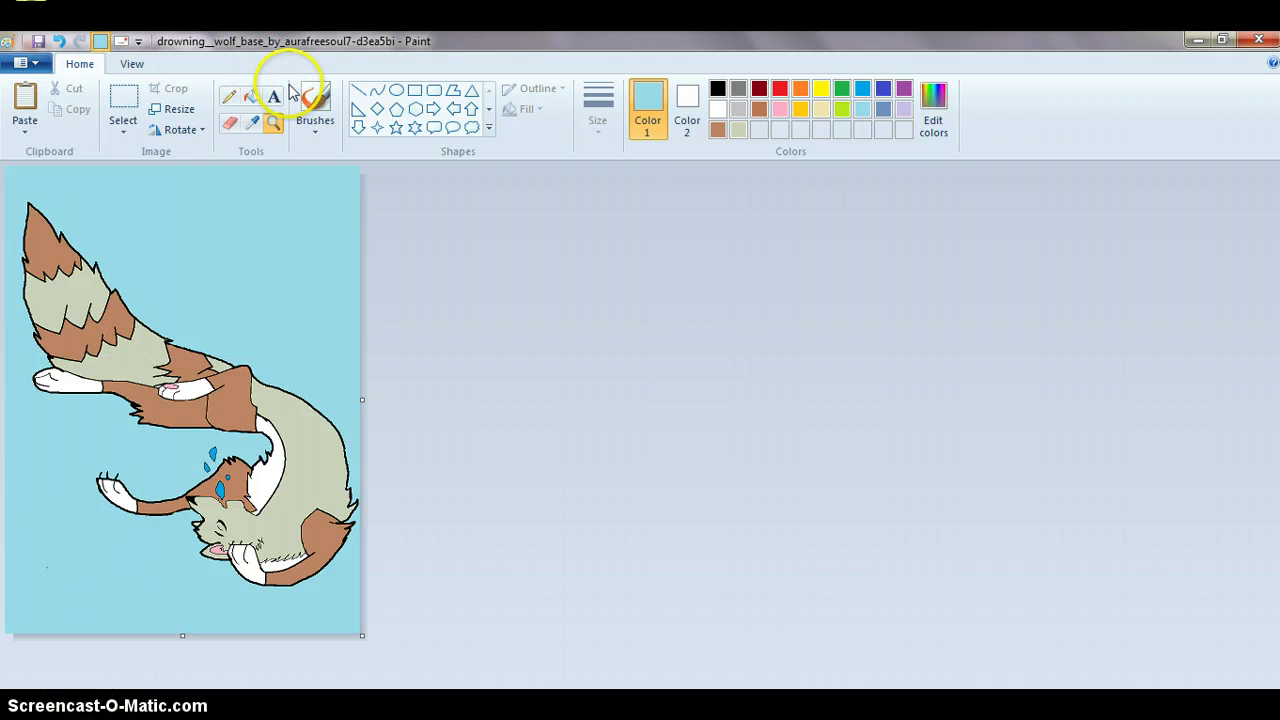
{"action": "left_click", "coordinate": [862, 88]}
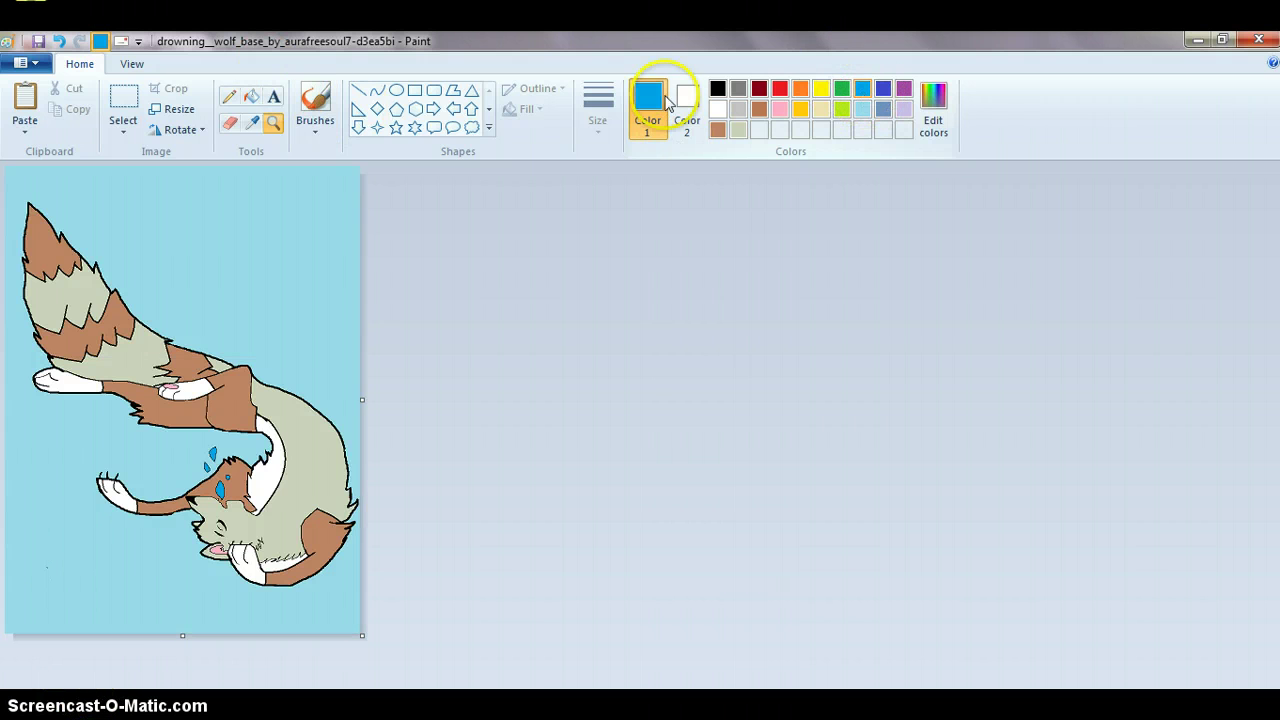
{"action": "left_click", "coordinate": [315, 128]}
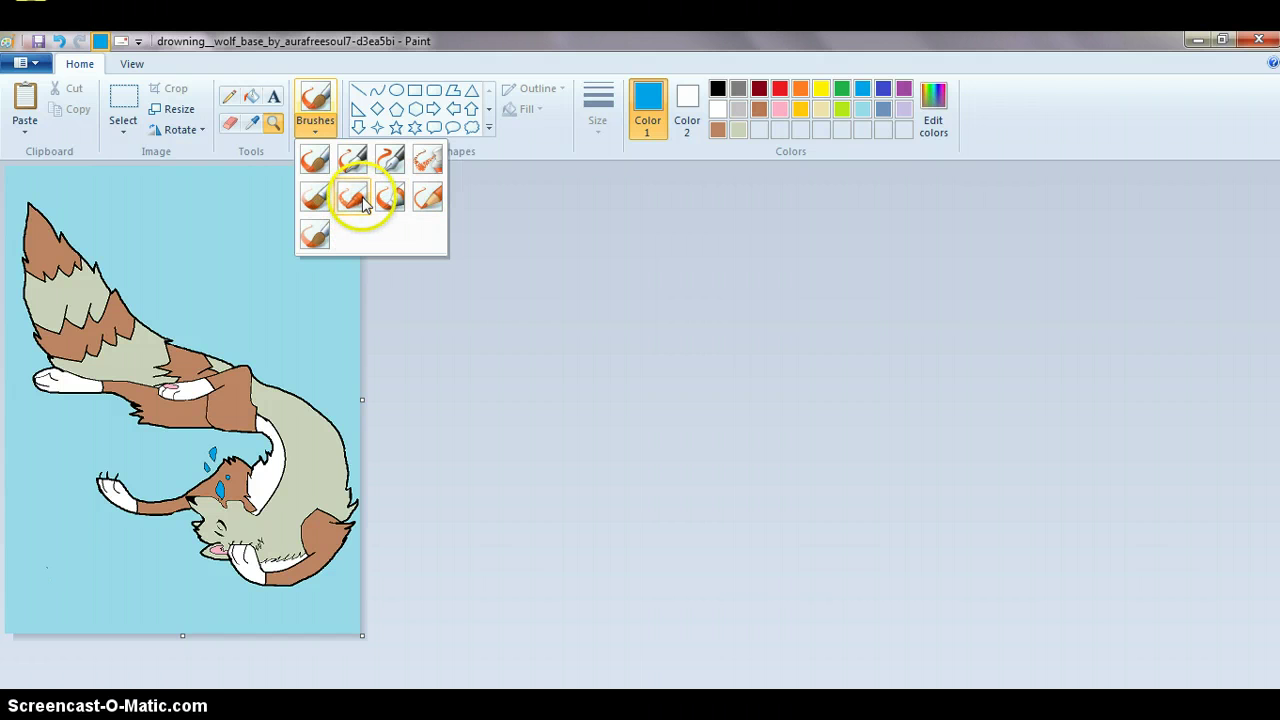
{"action": "left_click", "coordinate": [353, 198]}
{"action": "mouse_move", "coordinate": [36, 607]}
{"action": "left_mouse_down"}
{"action": "mouse_move", "coordinate": [31, 569]}
{"action": "mouse_move", "coordinate": [20, 591]}
{"action": "mouse_move", "coordinate": [34, 534]}
{"action": "mouse_move", "coordinate": [18, 490]}
{"action": "mouse_move", "coordinate": [17, 600]}
{"action": "mouse_move", "coordinate": [29, 534]}
{"action": "mouse_move", "coordinate": [120, 606]}
{"action": "mouse_move", "coordinate": [18, 495]}
{"action": "mouse_move", "coordinate": [23, 223]}
{"action": "mouse_move", "coordinate": [12, 330]}
{"action": "mouse_move", "coordinate": [14, 275]}
{"action": "left_mouse_up"}
{"action": "left_click", "coordinate": [59, 41]}
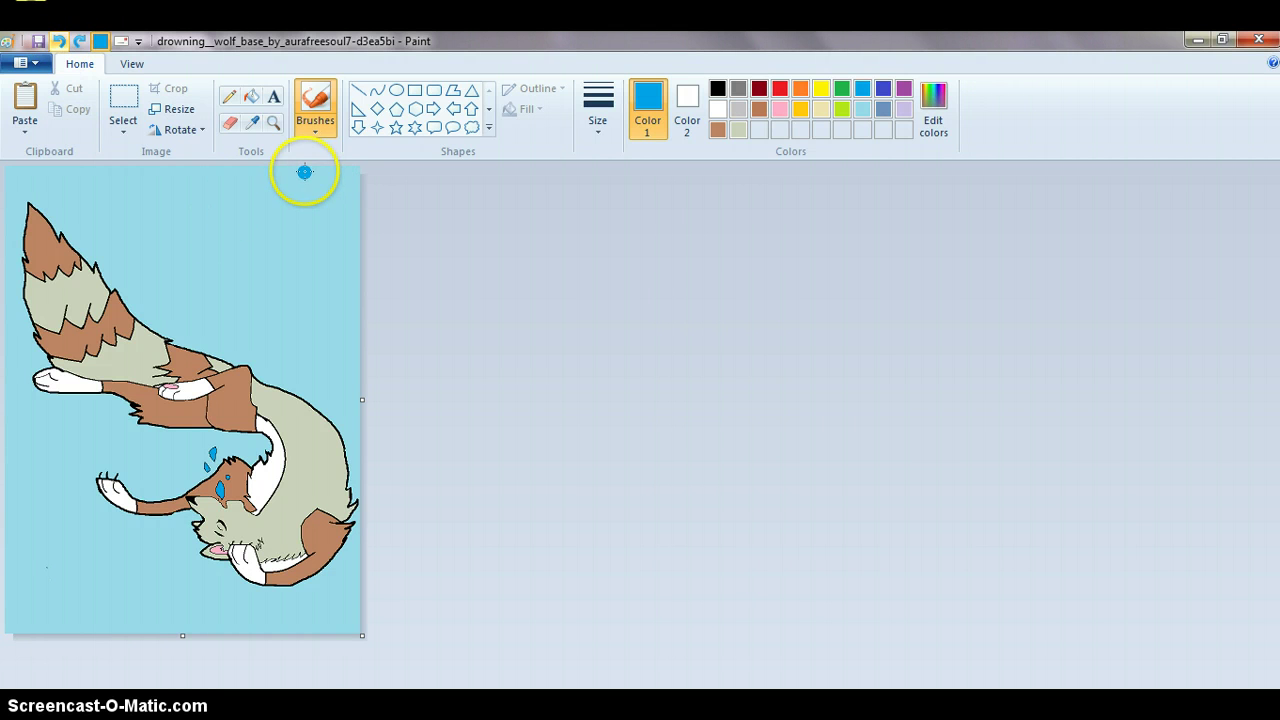
{"action": "mouse_move", "coordinate": [308, 203]}
{"action": "left_mouse_down"}
{"action": "mouse_move", "coordinate": [346, 208]}
{"action": "mouse_move", "coordinate": [296, 197]}
{"action": "mouse_move", "coordinate": [271, 207]}
{"action": "mouse_move", "coordinate": [114, 137]}
{"action": "mouse_move", "coordinate": [66, 141]}
{"action": "mouse_move", "coordinate": [68, 163]}
{"action": "mouse_move", "coordinate": [40, 172]}
{"action": "mouse_move", "coordinate": [77, 188]}
{"action": "mouse_move", "coordinate": [28, 135]}
{"action": "mouse_move", "coordinate": [139, 207]}
{"action": "mouse_move", "coordinate": [77, 162]}
{"action": "left_mouse_up"}
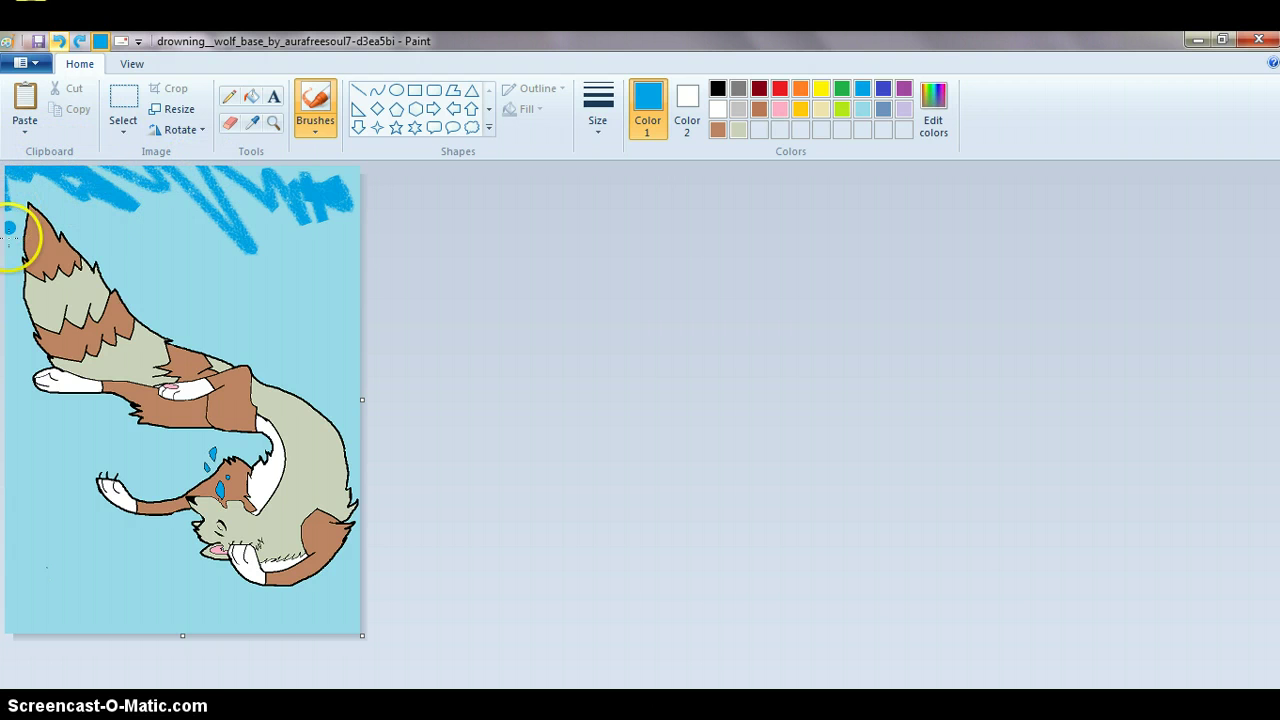
{"action": "mouse_move", "coordinate": [12, 296]}
{"action": "left_mouse_down"}
{"action": "mouse_move", "coordinate": [15, 606]}
{"action": "mouse_move", "coordinate": [42, 609]}
{"action": "mouse_move", "coordinate": [93, 580]}
{"action": "mouse_move", "coordinate": [96, 624]}
{"action": "mouse_move", "coordinate": [72, 596]}
{"action": "mouse_move", "coordinate": [154, 628]}
{"action": "mouse_move", "coordinate": [144, 612]}
{"action": "mouse_move", "coordinate": [174, 603]}
{"action": "mouse_move", "coordinate": [318, 652]}
{"action": "mouse_move", "coordinate": [297, 605]}
{"action": "mouse_move", "coordinate": [387, 619]}
{"action": "mouse_move", "coordinate": [386, 563]}
{"action": "left_mouse_up"}
{"action": "left_click_drag", "start_coordinate": [347, 395], "coordinate": [352, 330]}
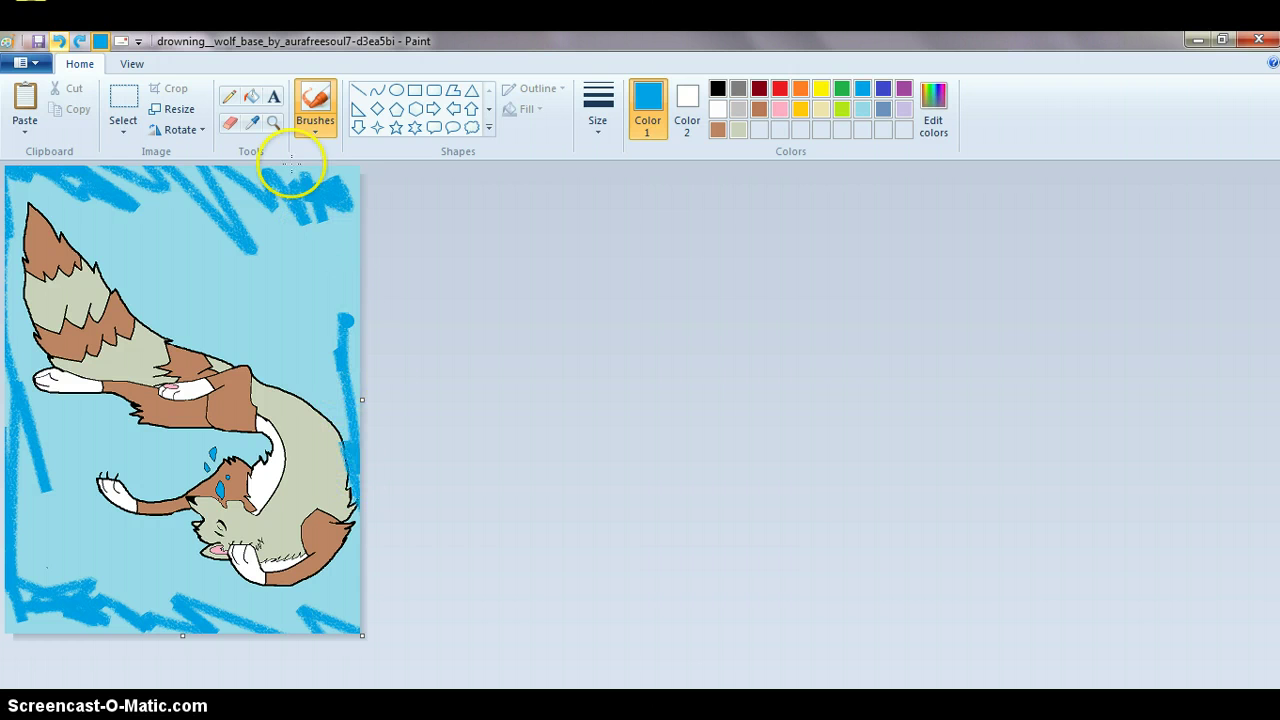
{"action": "left_click_drag", "start_coordinate": [335, 245], "coordinate": [345, 345]}
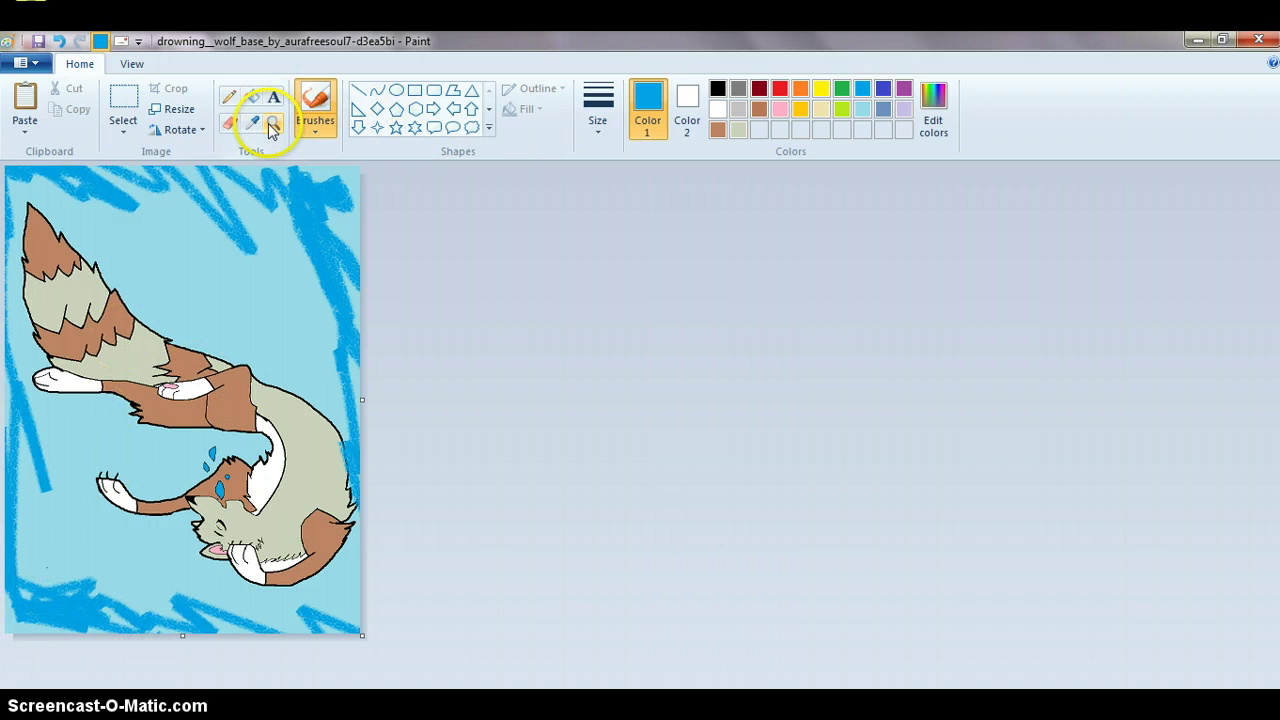
Try to draw a thin wavy blue line behind the wolf with a calligraphy brush
{"action": "left_click", "coordinate": [316, 128]}
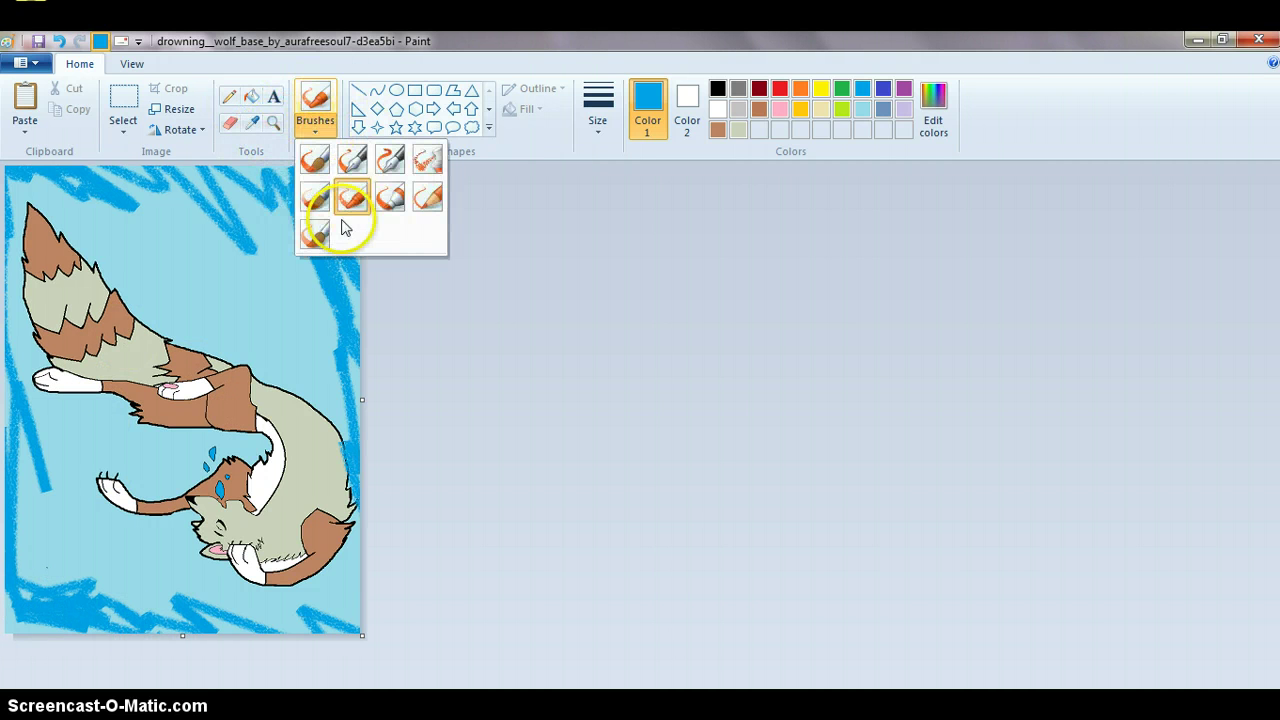
{"action": "left_click", "coordinate": [355, 160]}
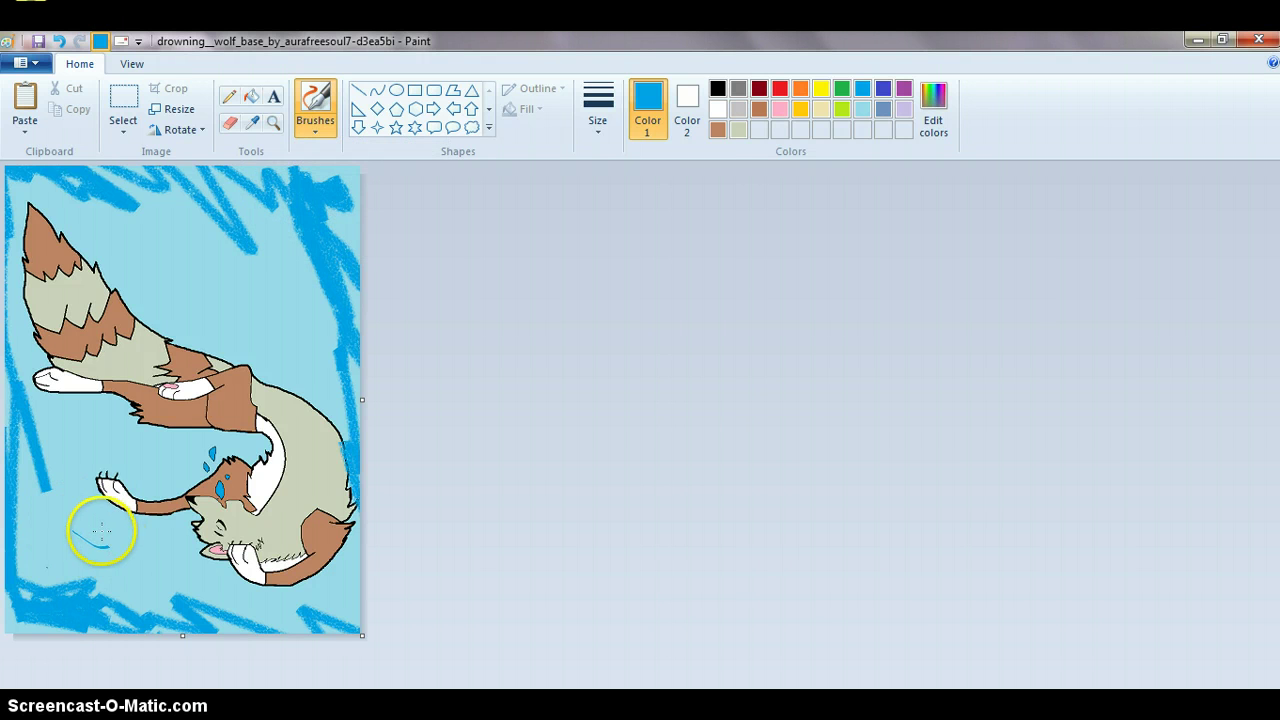
{"action": "left_click_drag", "start_coordinate": [105, 545], "coordinate": [243, 263]}
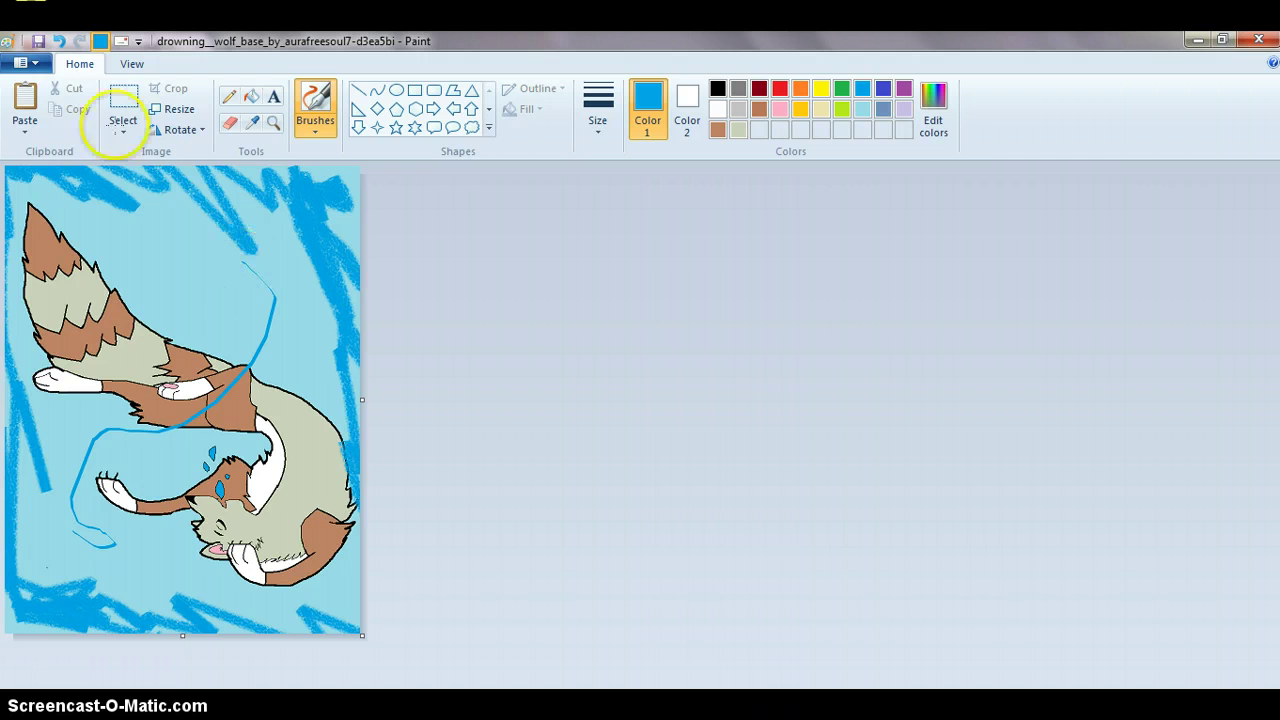
{"action": "left_click", "coordinate": [58, 41]}
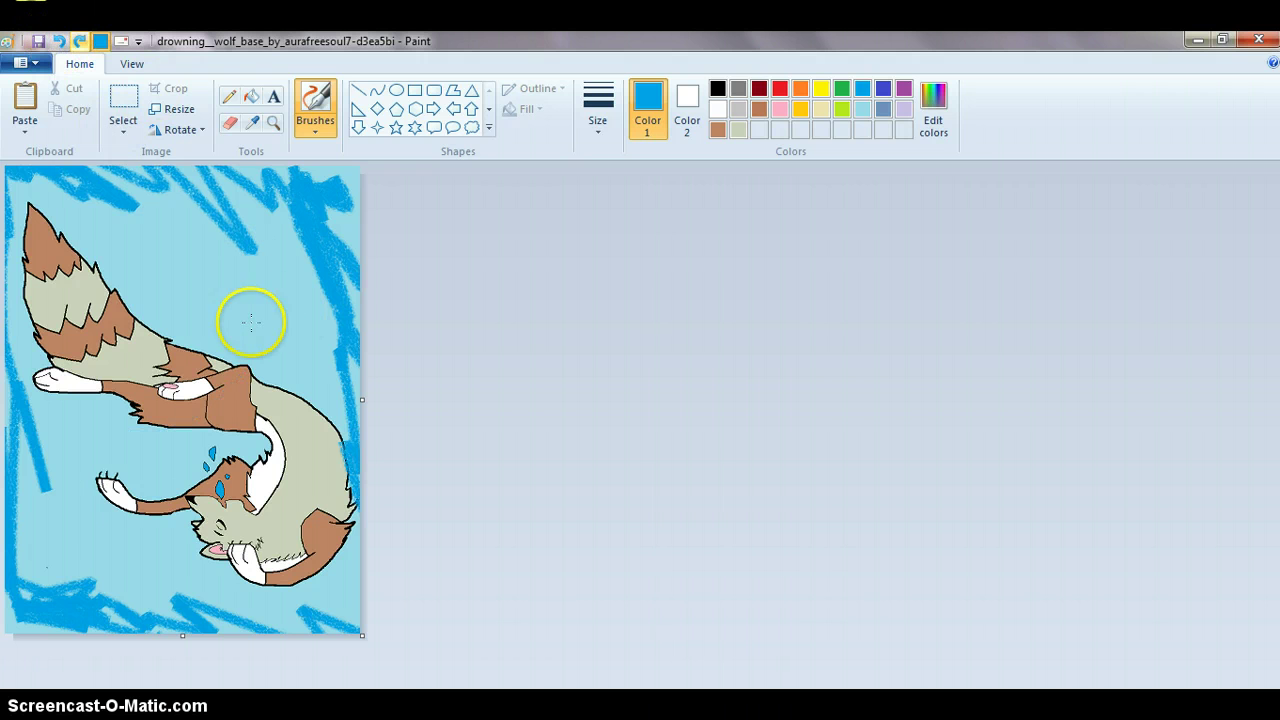
{"action": "right_click", "coordinate": [260, 380]}
{"action": "left_click_drag", "start_coordinate": [263, 382], "coordinate": [266, 318]}
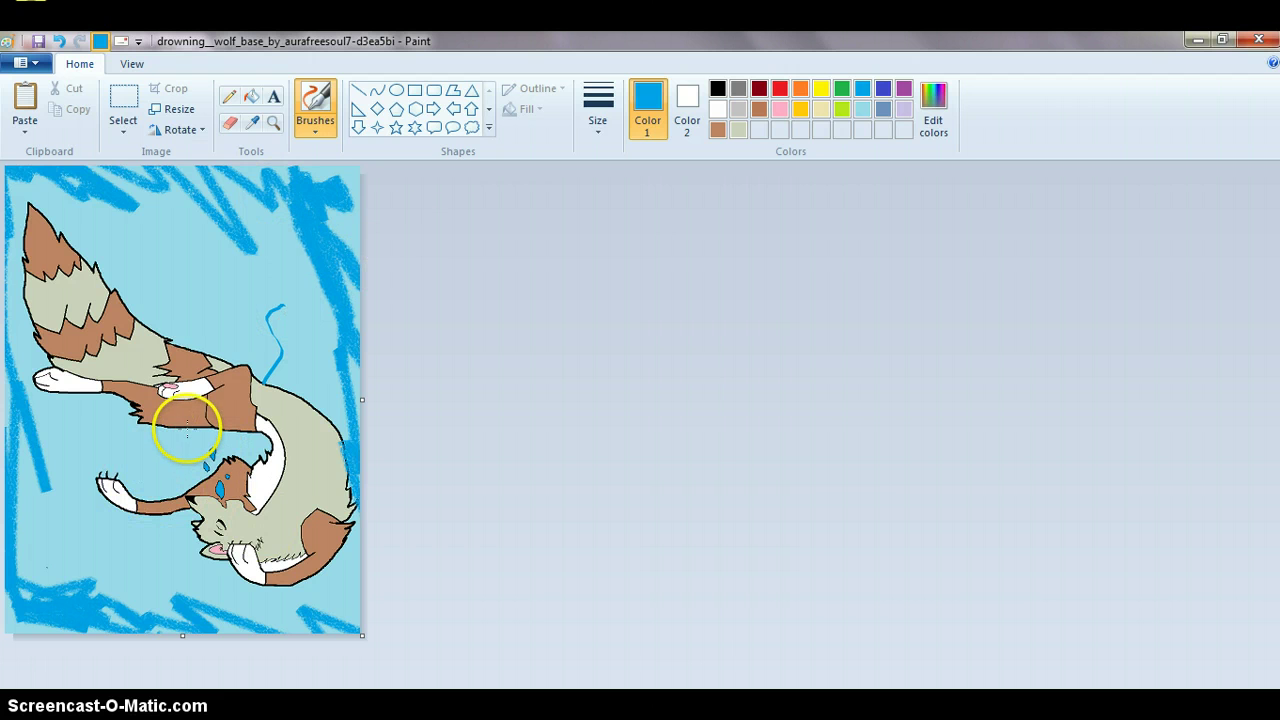
{"action": "left_click_drag", "start_coordinate": [187, 428], "coordinate": [183, 459]}
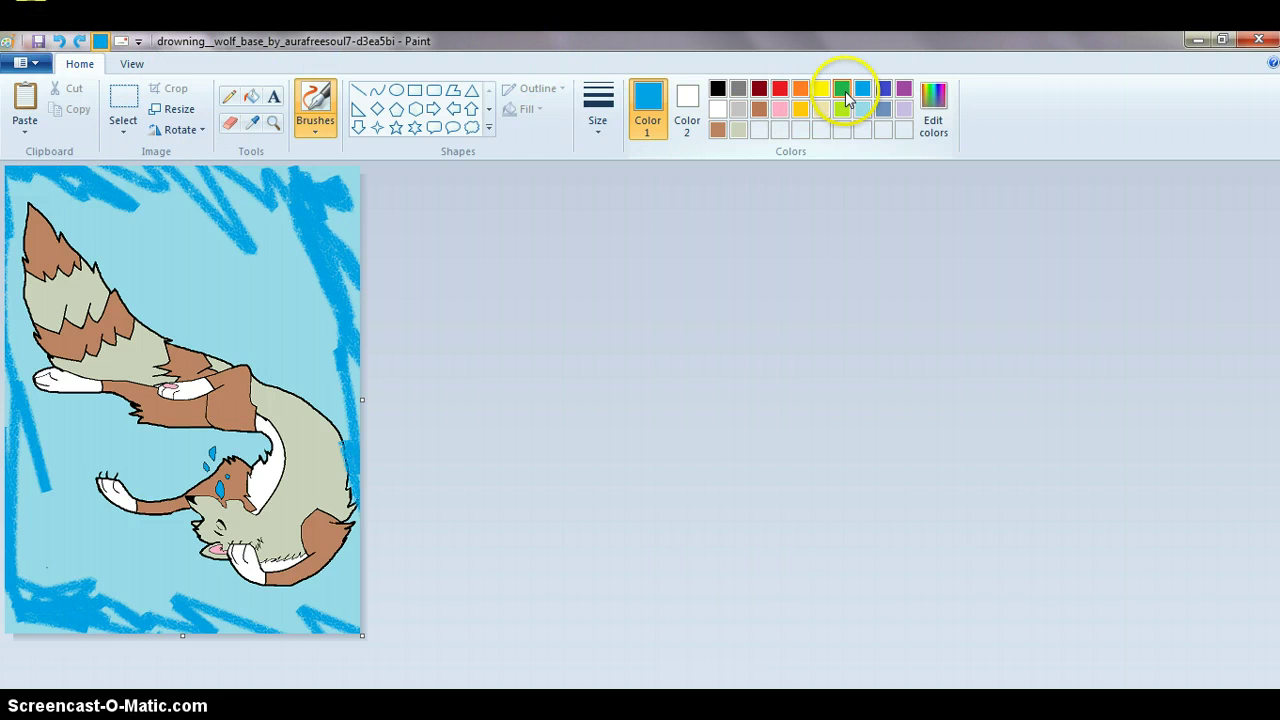
Draw a wavy green seaweed outline behind the wolf, in sections above its back, below the thigh and below the outstretched foreleg
{"action": "left_click", "coordinate": [846, 93]}
{"action": "mouse_move", "coordinate": [270, 383]}
{"action": "left_mouse_down"}
{"action": "mouse_move", "coordinate": [291, 308]}
{"action": "mouse_move", "coordinate": [283, 289]}
{"action": "left_mouse_up"}
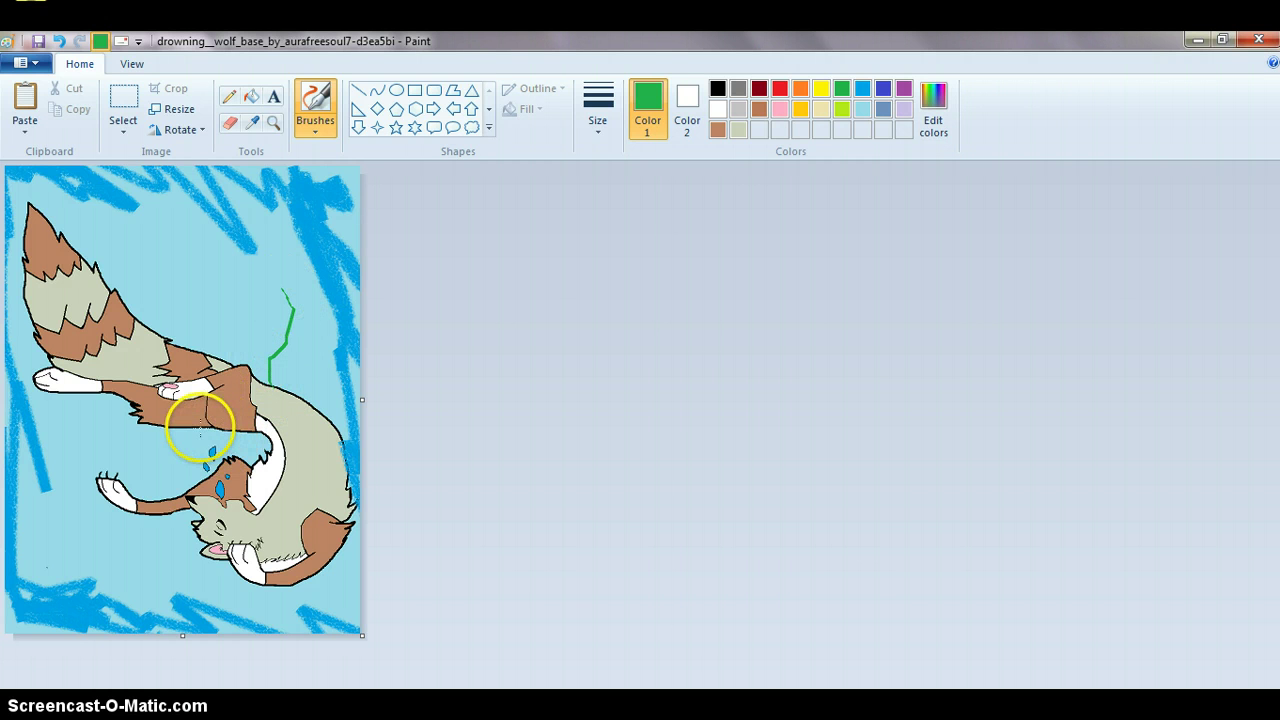
{"action": "left_click_drag", "start_coordinate": [186, 451], "coordinate": [184, 476]}
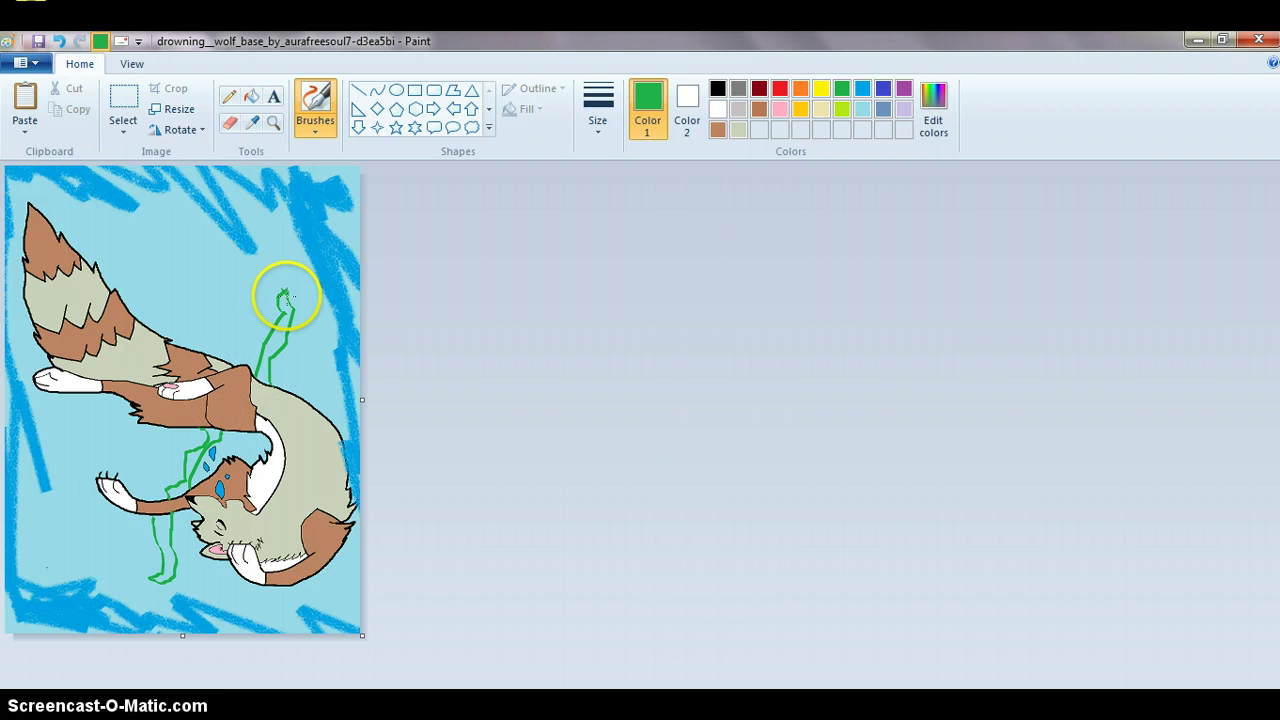
Fill the seaweed sections above the back and between the thigh and foreleg with green
{"action": "left_click", "coordinate": [250, 96]}
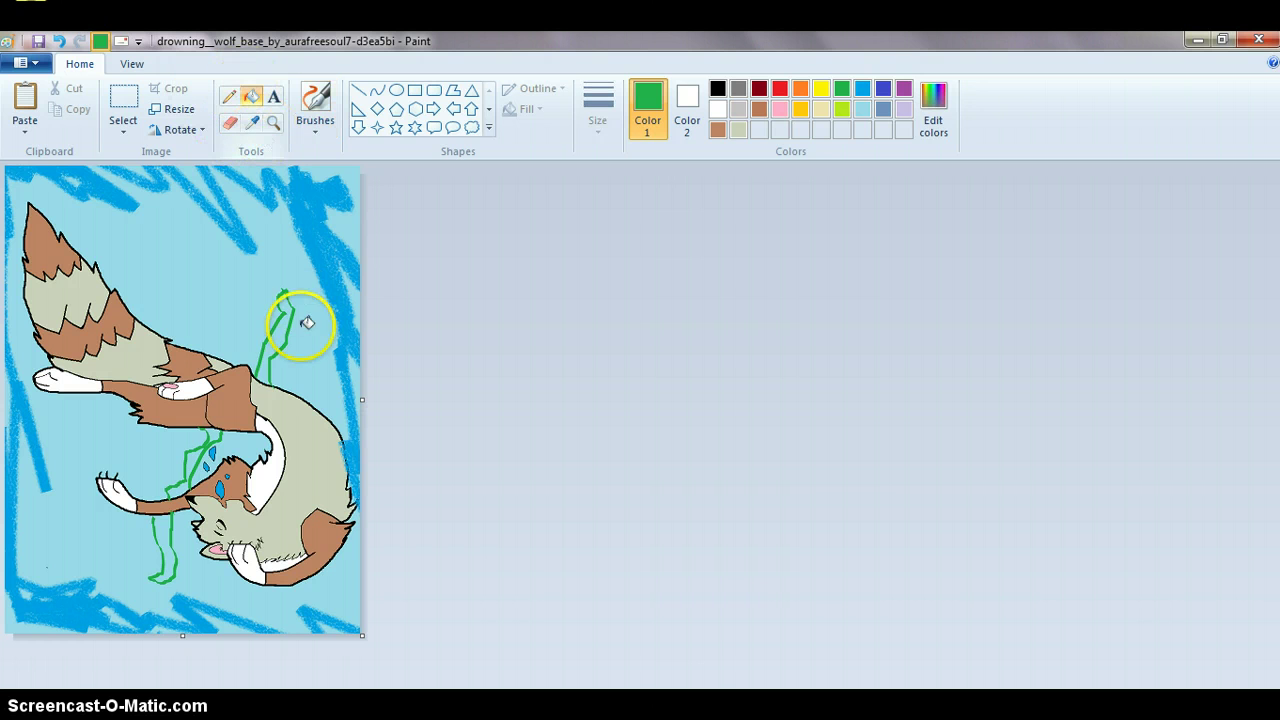
{"action": "left_click", "coordinate": [278, 330]}
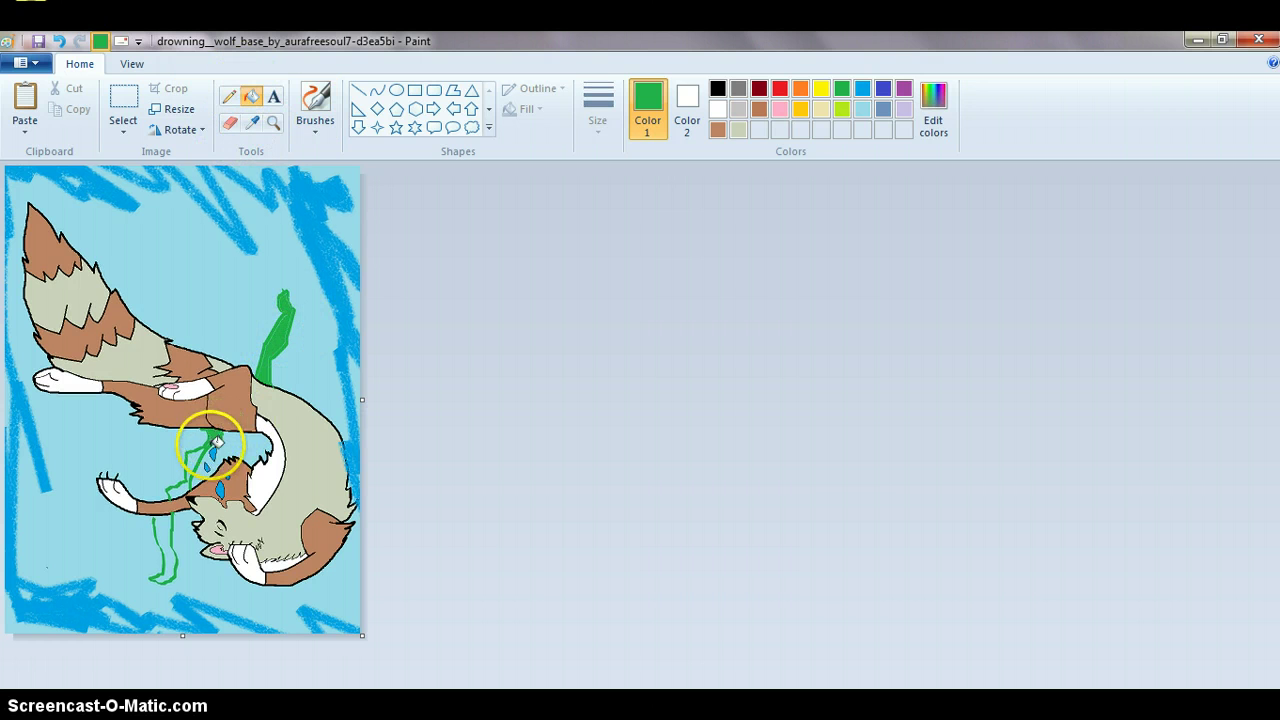
{"action": "left_click", "coordinate": [205, 450]}
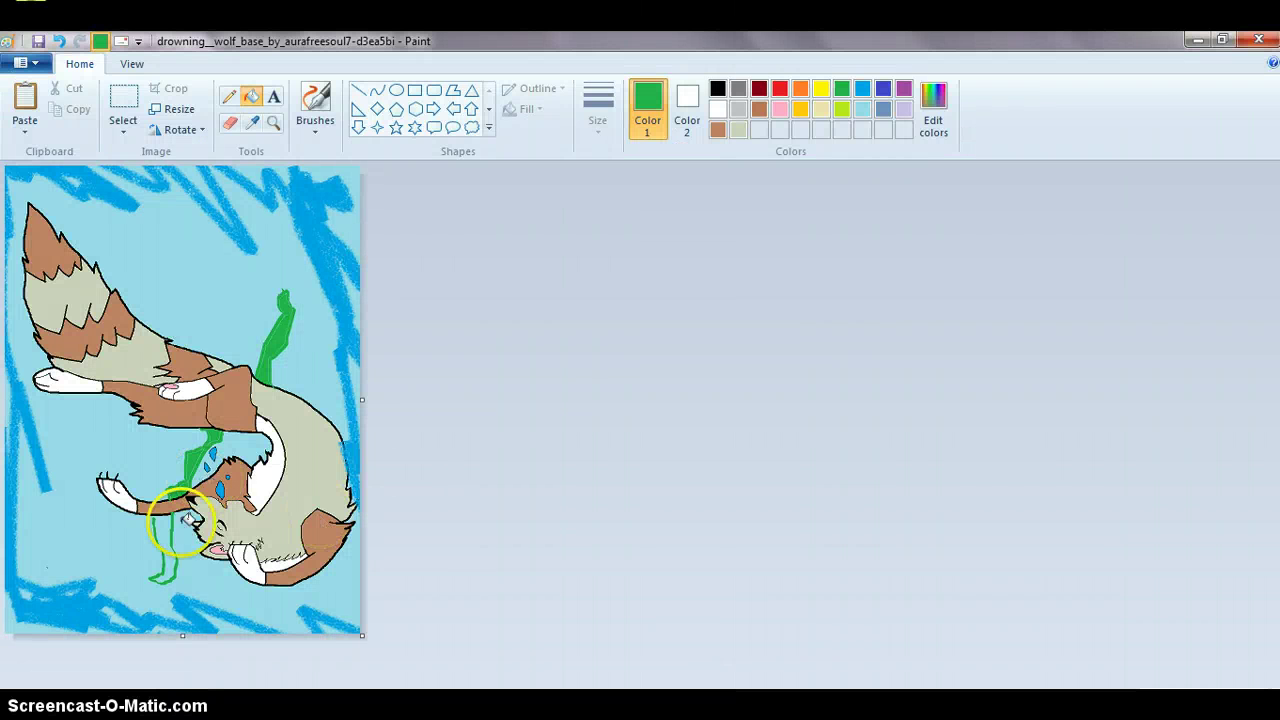
{"action": "left_click", "coordinate": [170, 545]}
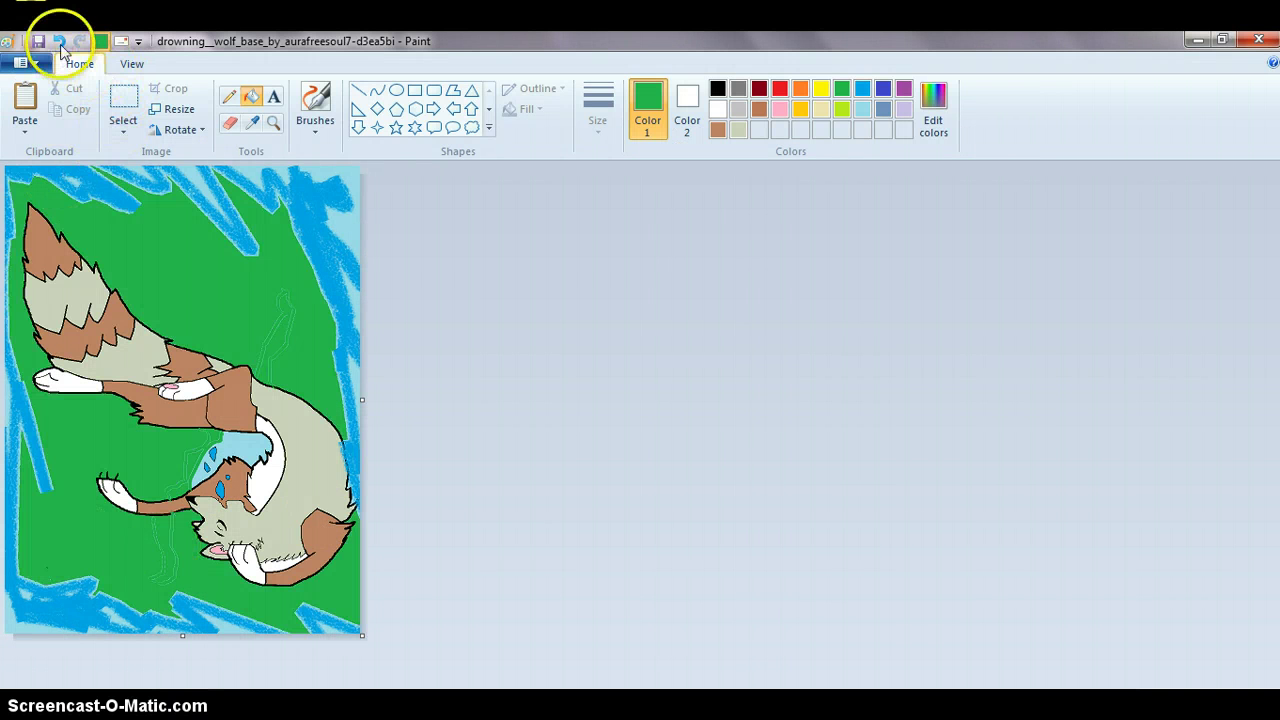
{"action": "left_click", "coordinate": [59, 42]}
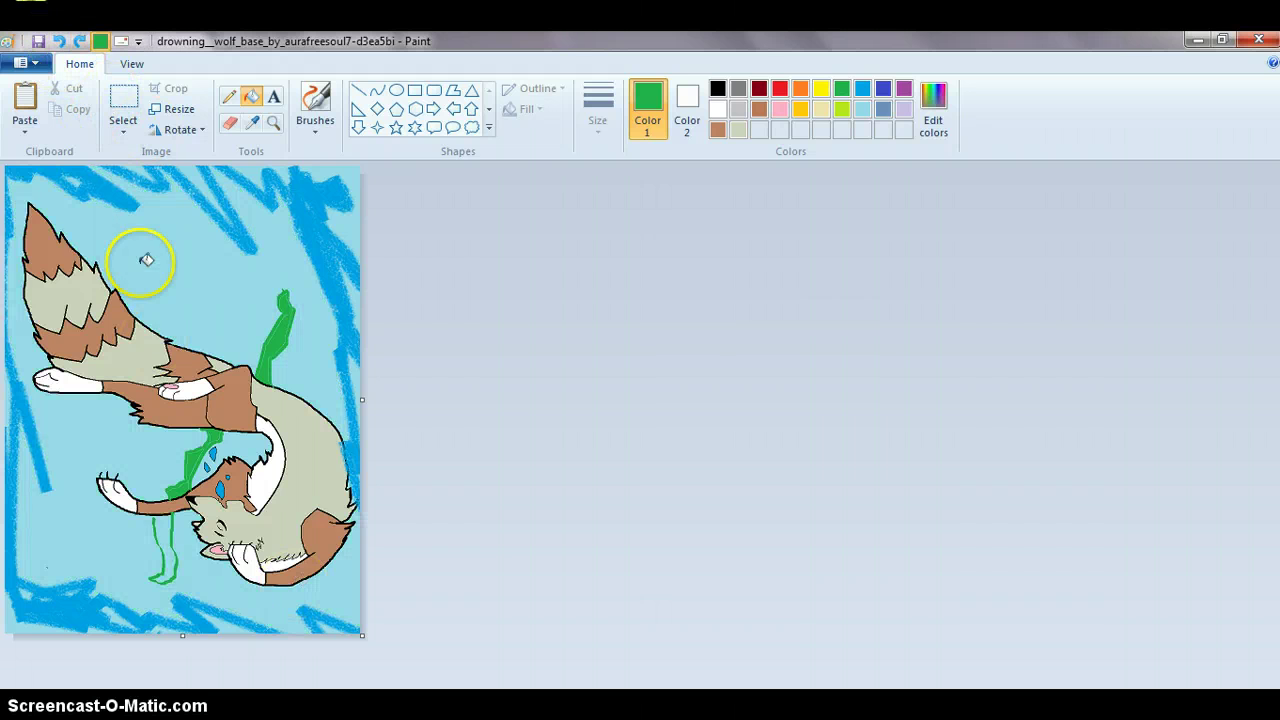
Fill the seaweed section below the wolf's outstretched foreleg with green
{"action": "left_click", "coordinate": [274, 123]}
{"action": "left_click", "coordinate": [181, 544]}
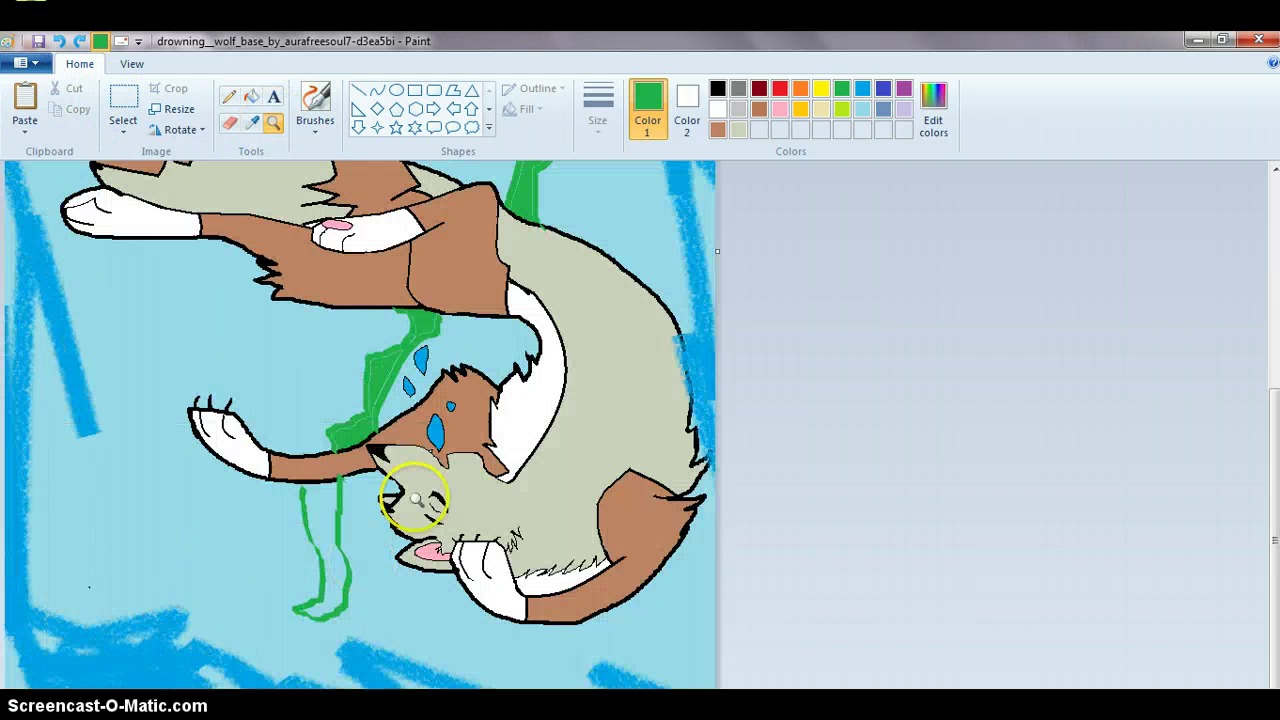
{"action": "left_click", "coordinate": [318, 96]}
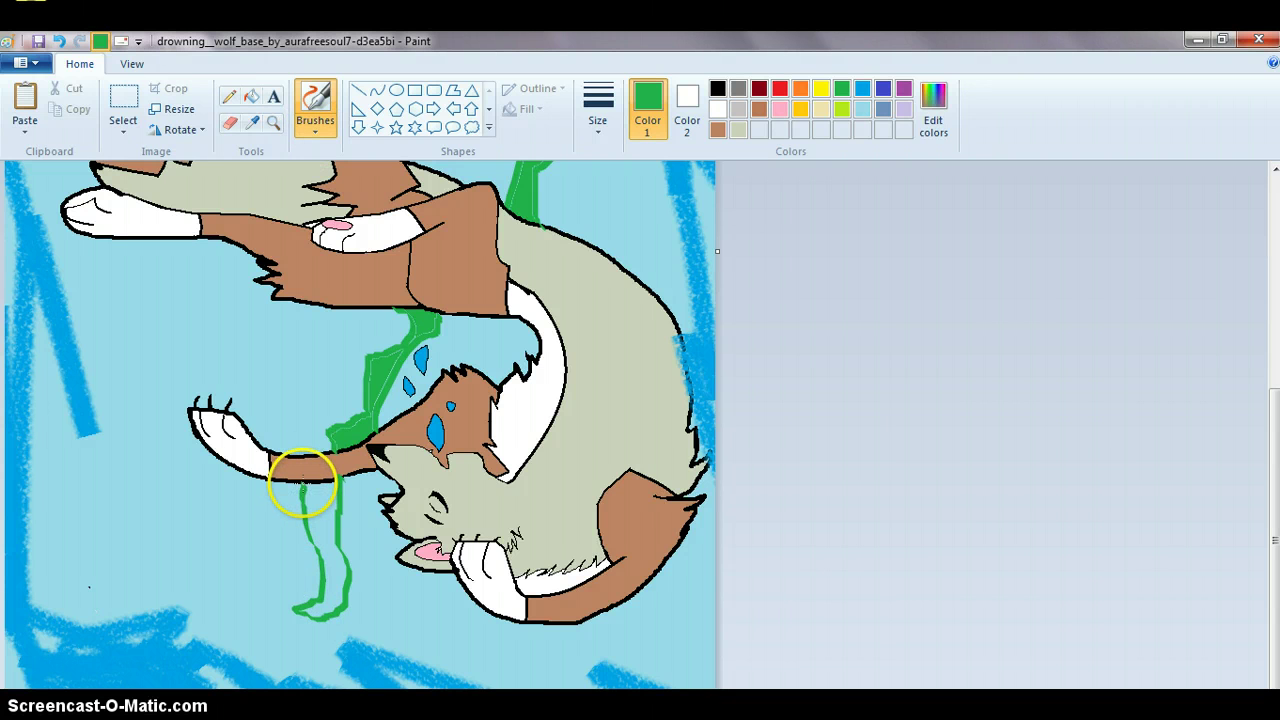
{"action": "left_click", "coordinate": [250, 96]}
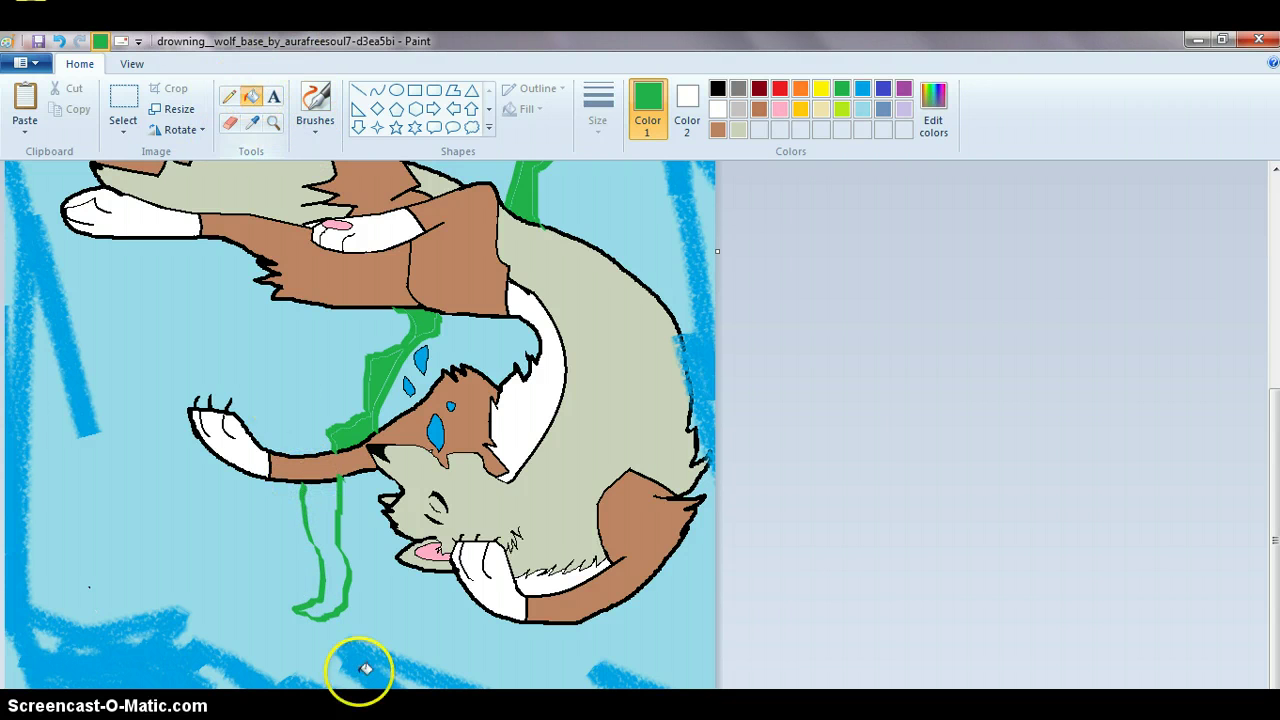
{"action": "left_click", "coordinate": [316, 540]}
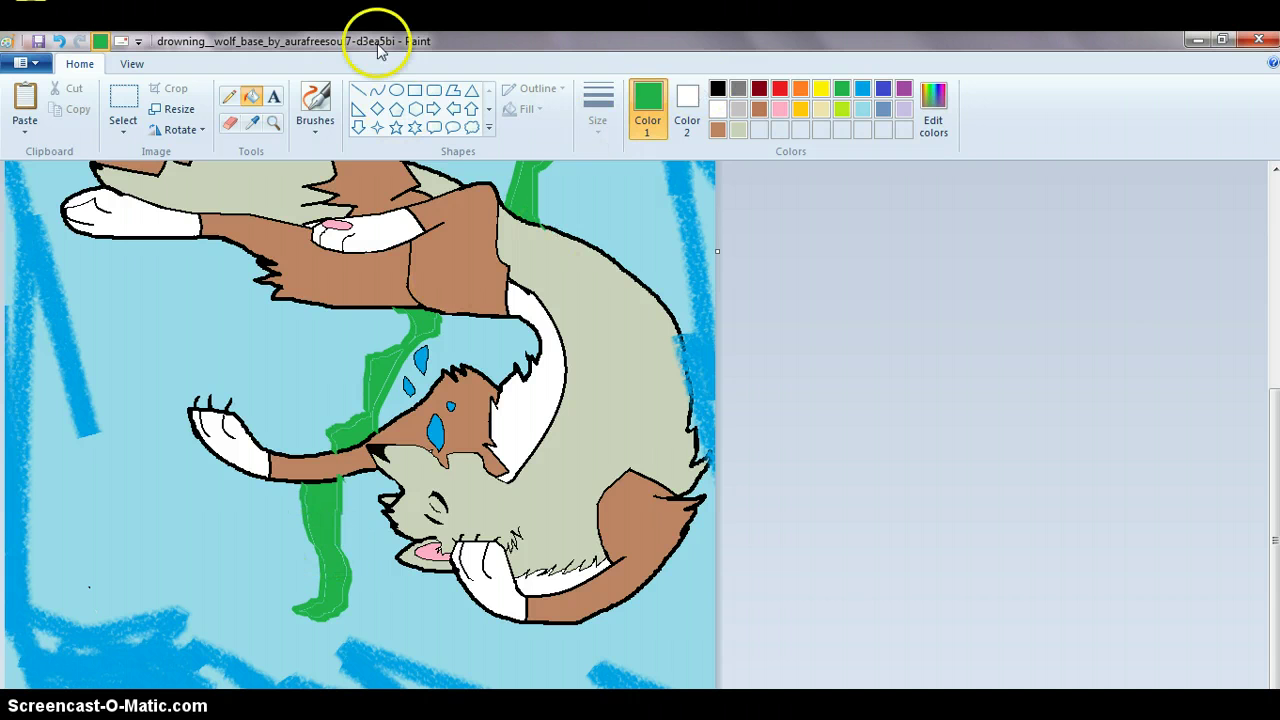
Activate the brush in Paint and skip the advertisement playing on YouTube in the browser
{"action": "left_click", "coordinate": [315, 97]}
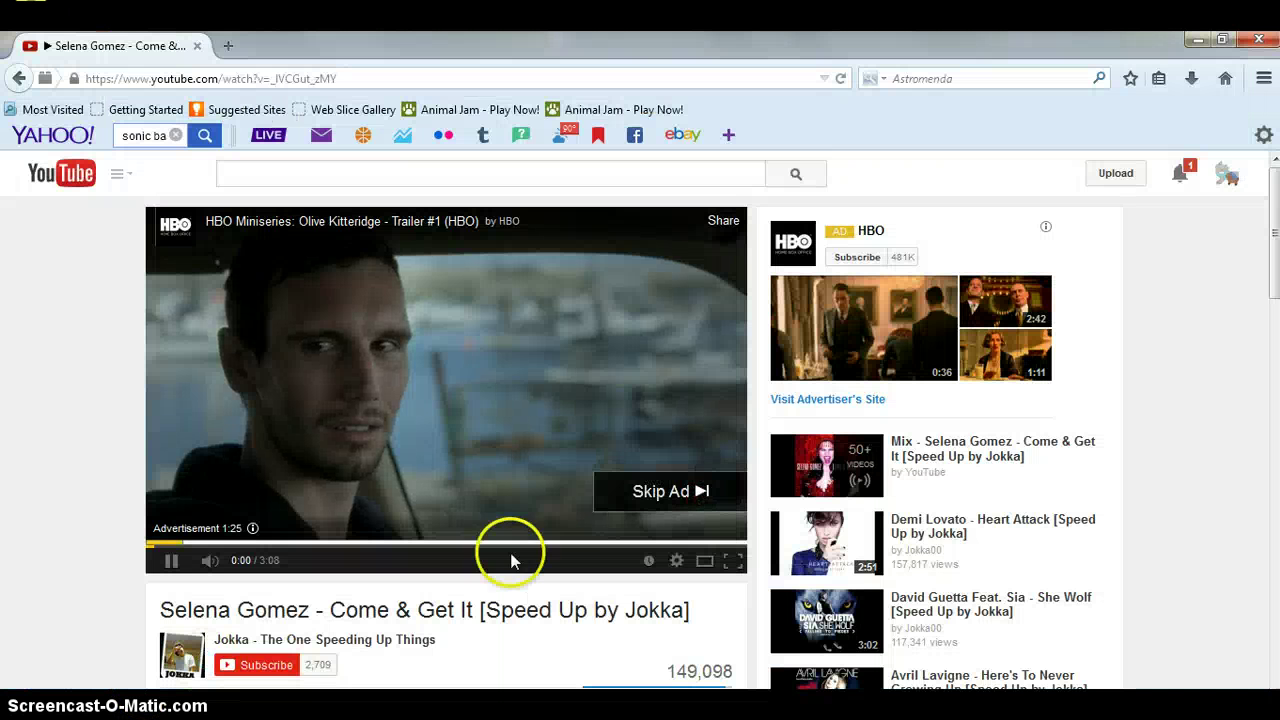
{"action": "left_click", "coordinate": [657, 491]}
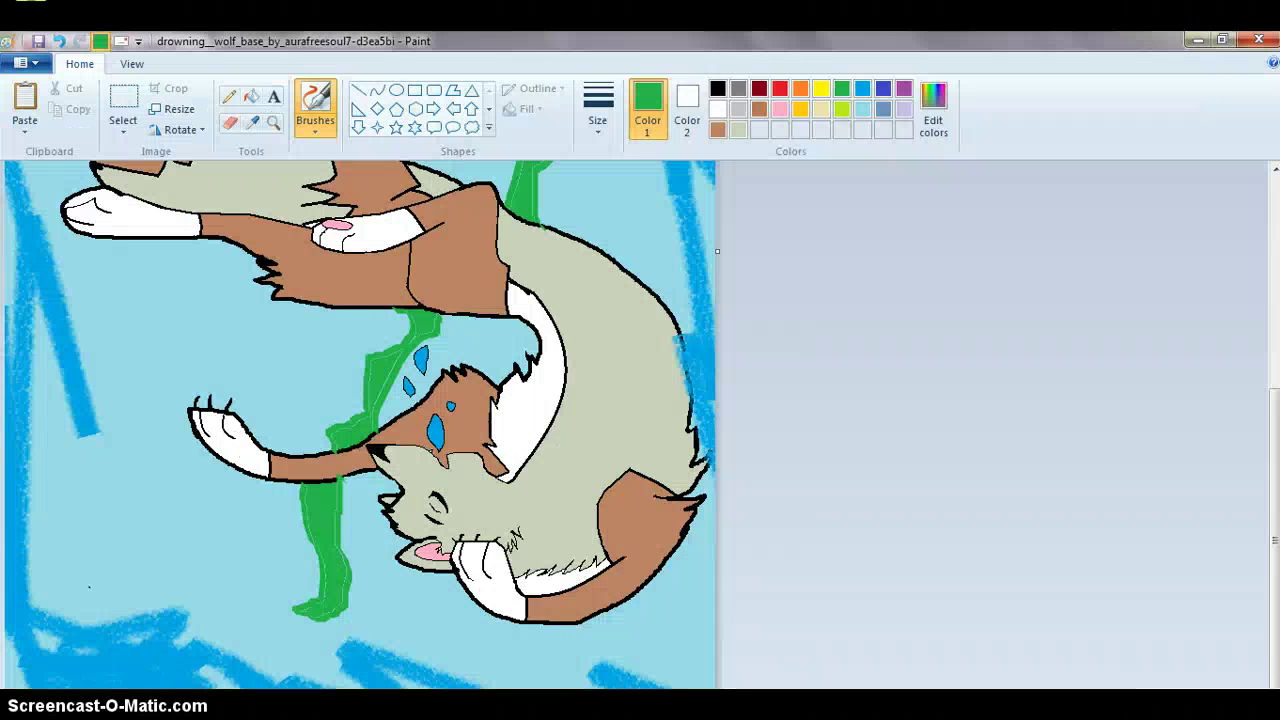
Paint a lime stripe along the middle of all three seaweed sections behind the wolf
{"action": "left_click", "coordinate": [841, 109]}
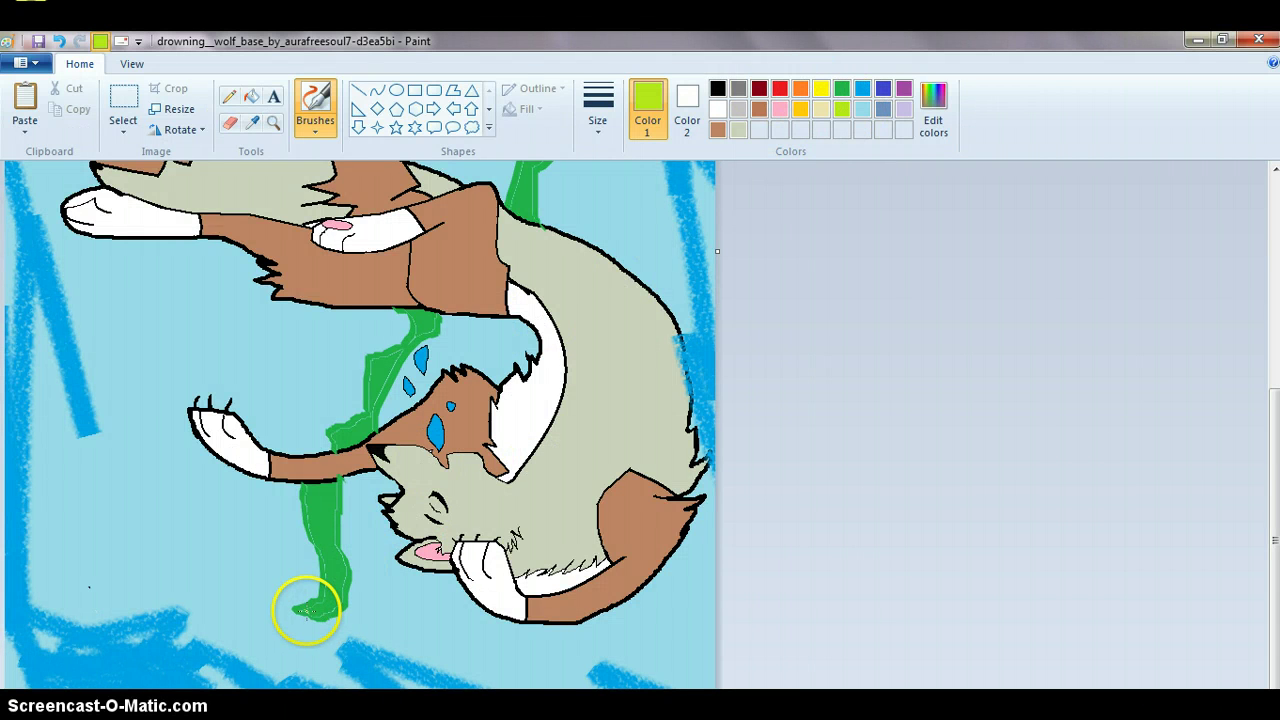
{"action": "left_click_drag", "start_coordinate": [330, 583], "coordinate": [323, 490]}
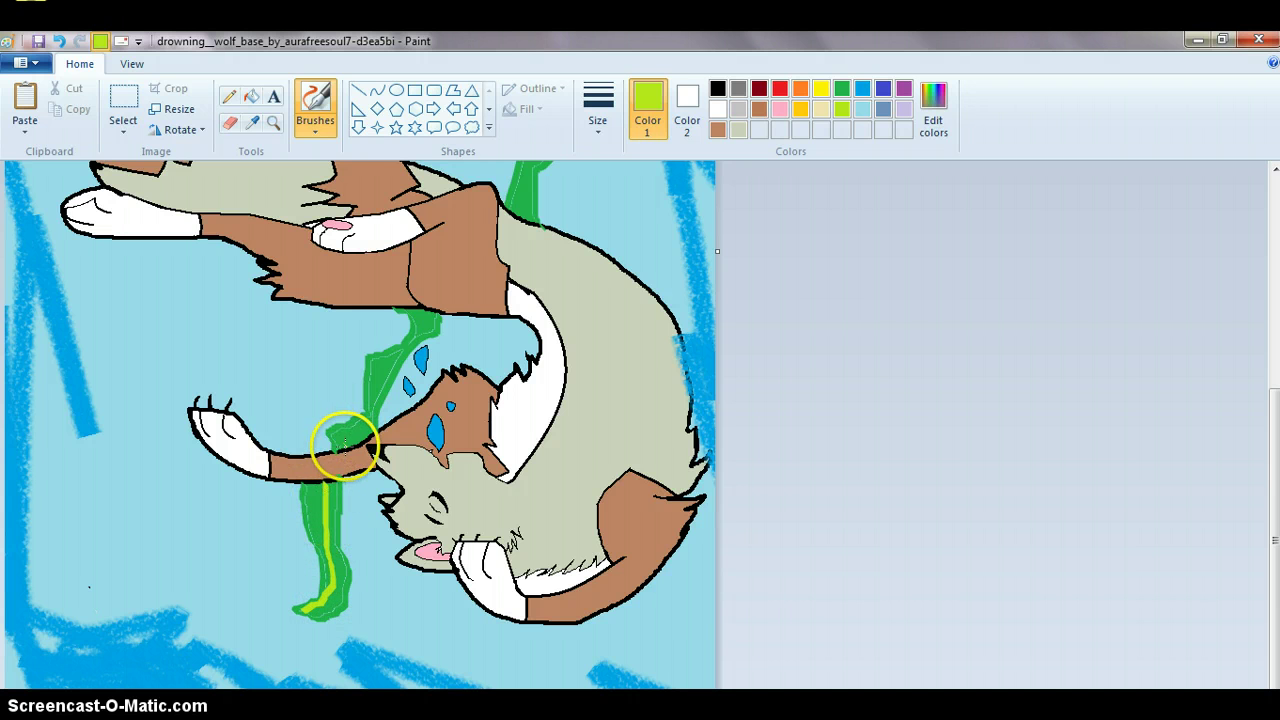
{"action": "mouse_move", "coordinate": [343, 445]}
{"action": "left_mouse_down"}
{"action": "mouse_move", "coordinate": [354, 400]}
{"action": "mouse_move", "coordinate": [406, 336]}
{"action": "left_mouse_up"}
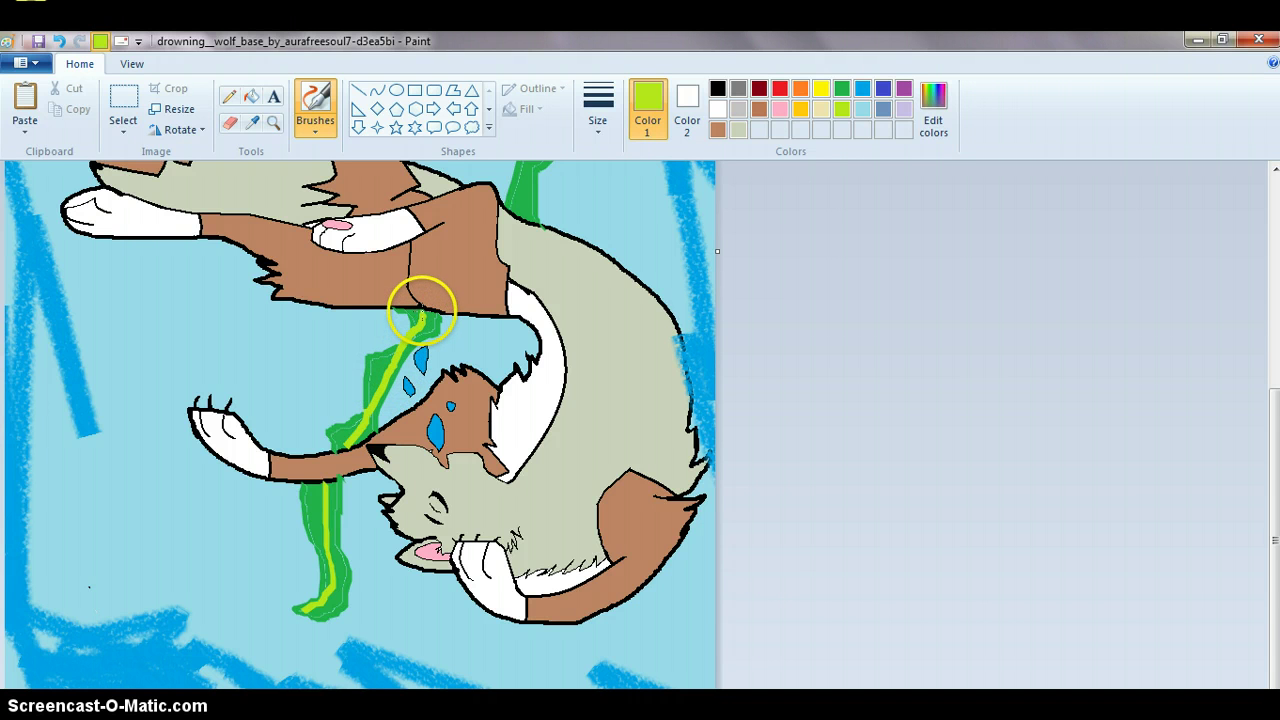
{"action": "left_click_drag", "start_coordinate": [1273, 428], "coordinate": [1257, 335]}
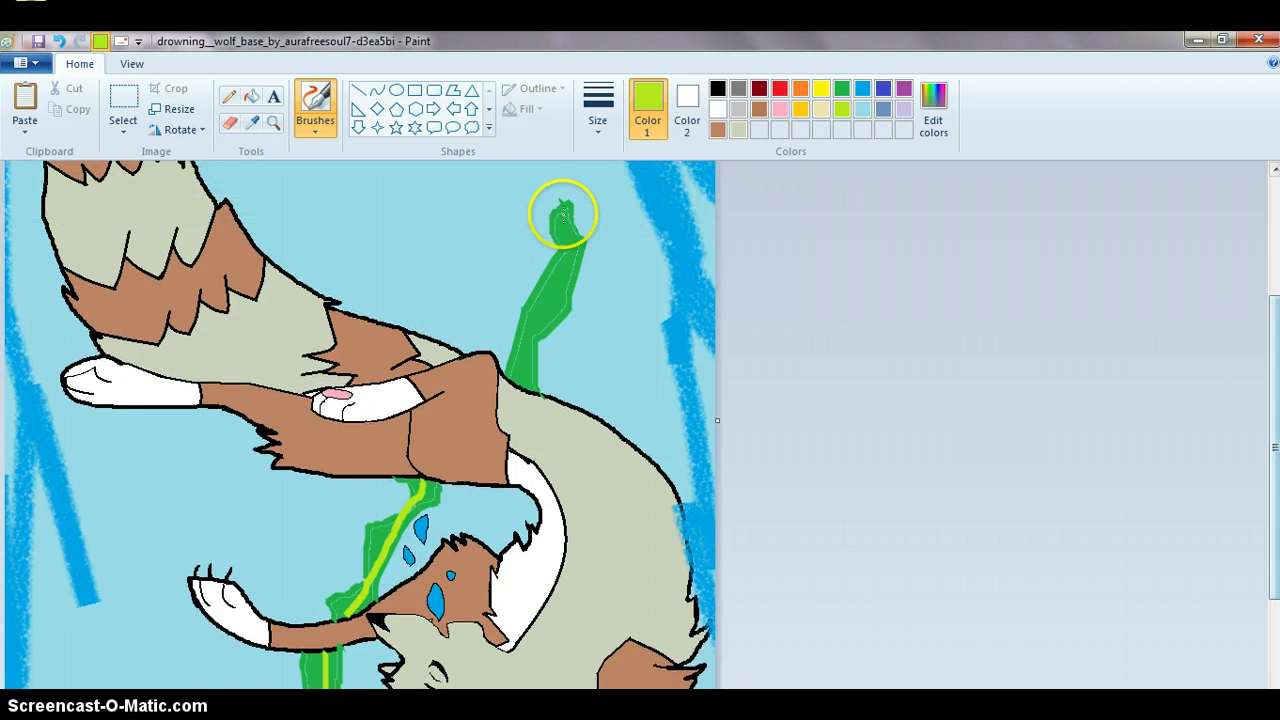
{"action": "left_click_drag", "start_coordinate": [572, 240], "coordinate": [531, 363]}
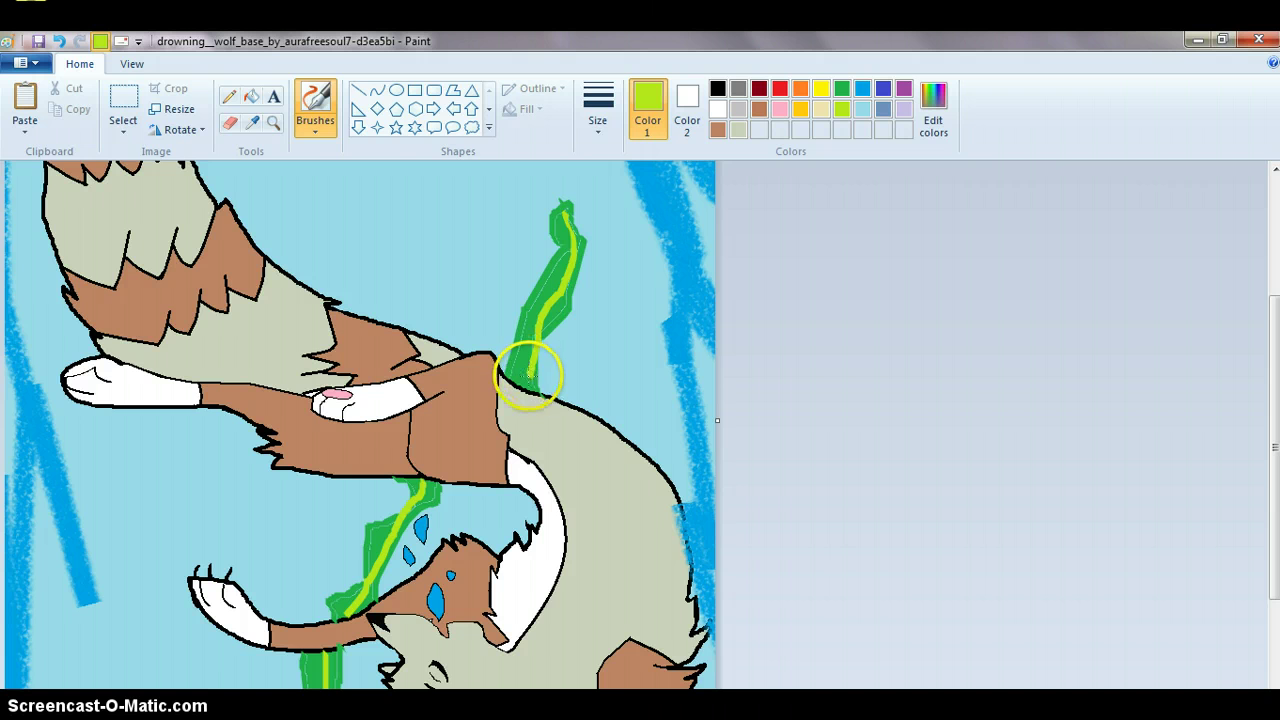
Draw the outline of a short curved green seaweed piece in the upper background, beside the wolf's tail tip
{"action": "left_click", "coordinate": [273, 122]}
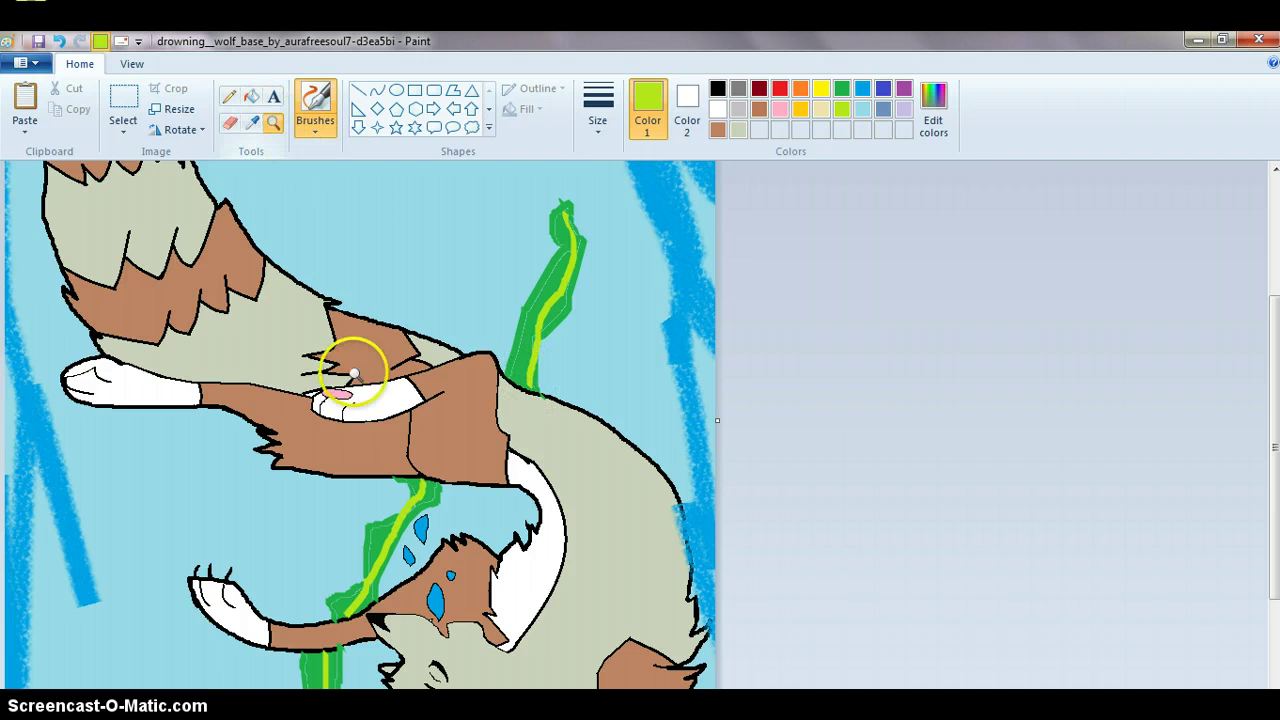
{"action": "right_click", "coordinate": [369, 400]}
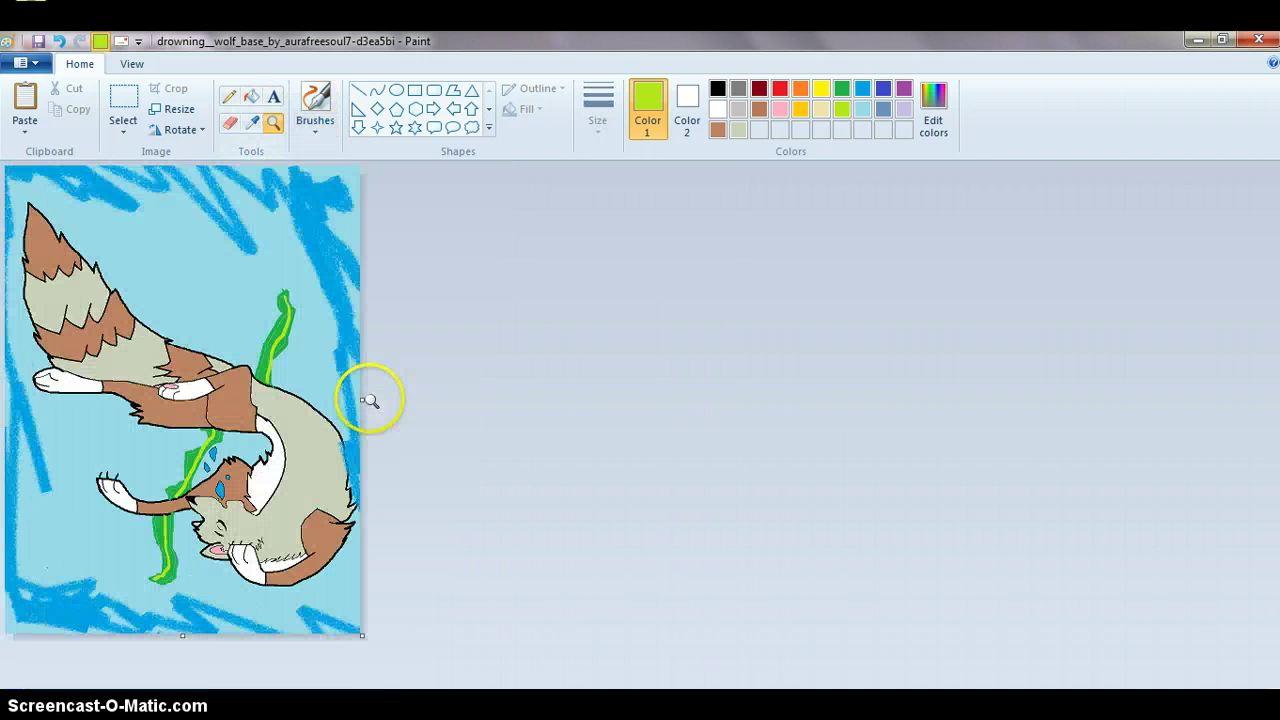
{"action": "right_click", "coordinate": [258, 378]}
{"action": "left_click", "coordinate": [88, 333]}
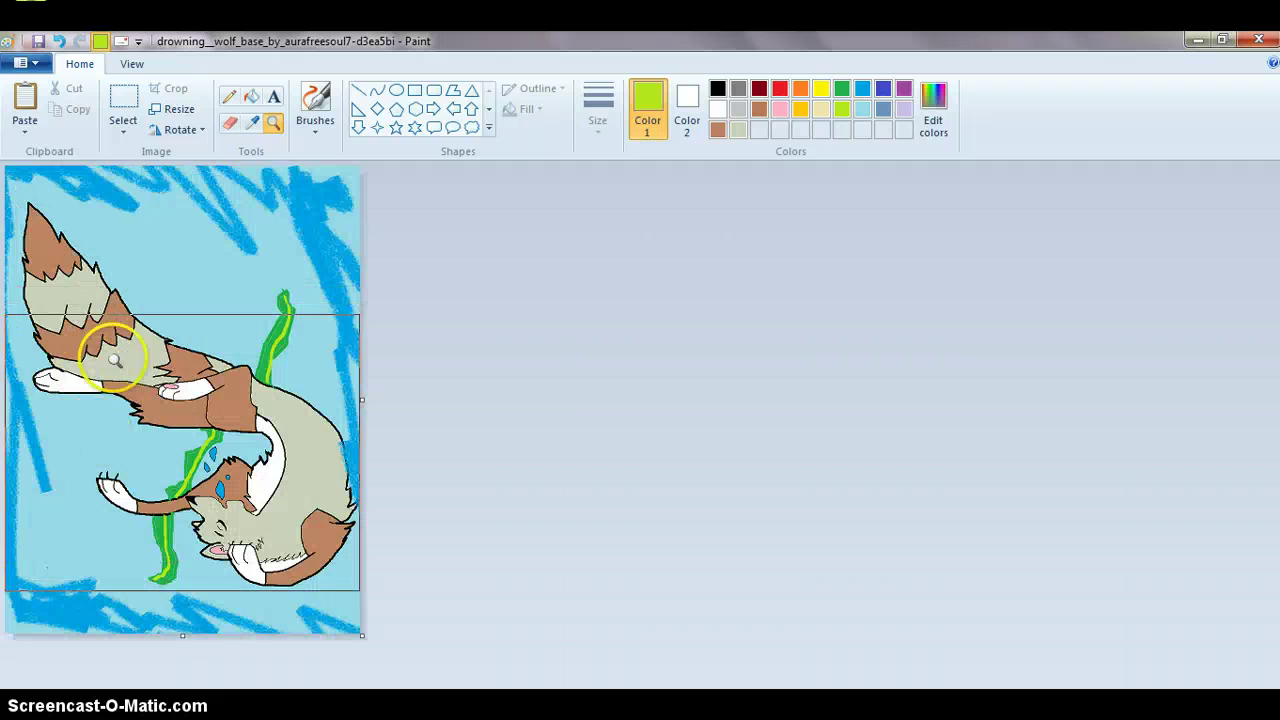
{"action": "left_click", "coordinate": [234, 229]}
{"action": "left_click", "coordinate": [220, 291]}
{"action": "left_click", "coordinate": [314, 100]}
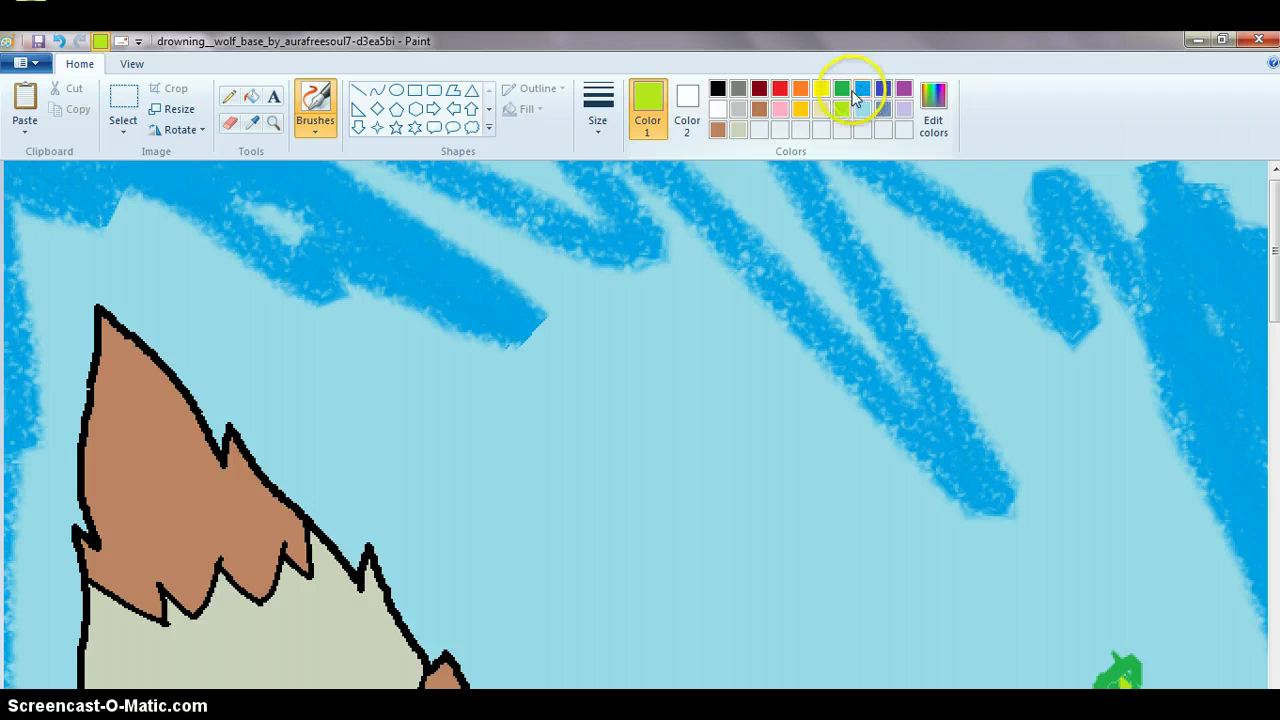
{"action": "left_click", "coordinate": [842, 91]}
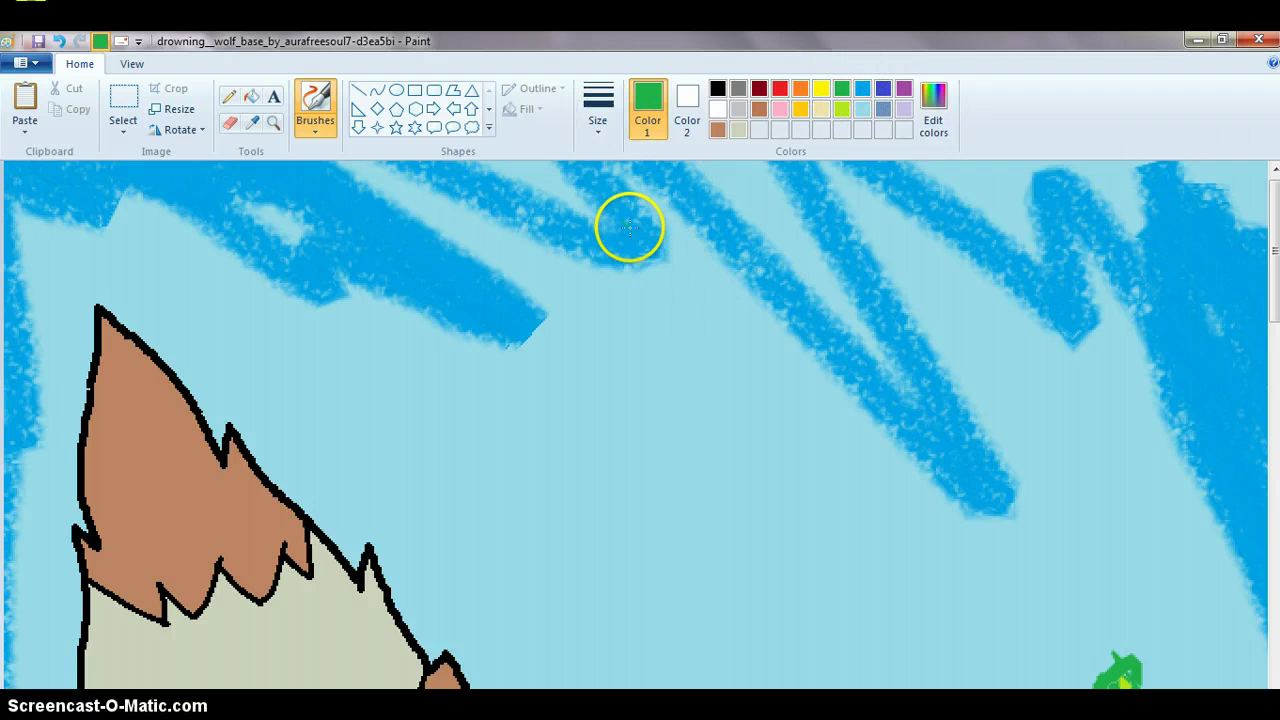
{"action": "left_click_drag", "start_coordinate": [655, 262], "coordinate": [770, 458]}
{"action": "mouse_move", "coordinate": [766, 516]}
{"action": "left_mouse_down"}
{"action": "mouse_move", "coordinate": [651, 423]}
{"action": "mouse_move", "coordinate": [631, 354]}
{"action": "mouse_move", "coordinate": [635, 263]}
{"action": "left_mouse_up"}
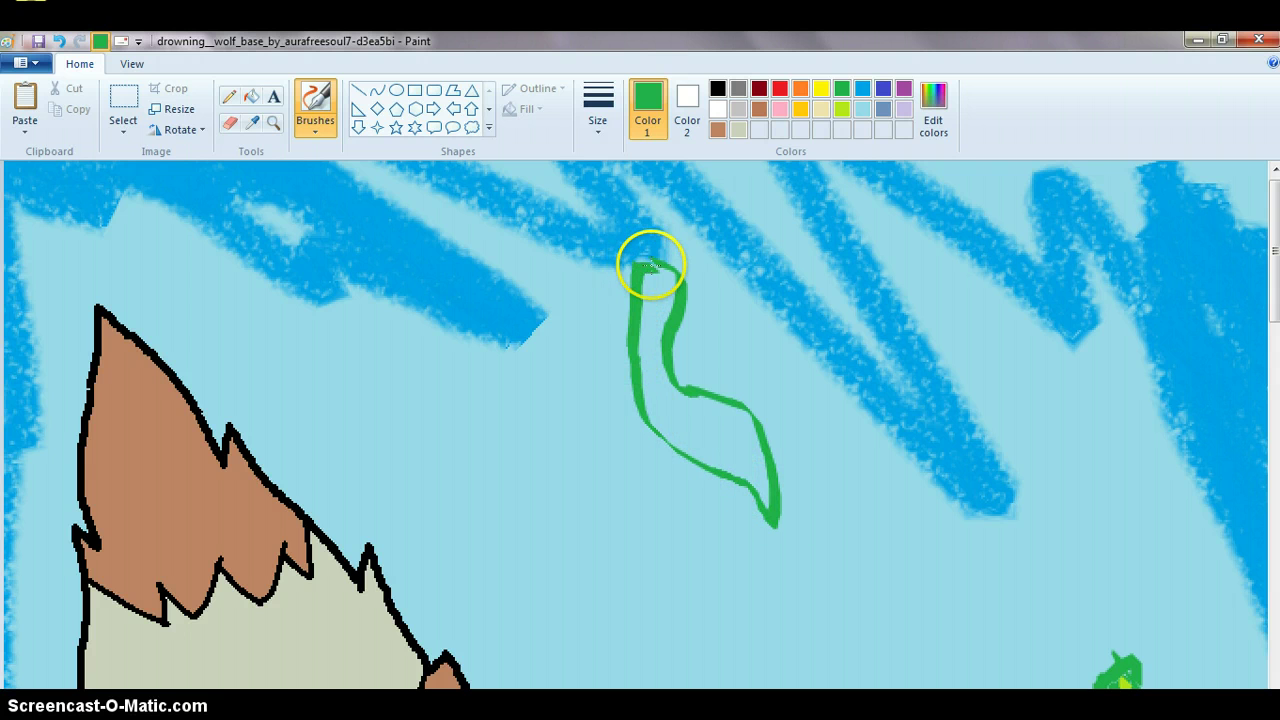
Fill the seaweed piece beside the tail tip with green and paint a lime stripe down its middle
{"action": "left_click", "coordinate": [251, 96]}
{"action": "left_click", "coordinate": [689, 435]}
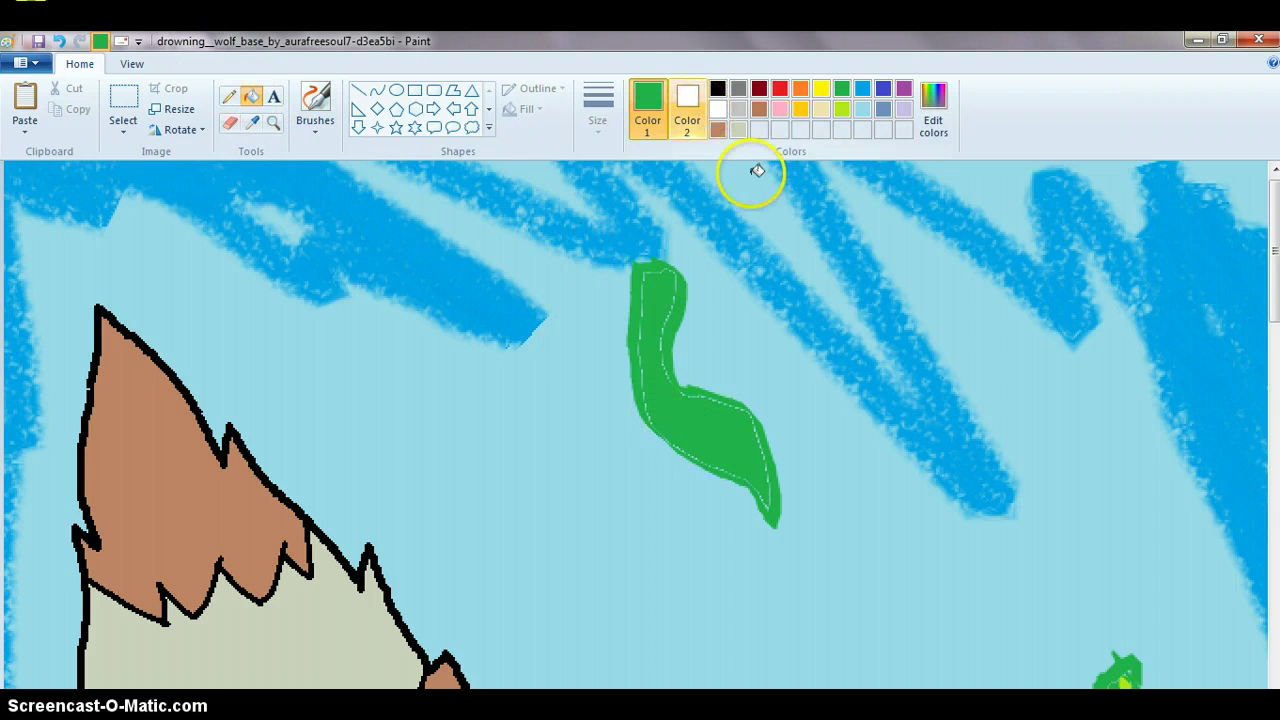
{"action": "left_click", "coordinate": [842, 110]}
{"action": "left_click", "coordinate": [315, 105]}
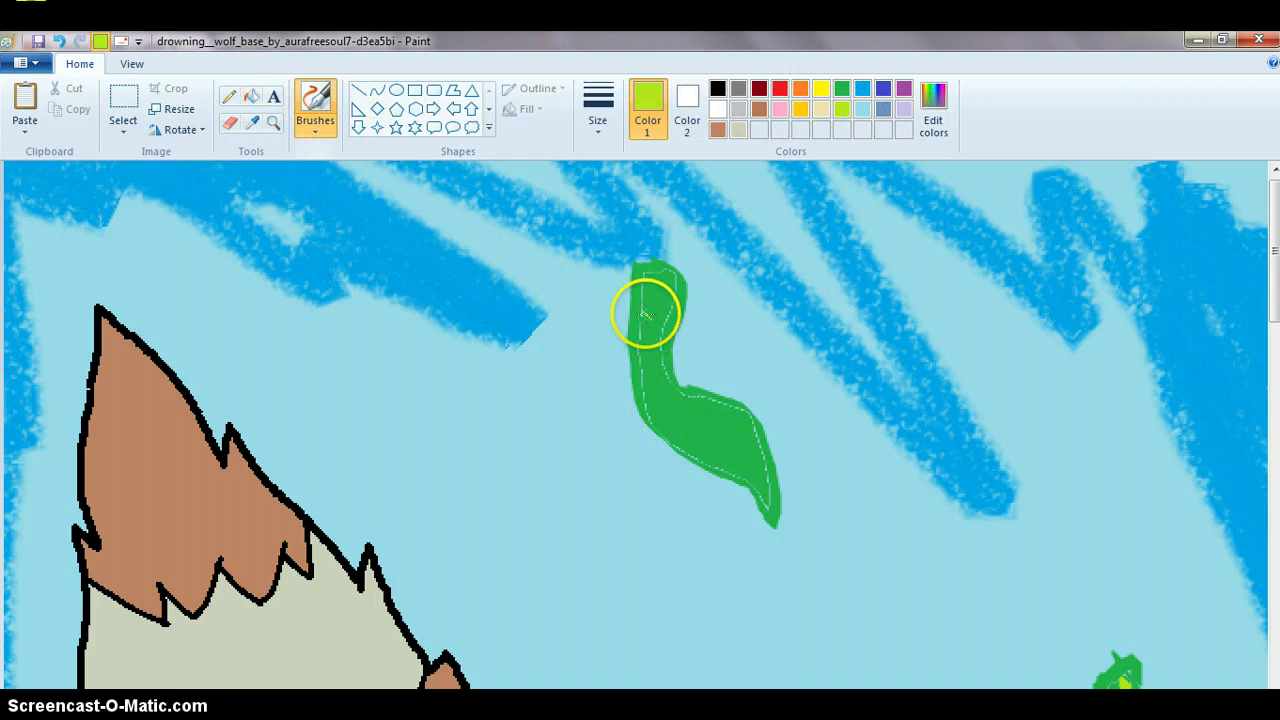
{"action": "mouse_move", "coordinate": [656, 274]}
{"action": "left_mouse_down"}
{"action": "mouse_move", "coordinate": [655, 391]}
{"action": "mouse_move", "coordinate": [729, 439]}
{"action": "mouse_move", "coordinate": [762, 490]}
{"action": "left_mouse_up"}
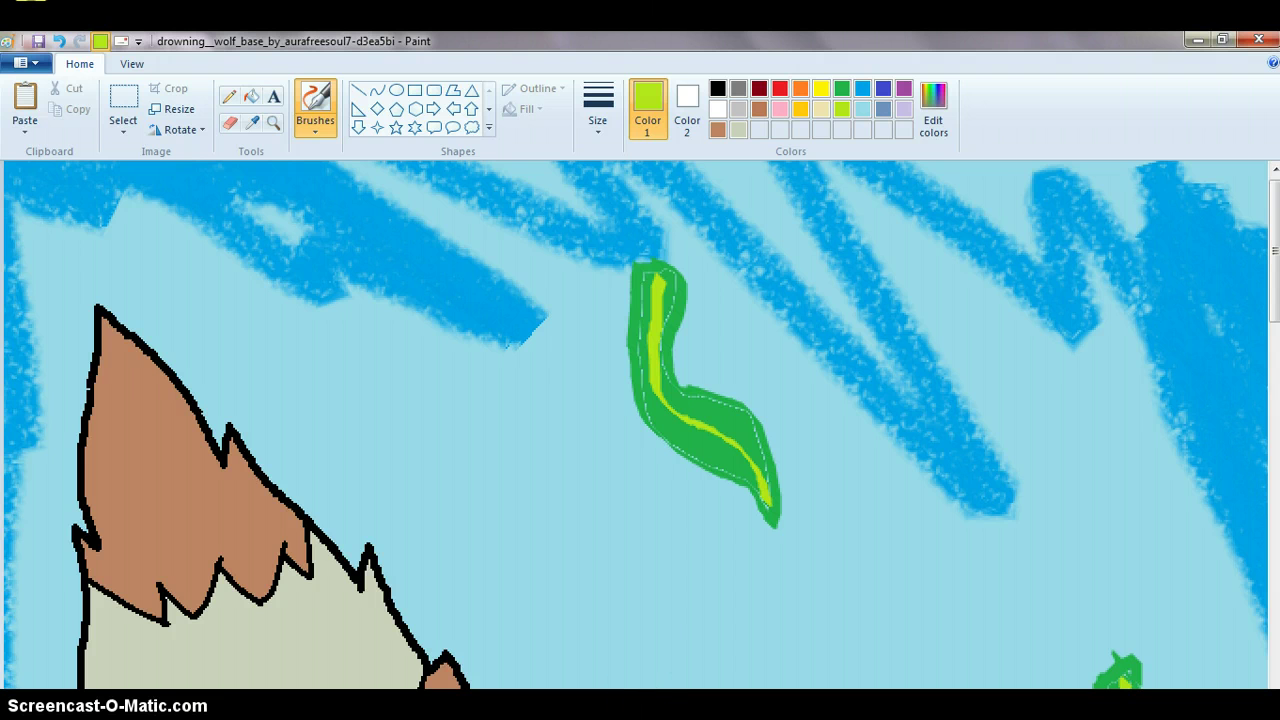
Dismiss the Optimum PC Boost window together with its exit warning
{"action": "scroll", "coordinate": [636, 424], "scroll_direction": "left", "scroll_amount": 1}
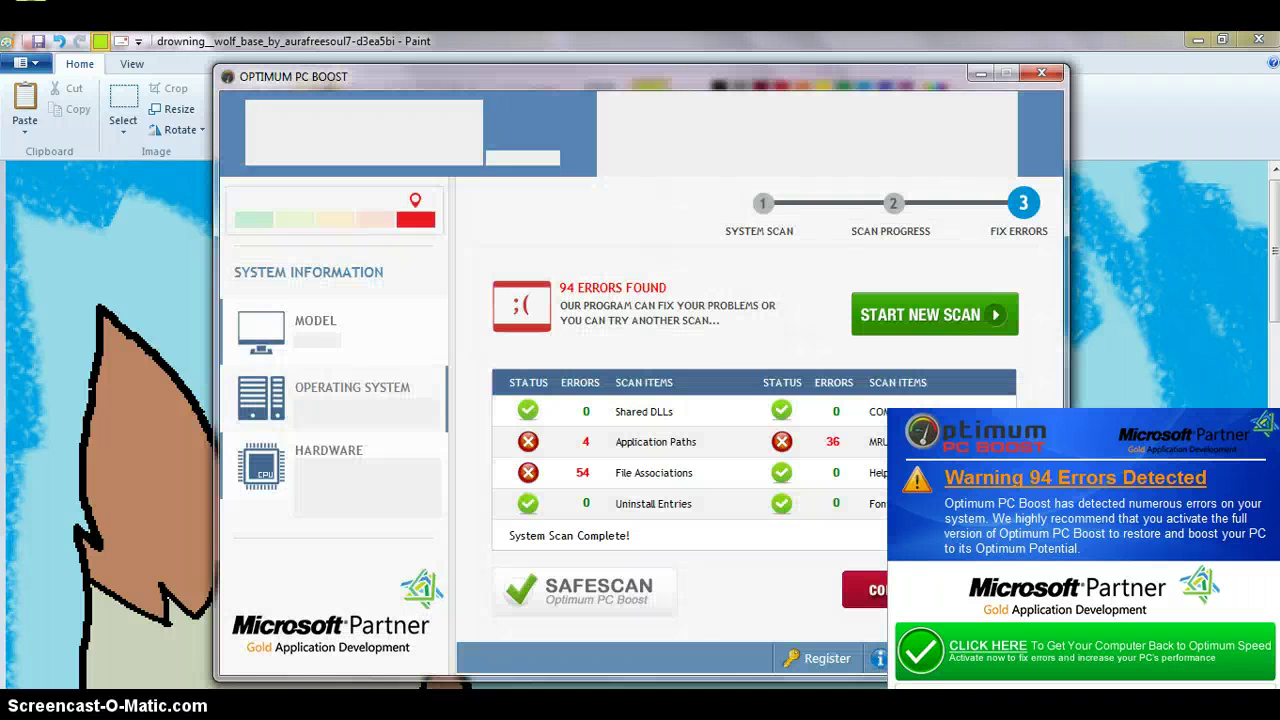
{"action": "left_click", "coordinate": [1041, 73]}
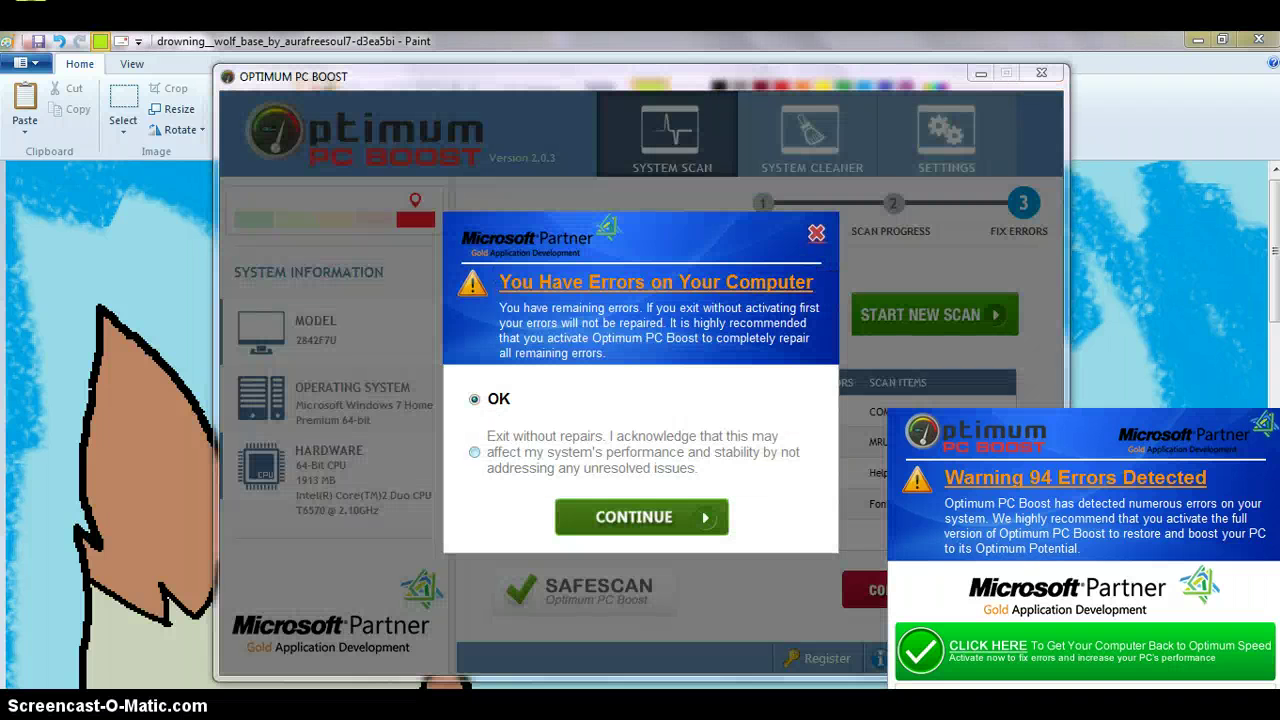
{"action": "left_click", "coordinate": [593, 509]}
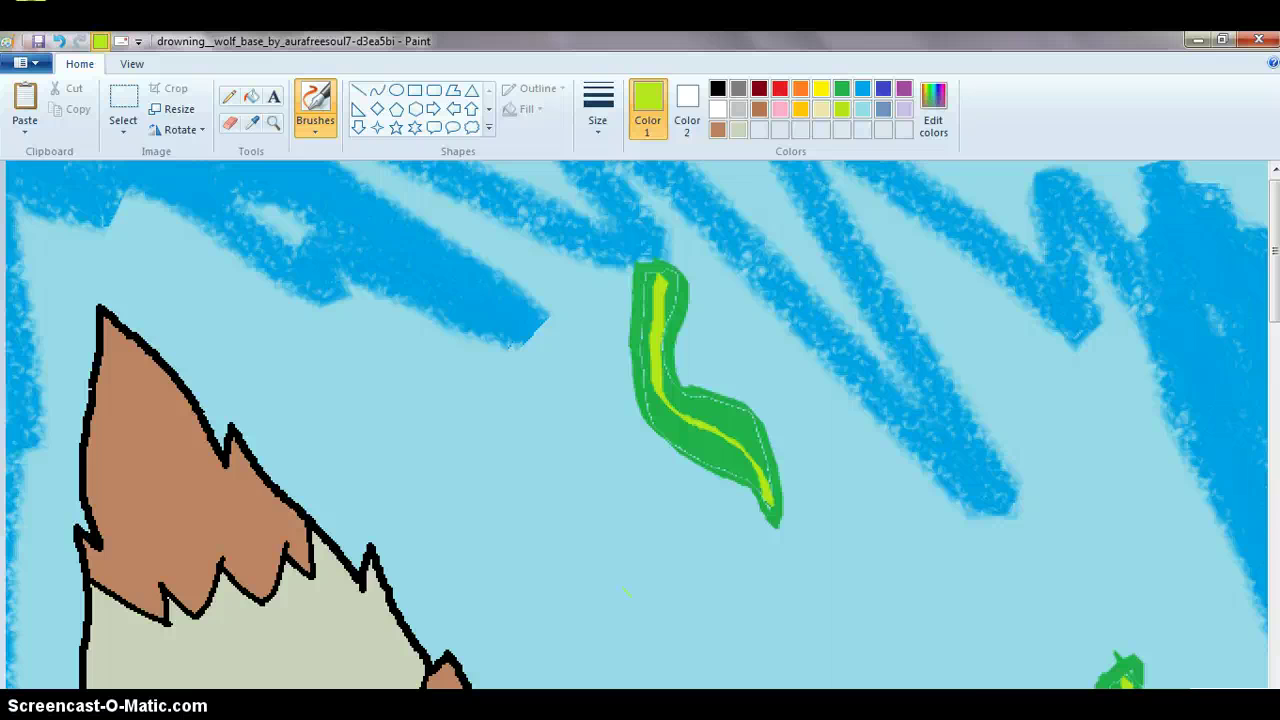
Draw a wide S-shaped green seaweed outline in the lower-left corner of the picture, just above the blue scribbles
{"action": "scroll", "coordinate": [1083, 603], "scroll_direction": "right", "scroll_amount": 3}
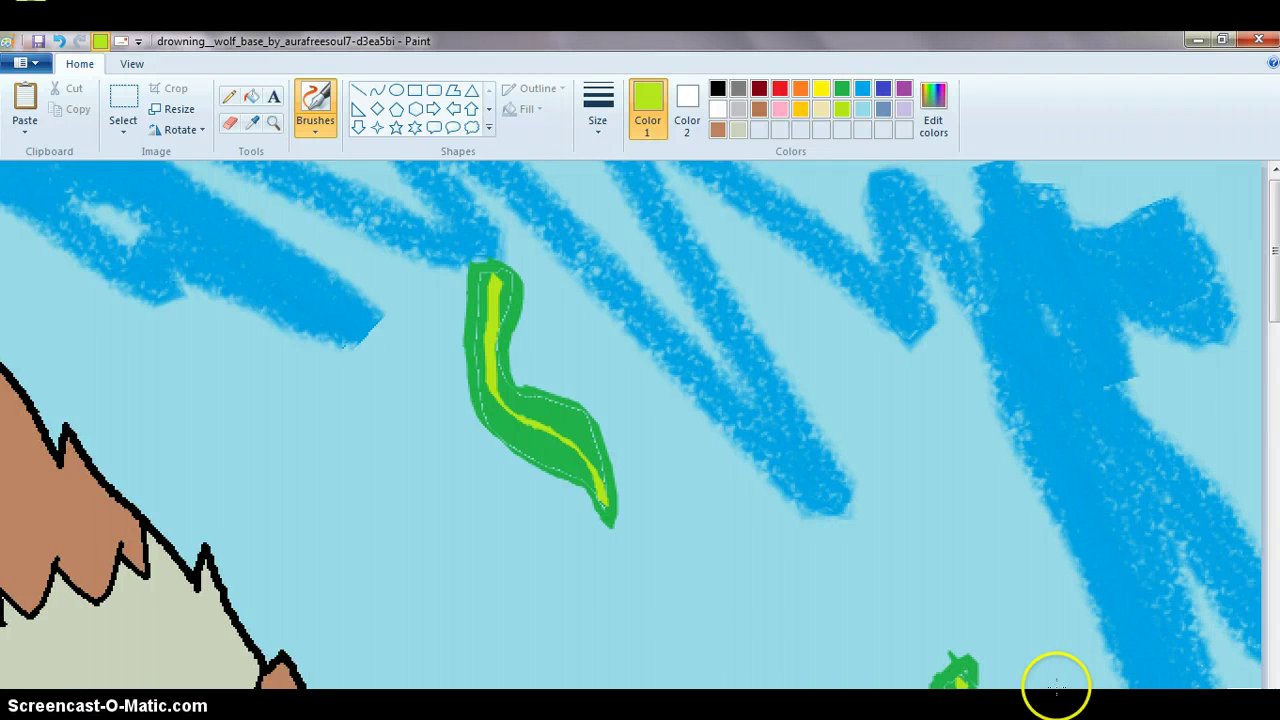
{"action": "left_click_drag", "start_coordinate": [1272, 230], "coordinate": [1261, 610]}
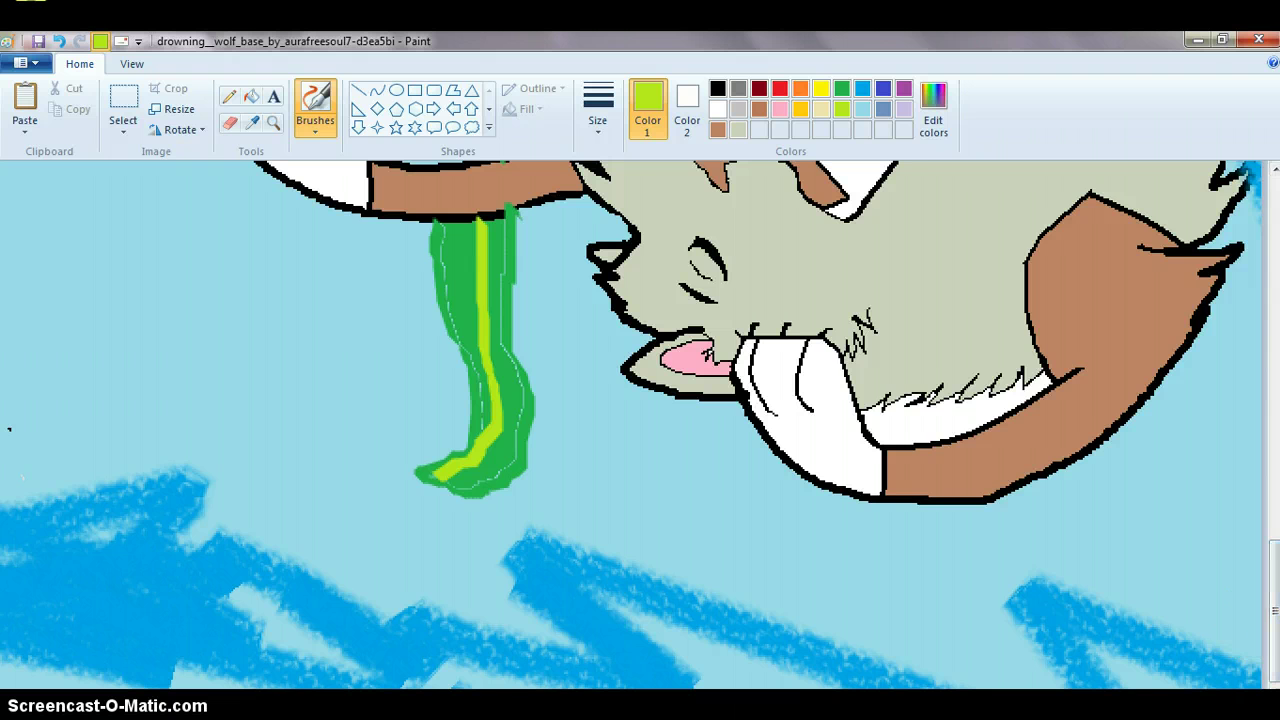
{"action": "scroll", "coordinate": [635, 425], "scroll_direction": "left", "scroll_amount": 3}
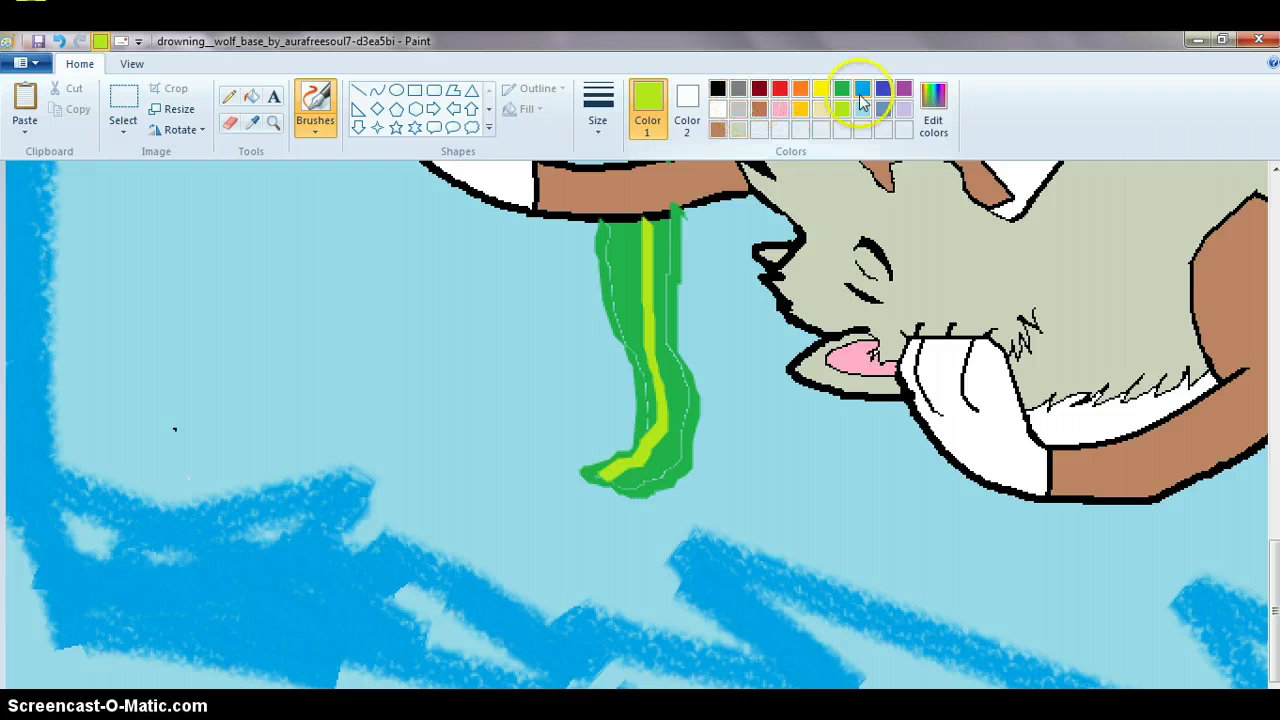
{"action": "left_click", "coordinate": [844, 90]}
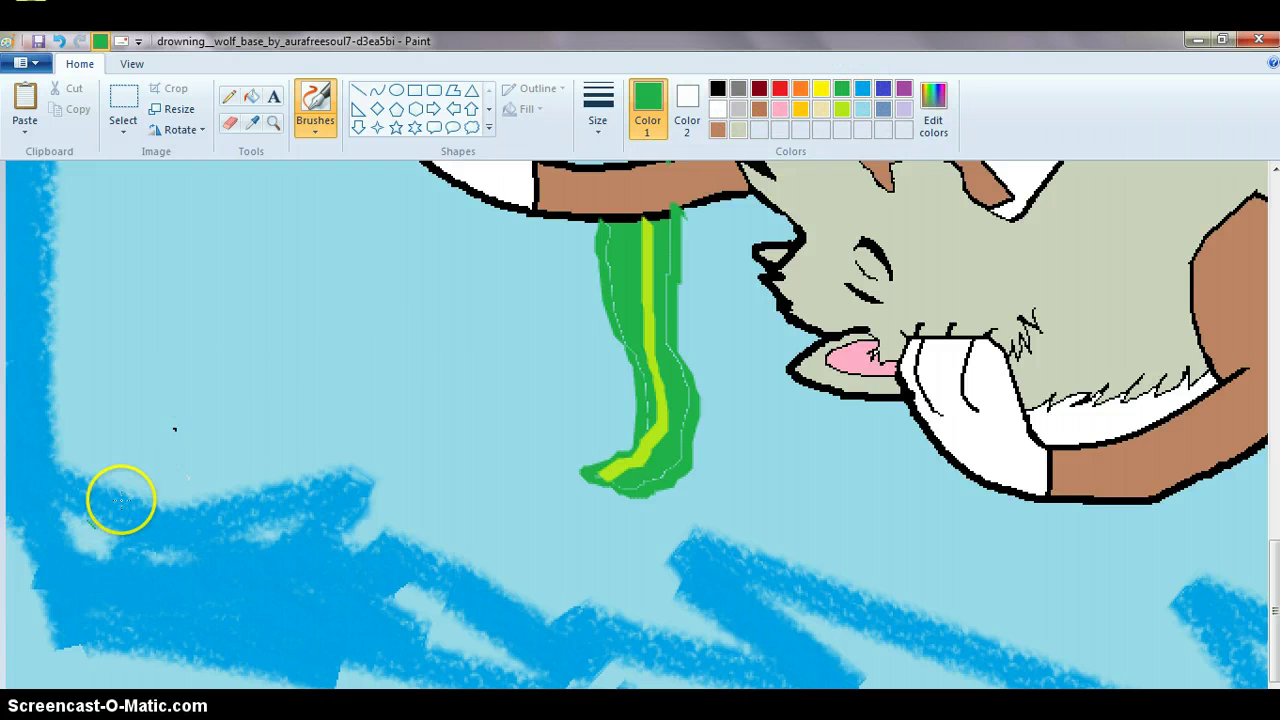
{"action": "mouse_move", "coordinate": [107, 500]}
{"action": "left_mouse_down"}
{"action": "mouse_move", "coordinate": [147, 347]}
{"action": "mouse_move", "coordinate": [125, 310]}
{"action": "mouse_move", "coordinate": [117, 245]}
{"action": "left_mouse_up"}
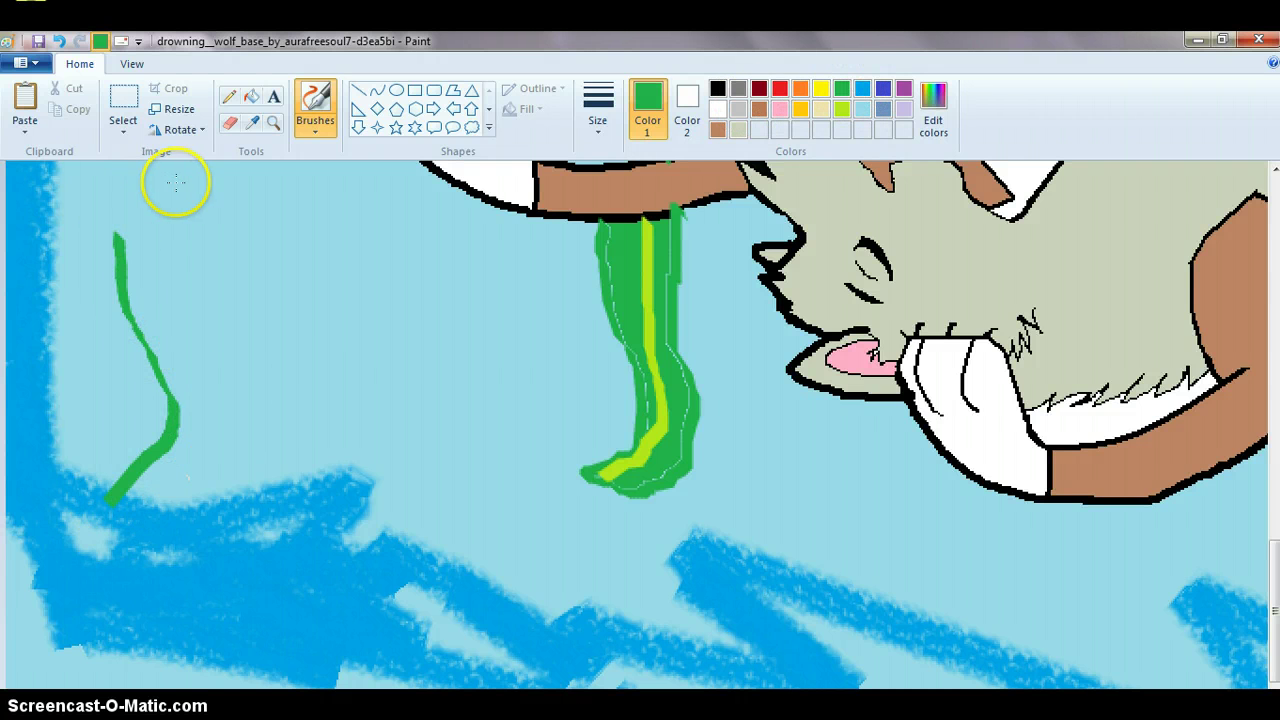
{"action": "mouse_move", "coordinate": [176, 182]}
{"action": "left_mouse_down"}
{"action": "mouse_move", "coordinate": [233, 190]}
{"action": "mouse_move", "coordinate": [196, 212]}
{"action": "mouse_move", "coordinate": [207, 254]}
{"action": "mouse_move", "coordinate": [268, 307]}
{"action": "left_mouse_up"}
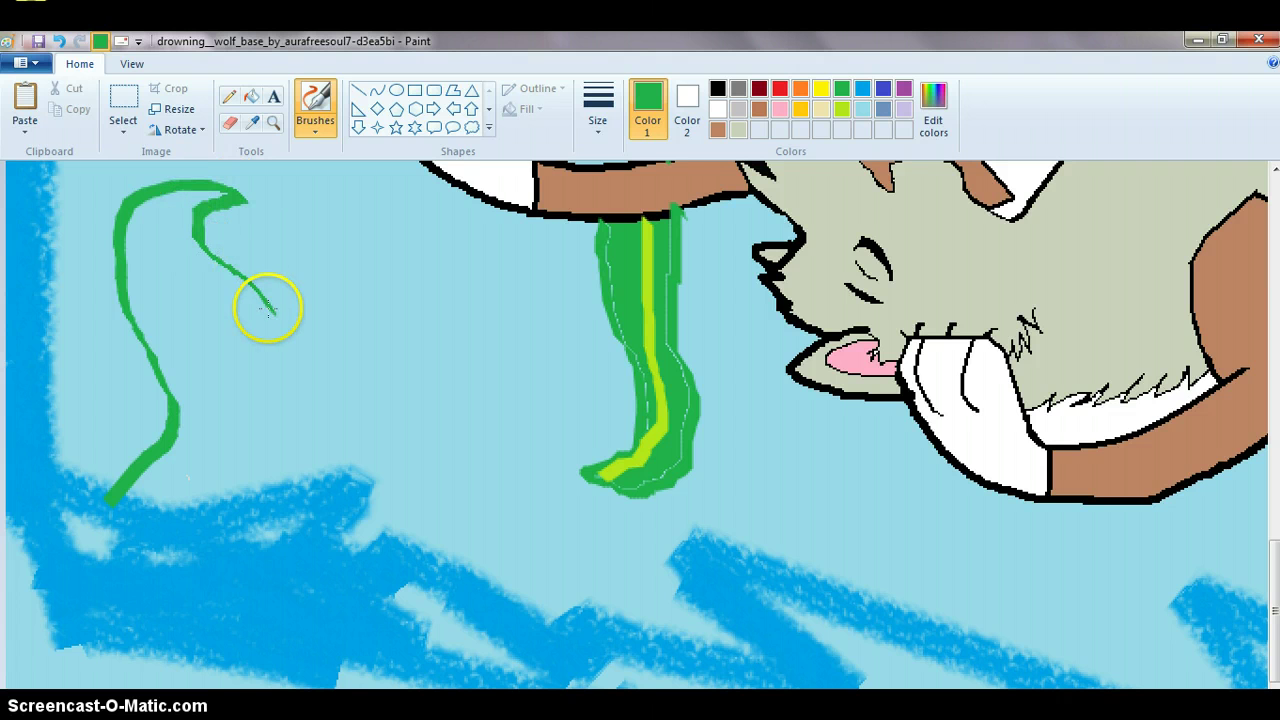
{"action": "mouse_move", "coordinate": [283, 352]}
{"action": "left_mouse_down"}
{"action": "mouse_move", "coordinate": [285, 394]}
{"action": "mouse_move", "coordinate": [246, 484]}
{"action": "mouse_move", "coordinate": [155, 499]}
{"action": "mouse_move", "coordinate": [110, 495]}
{"action": "left_mouse_up"}
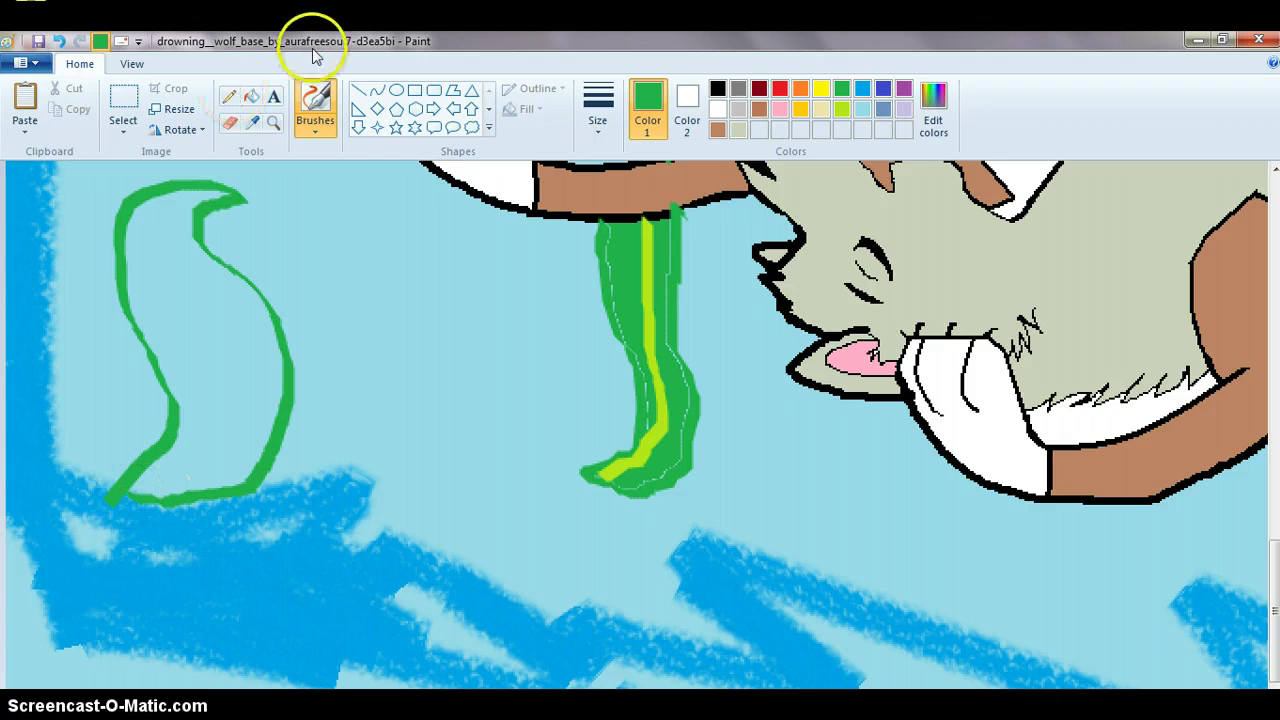
Fill the S-shaped seaweed in the lower-left corner with green and paint a lime stripe down its middle
{"action": "left_click", "coordinate": [251, 98]}
{"action": "left_click", "coordinate": [194, 286]}
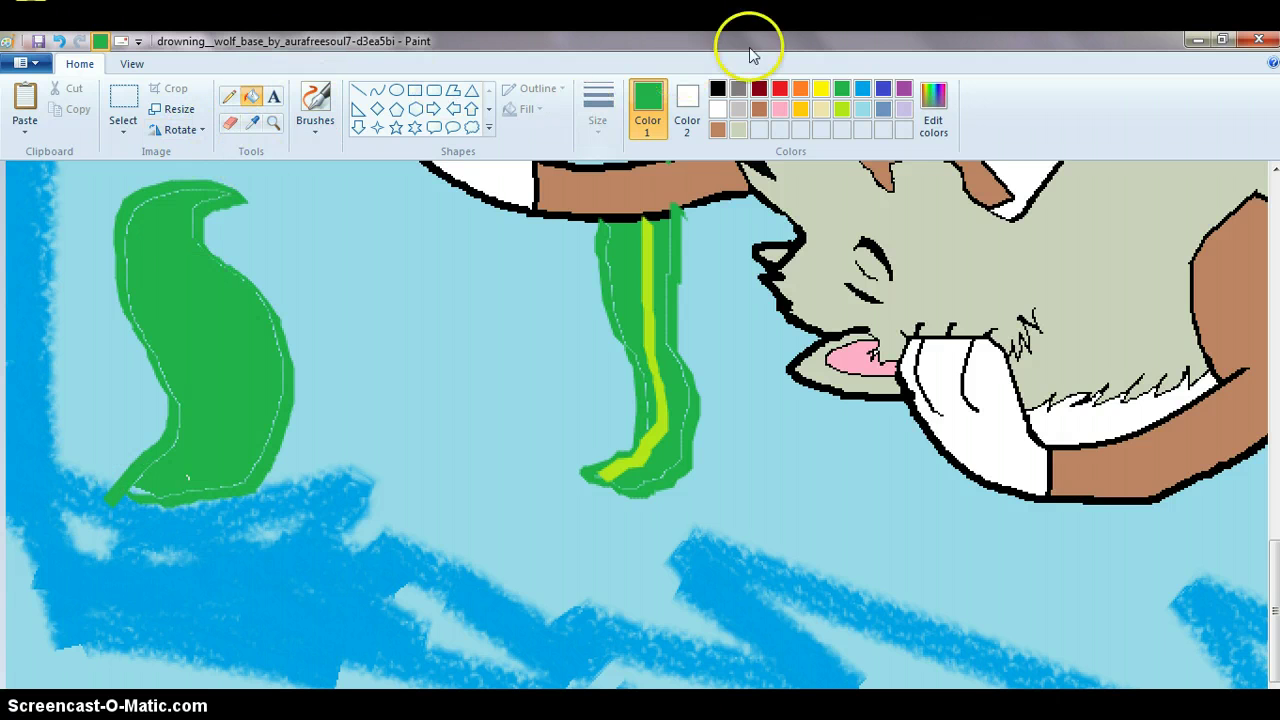
{"action": "left_click", "coordinate": [842, 110]}
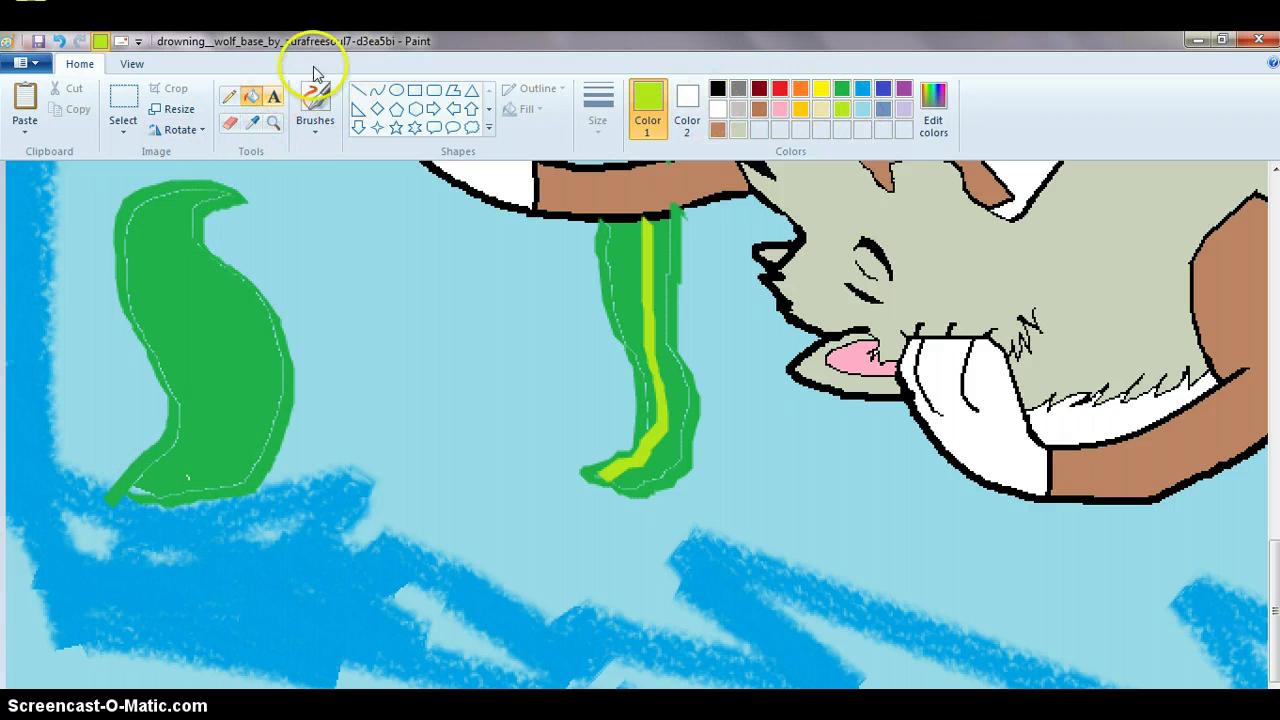
{"action": "left_click", "coordinate": [314, 98]}
{"action": "mouse_move", "coordinate": [224, 192]}
{"action": "left_mouse_down"}
{"action": "mouse_move", "coordinate": [160, 234]}
{"action": "mouse_move", "coordinate": [166, 280]}
{"action": "mouse_move", "coordinate": [215, 361]}
{"action": "mouse_move", "coordinate": [198, 440]}
{"action": "mouse_move", "coordinate": [157, 483]}
{"action": "mouse_move", "coordinate": [112, 497]}
{"action": "left_mouse_up"}
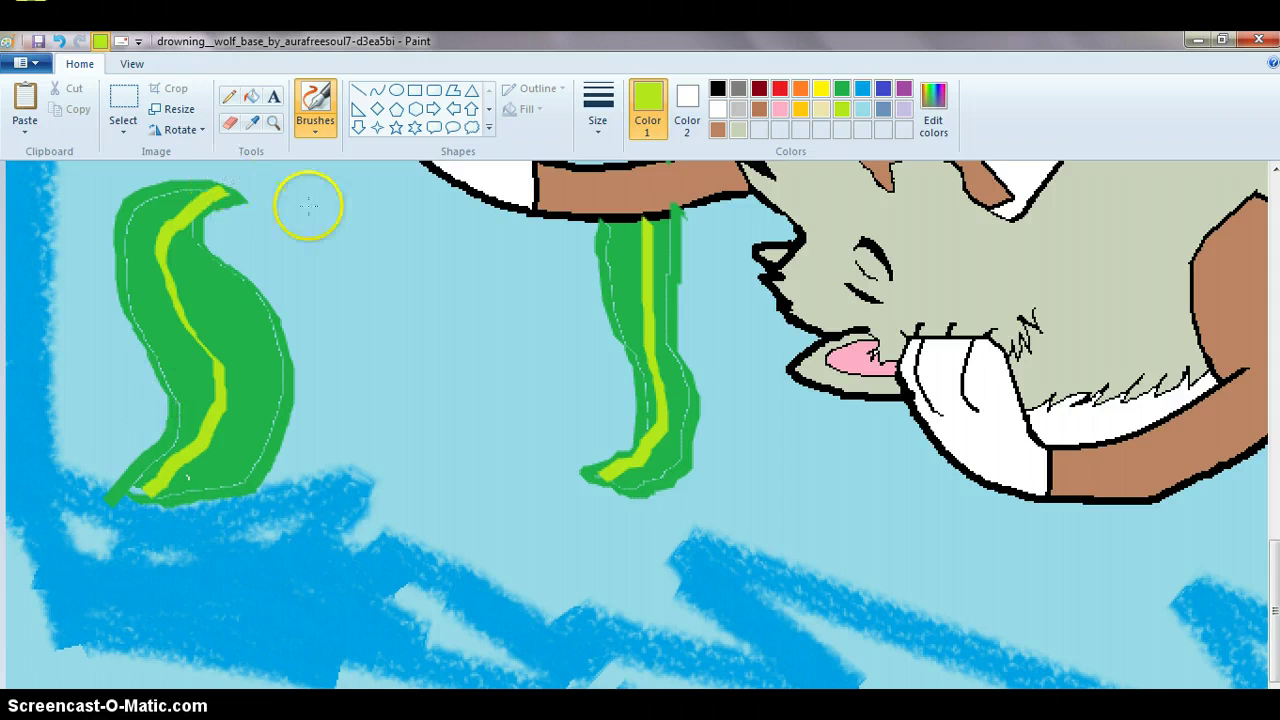
Zoom out to the whole picture and view the finished wolf drawing in full screen
{"action": "left_click", "coordinate": [272, 123]}
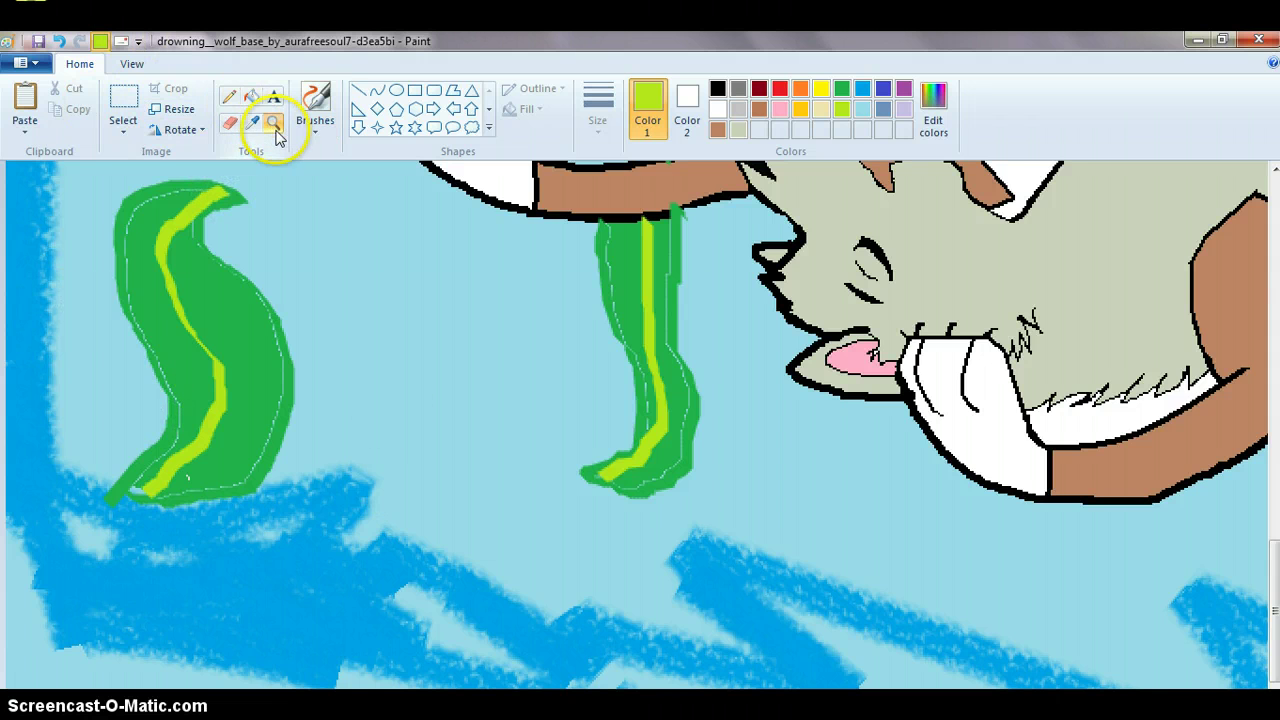
{"action": "right_click", "coordinate": [408, 486]}
{"action": "right_click", "coordinate": [408, 486]}
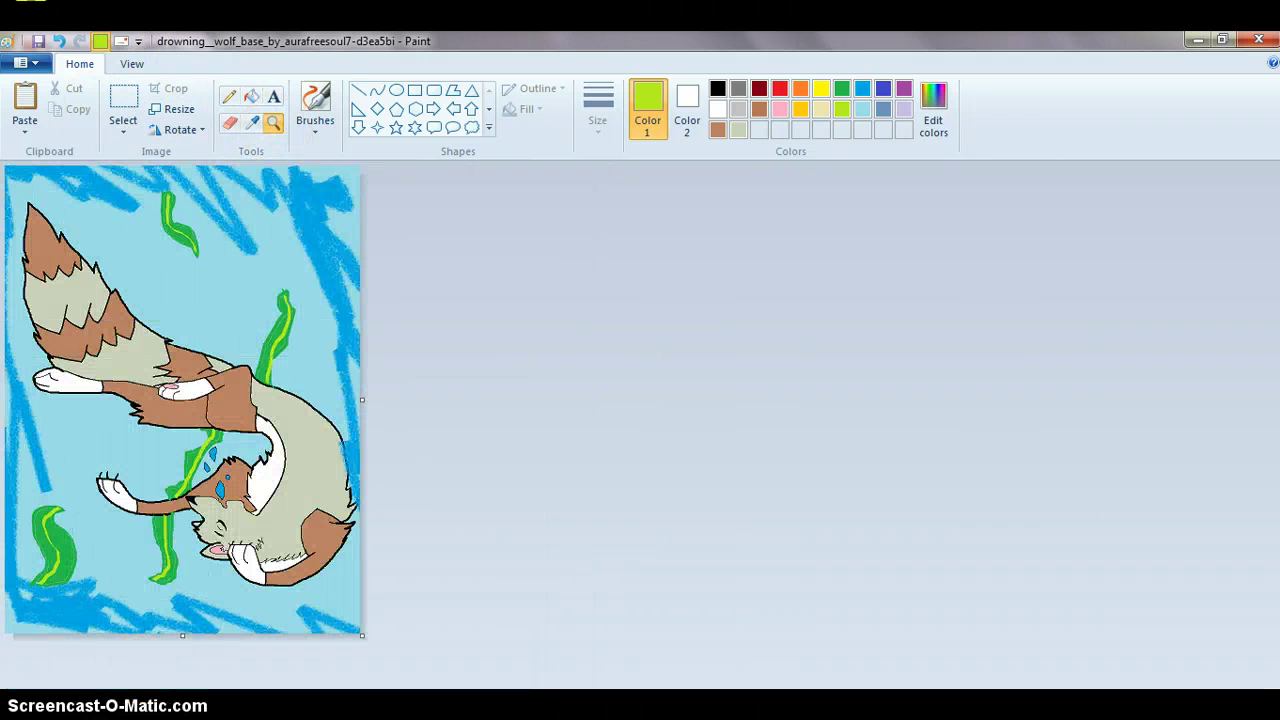
{"action": "key", "text": "F11"}
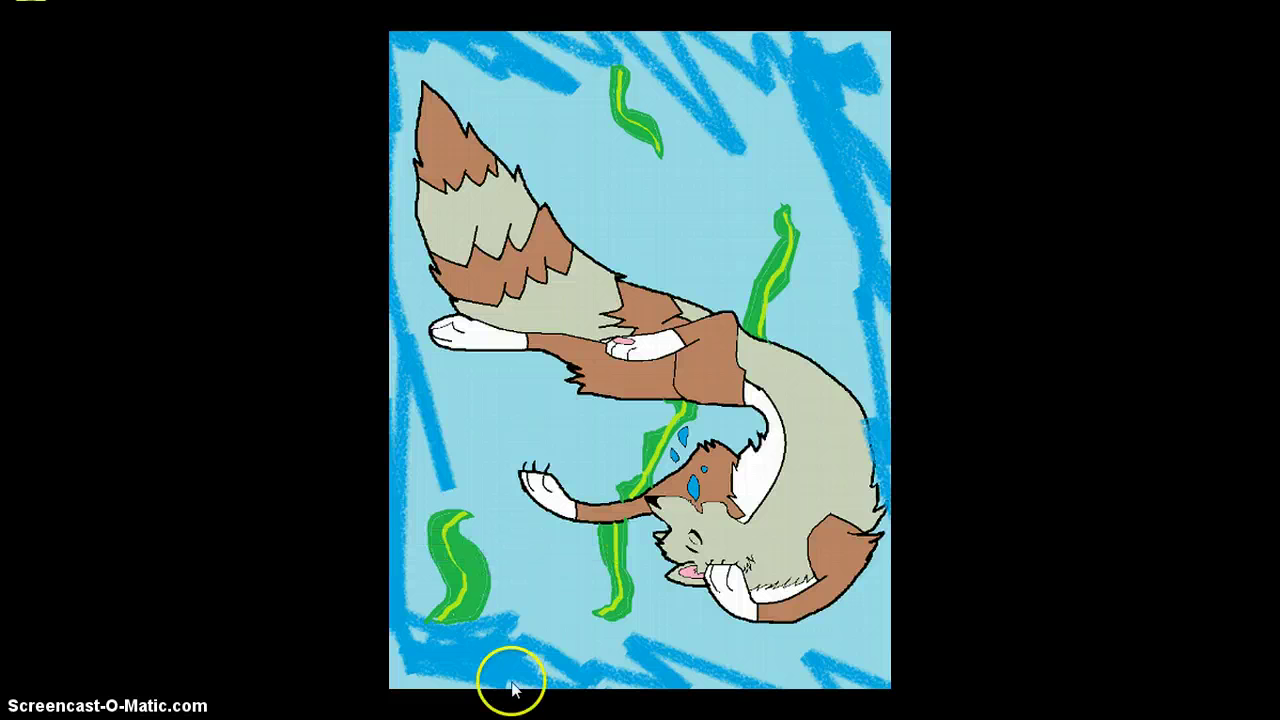